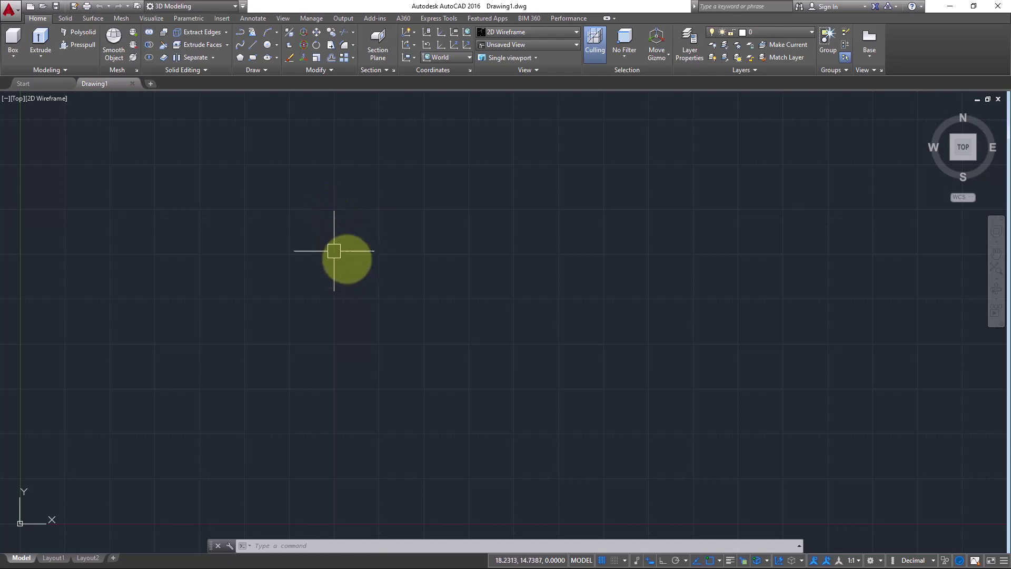
Switch the viewport to the SW Isometric view
{"action": "left_click", "coordinate": [18, 99]}
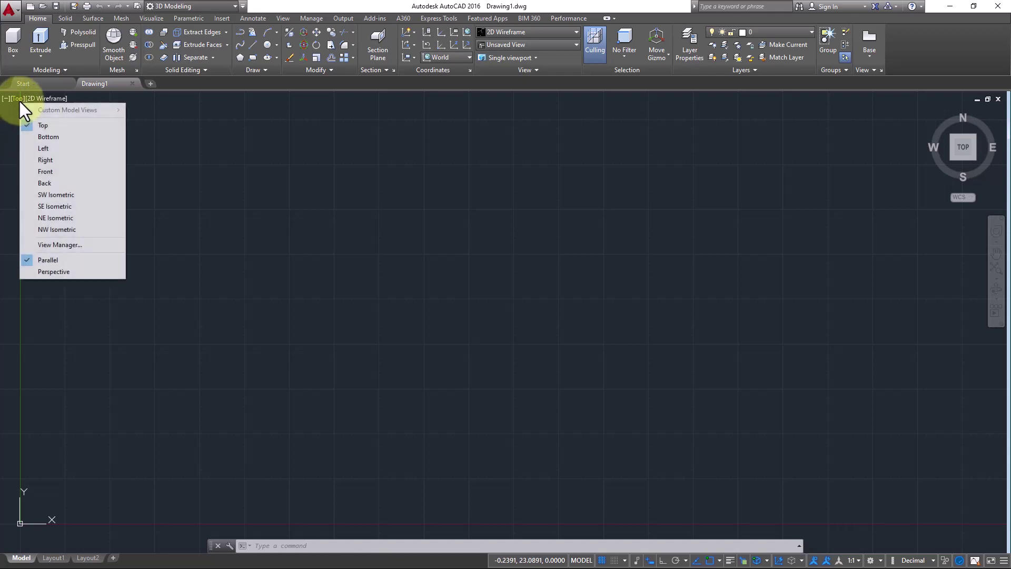
{"action": "left_click", "coordinate": [84, 195]}
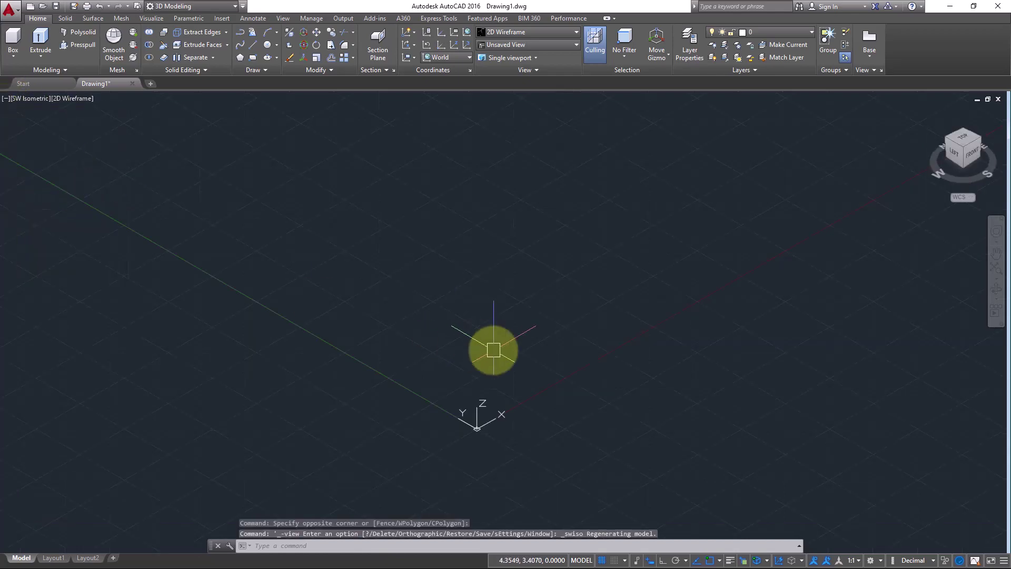
{"action": "scroll", "coordinate": [529, 362], "scroll_direction": "up", "scroll_amount": 1}
{"action": "middle_click_drag", "start_coordinate": [529, 361], "coordinate": [445, 260]}
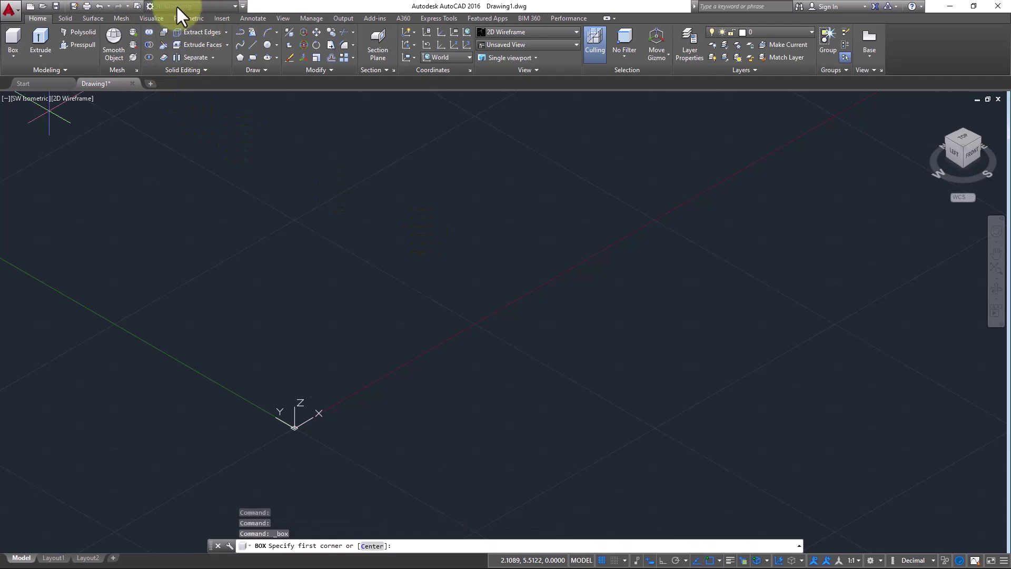
Create a solid box near the origin, about 1.3 by 1.4 units at its base and about 1.06 units high
{"action": "left_click", "coordinate": [428, 298]}
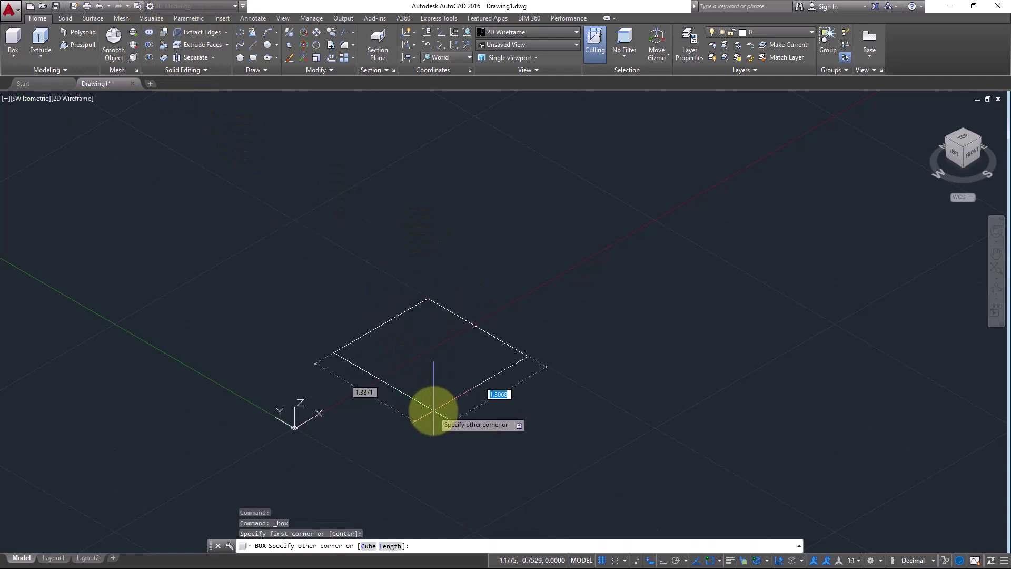
{"action": "left_click", "coordinate": [429, 408]}
{"action": "left_click", "coordinate": [429, 322]}
Display the box in the Shaded with edges visual style
{"action": "middle_click_drag", "start_coordinate": [463, 372], "coordinate": [440, 384]}
{"action": "scroll", "coordinate": [440, 384], "scroll_direction": "up", "scroll_amount": 2}
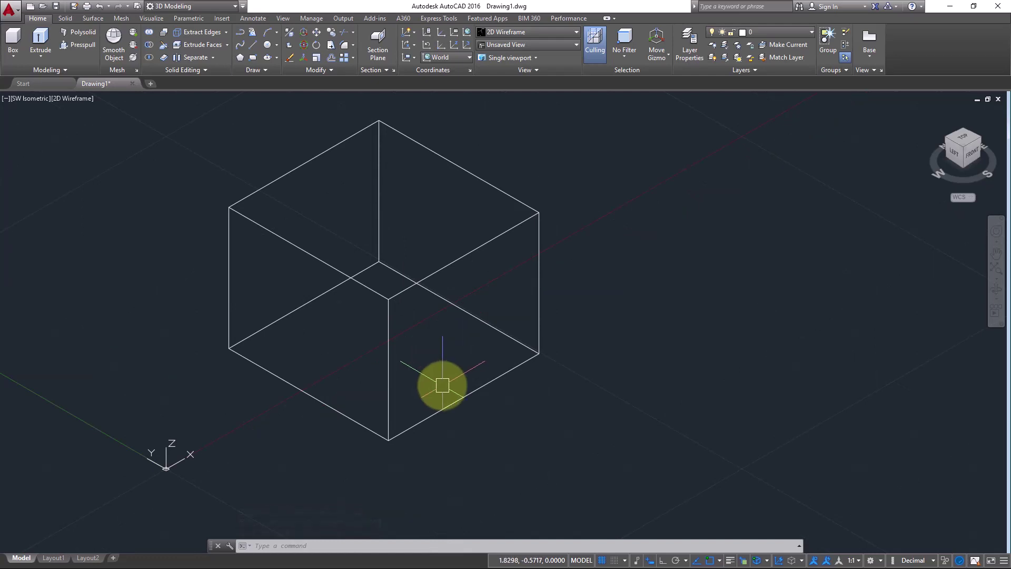
{"action": "mouse_move", "coordinate": [422, 375]}
{"action": "middle_mouse_down"}
{"action": "mouse_move", "coordinate": [403, 395]}
{"action": "mouse_move", "coordinate": [342, 400]}
{"action": "middle_mouse_up"}
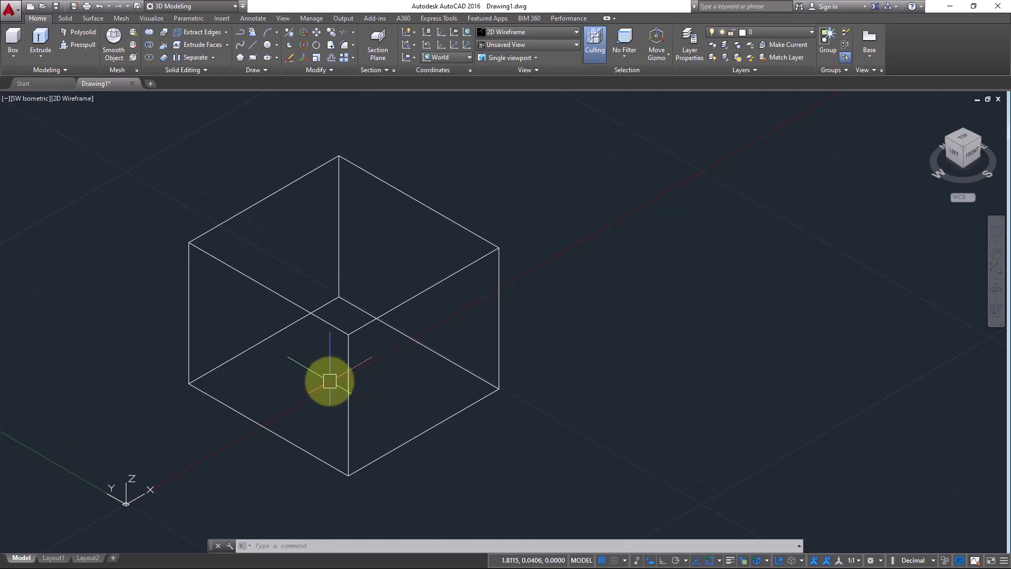
{"action": "left_click", "coordinate": [69, 100]}
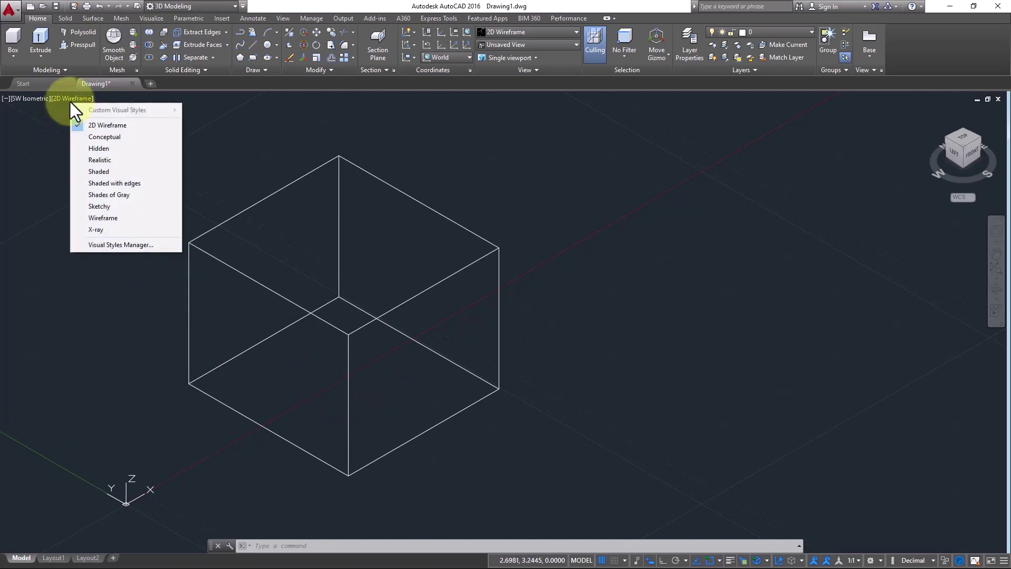
{"action": "left_click", "coordinate": [146, 183]}
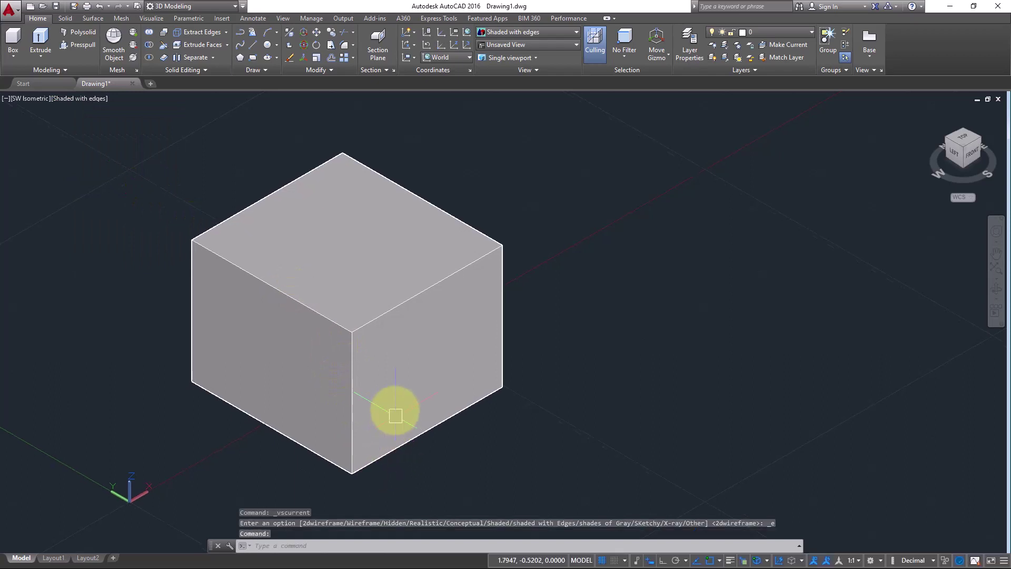
Set the subobject selection filter to Vertex, select the box's top front corner, and clear the selection
{"action": "left_click", "coordinate": [626, 55]}
{"action": "left_click", "coordinate": [586, 68]}
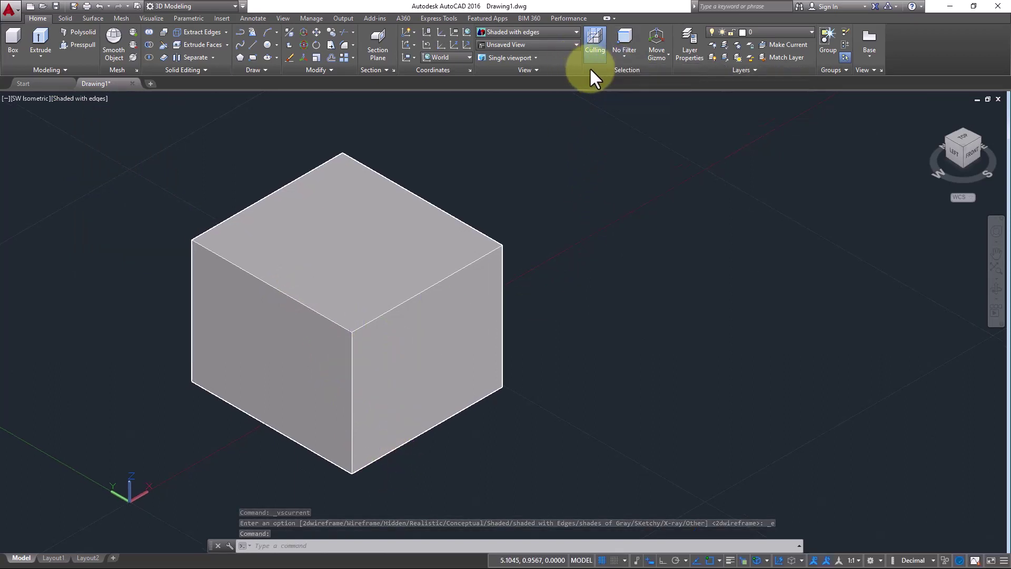
{"action": "left_click", "coordinate": [627, 55]}
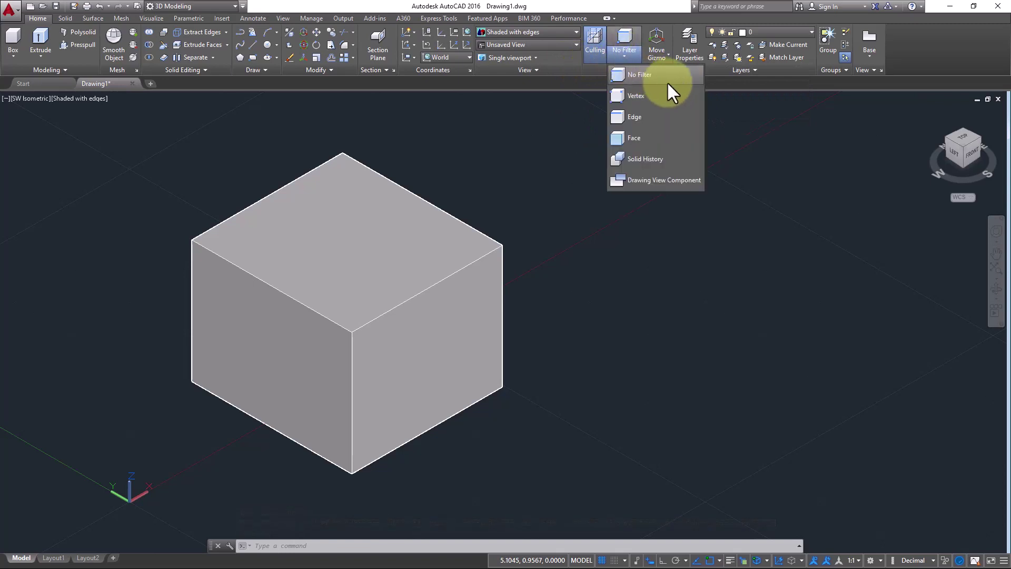
{"action": "left_click", "coordinate": [638, 96]}
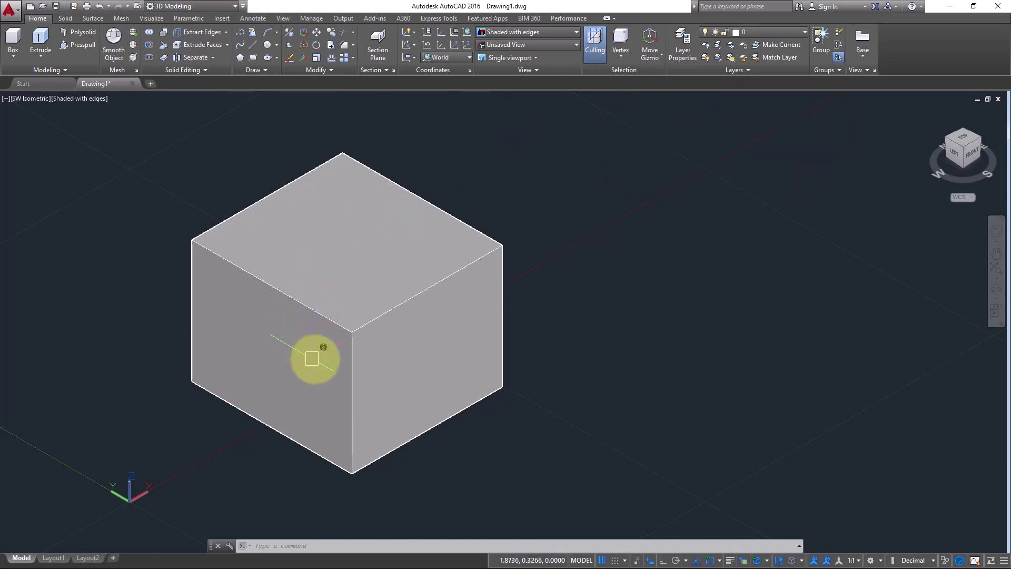
{"action": "left_click", "coordinate": [351, 333]}
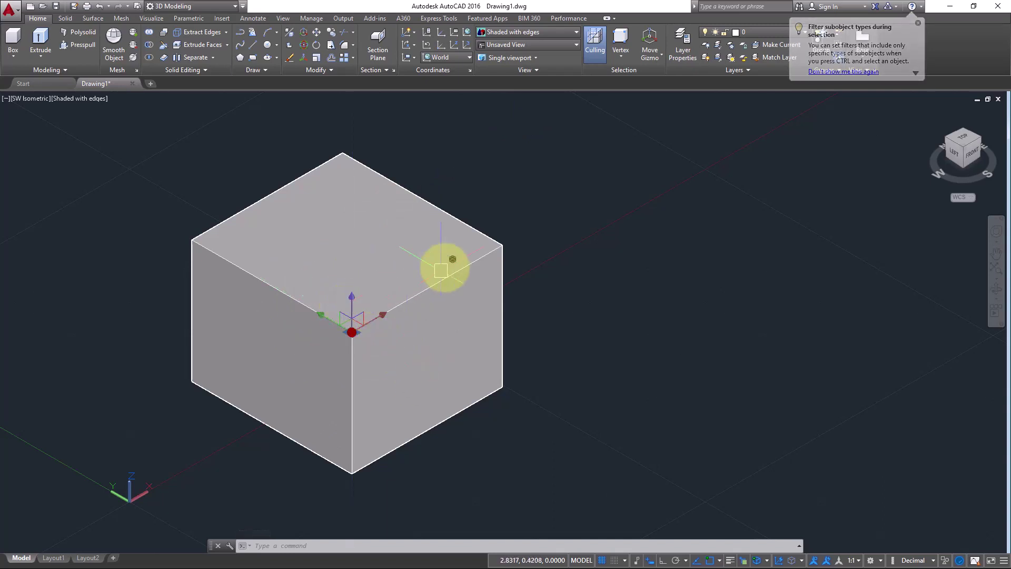
{"action": "key", "text": "Escape"}
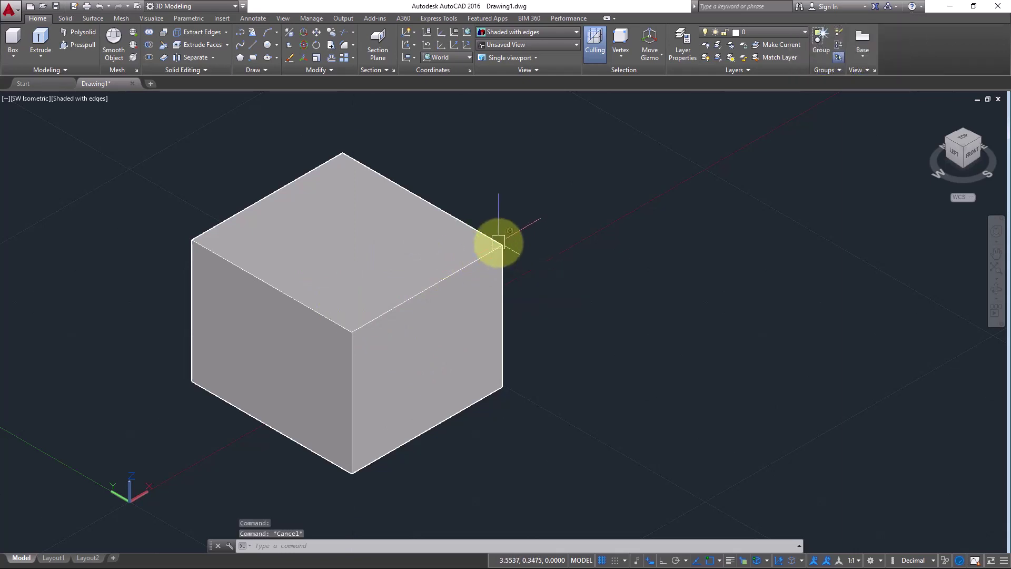
Select the top corner at the far end of the box's front face and stretch it partway down vertically
{"action": "left_click", "coordinate": [502, 245]}
{"action": "mouse_move", "coordinate": [502, 245]}
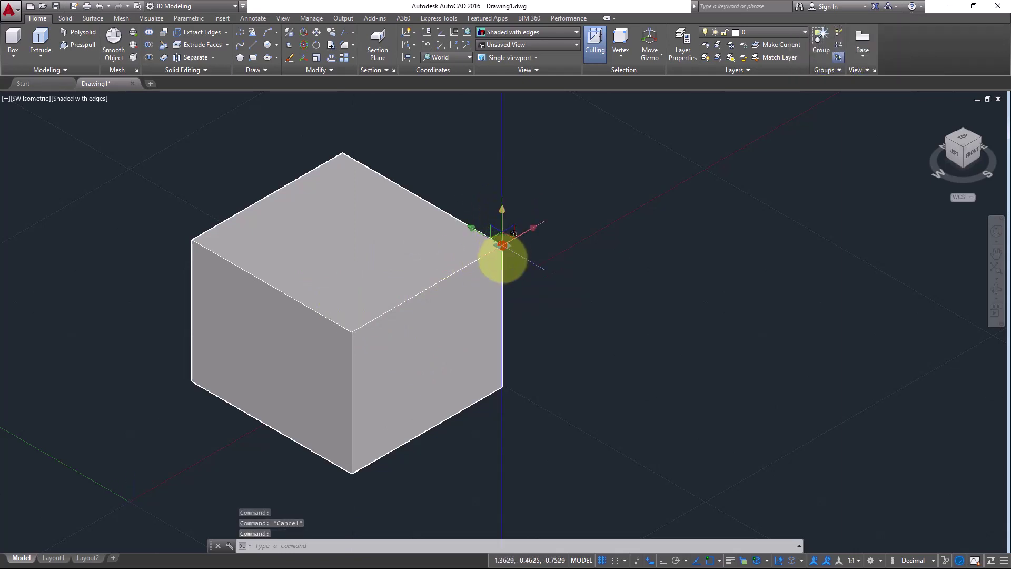
{"action": "left_click", "coordinate": [501, 249]}
{"action": "left_click", "coordinate": [511, 324]}
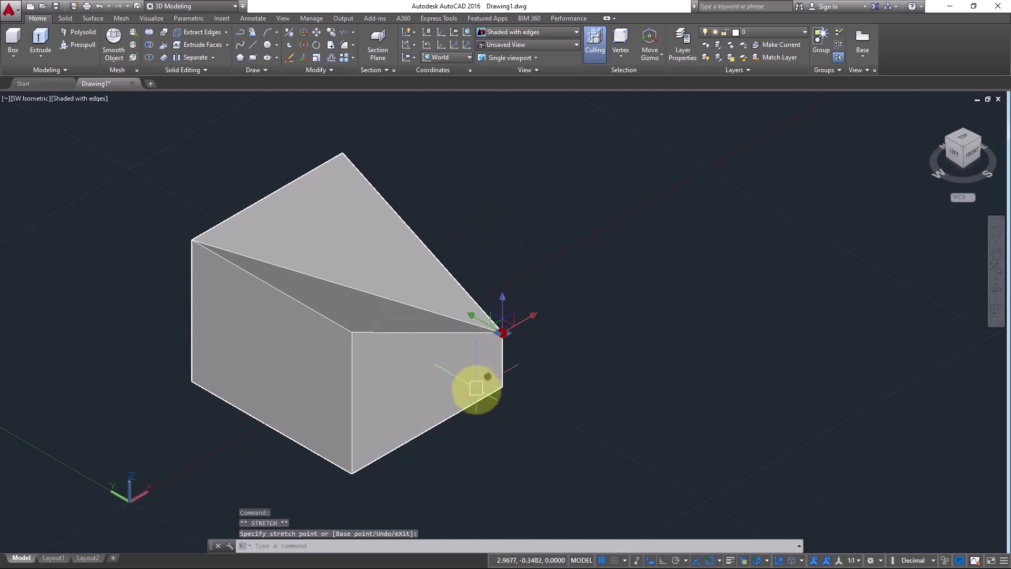
{"action": "middle_click_drag", "start_coordinate": [463, 394], "coordinate": [391, 401], "text": "shift"}
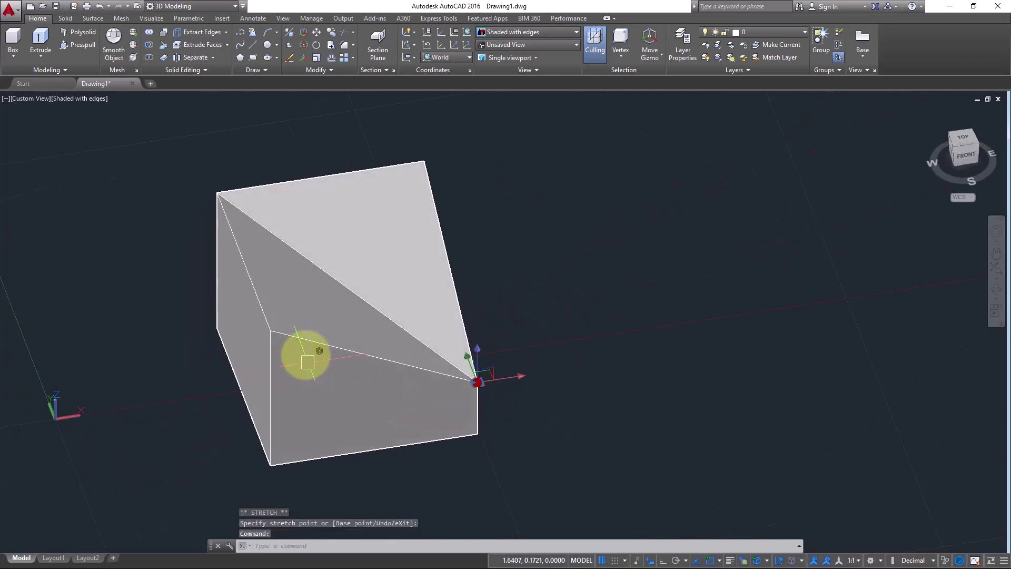
Add the top front corner to the vertex selection and stretch both corners down along Z by about 0.4 units
{"action": "left_click", "coordinate": [271, 331], "text": "ctrl"}
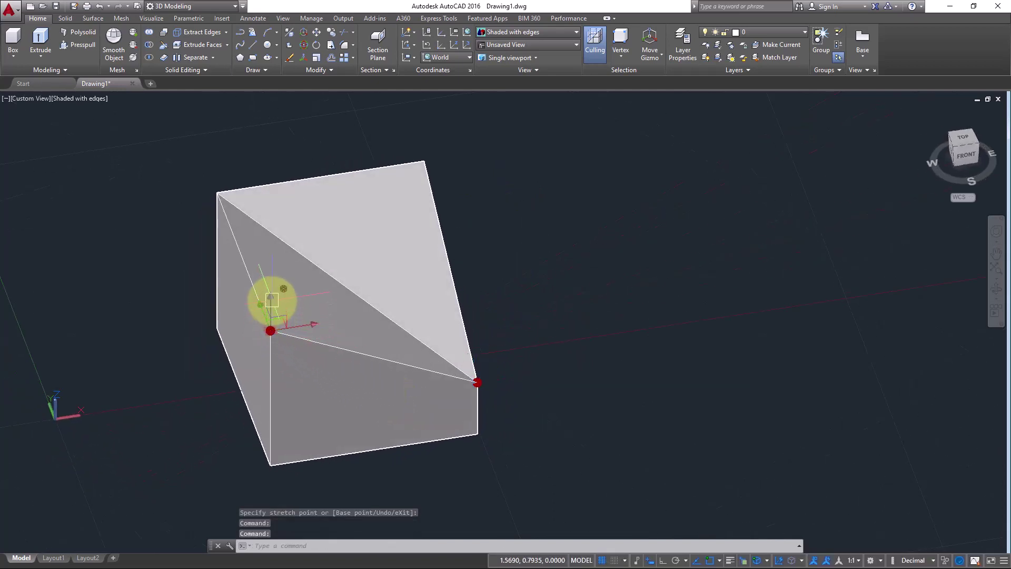
{"action": "left_click", "coordinate": [270, 330]}
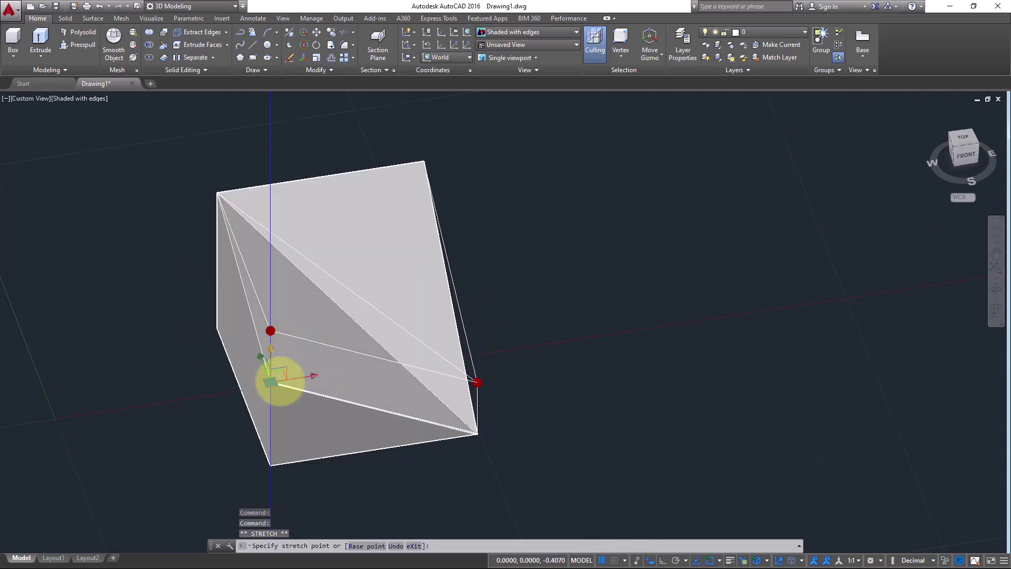
{"action": "key", "text": "Escape"}
{"action": "middle_click_drag", "start_coordinate": [377, 406], "coordinate": [267, 354], "text": "shift"}
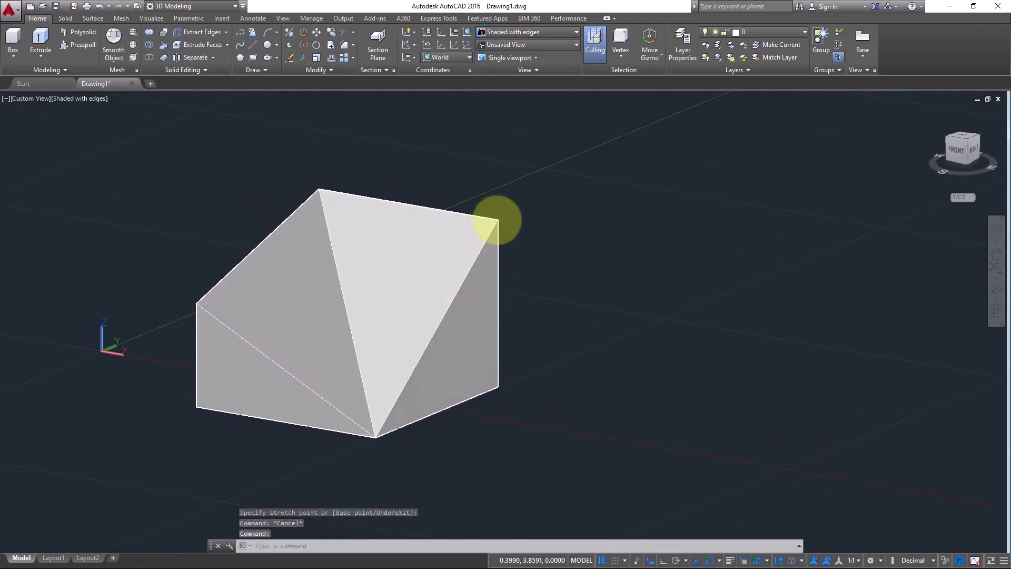
Stretch the top back corner vertex down along Z by about 0.4 units and deselect it
{"action": "left_click", "coordinate": [498, 220]}
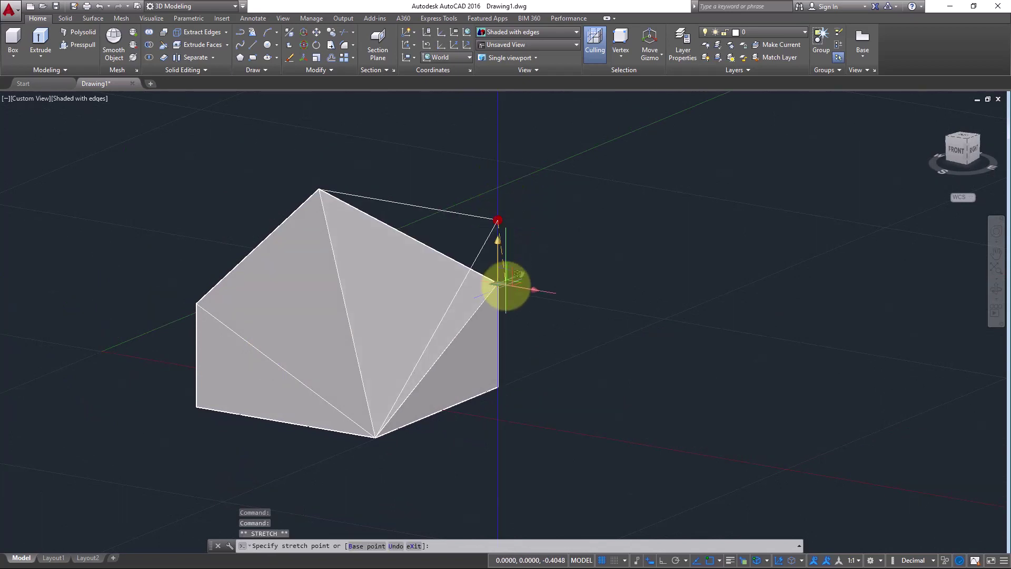
{"action": "key", "text": "Escape"}
{"action": "middle_click_drag", "start_coordinate": [429, 358], "coordinate": [482, 387], "text": "shift"}
Lower the top front vertex slightly along Z, stretch it about 0.5 units along Y, and clear the selection
{"action": "left_click", "coordinate": [243, 364]}
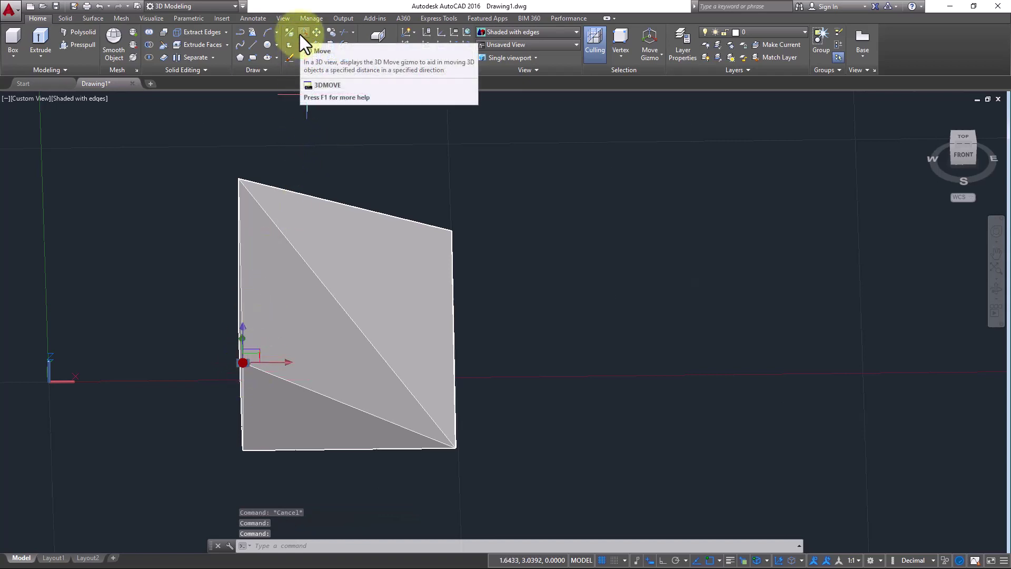
{"action": "middle_click_drag", "start_coordinate": [260, 276], "coordinate": [284, 280], "text": "shift"}
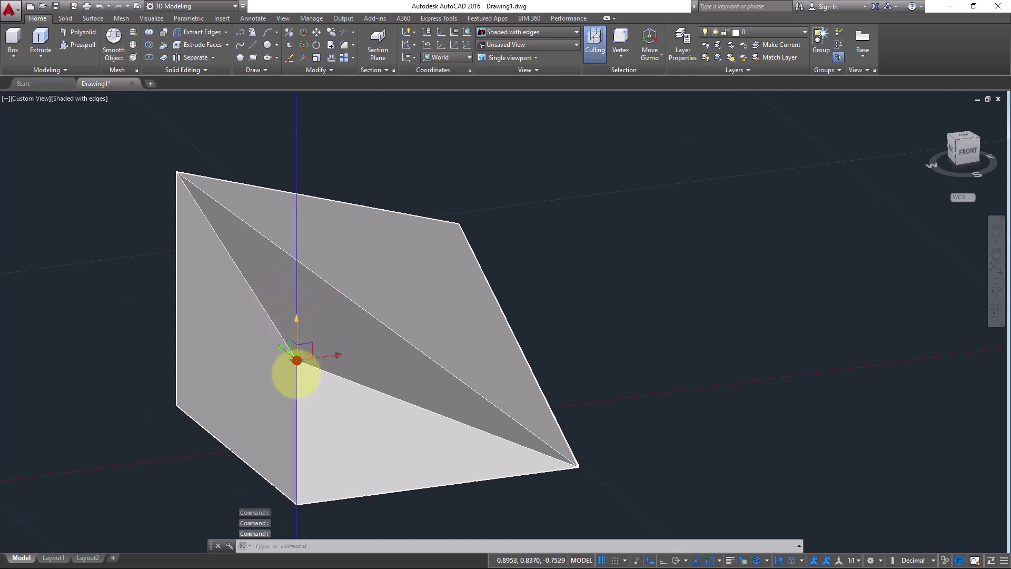
{"action": "left_click", "coordinate": [297, 360]}
{"action": "left_click", "coordinate": [297, 368]}
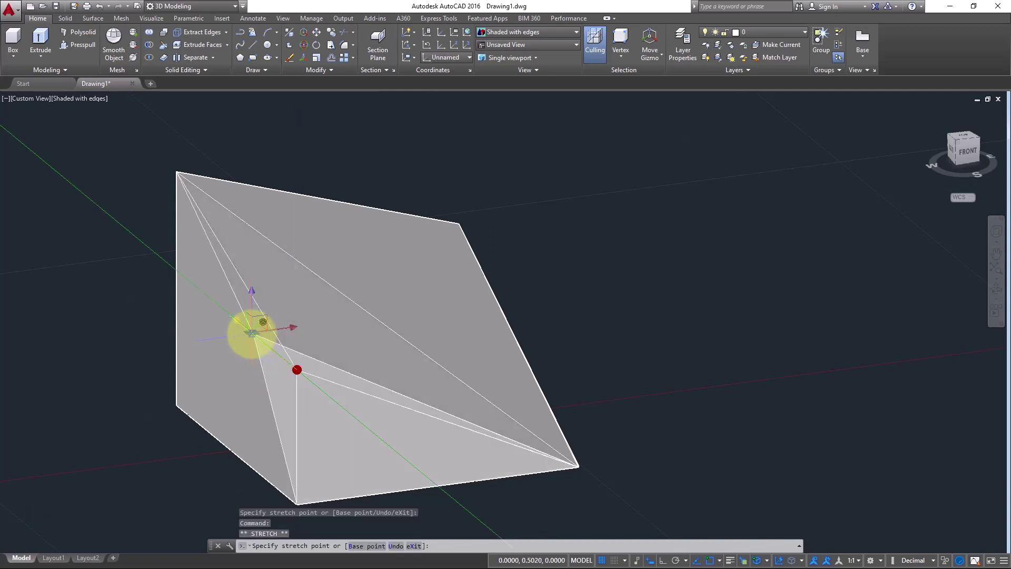
{"action": "left_click", "coordinate": [252, 333]}
{"action": "key", "text": "Escape"}
{"action": "middle_click_drag", "start_coordinate": [426, 414], "coordinate": [289, 415], "text": "shift"}
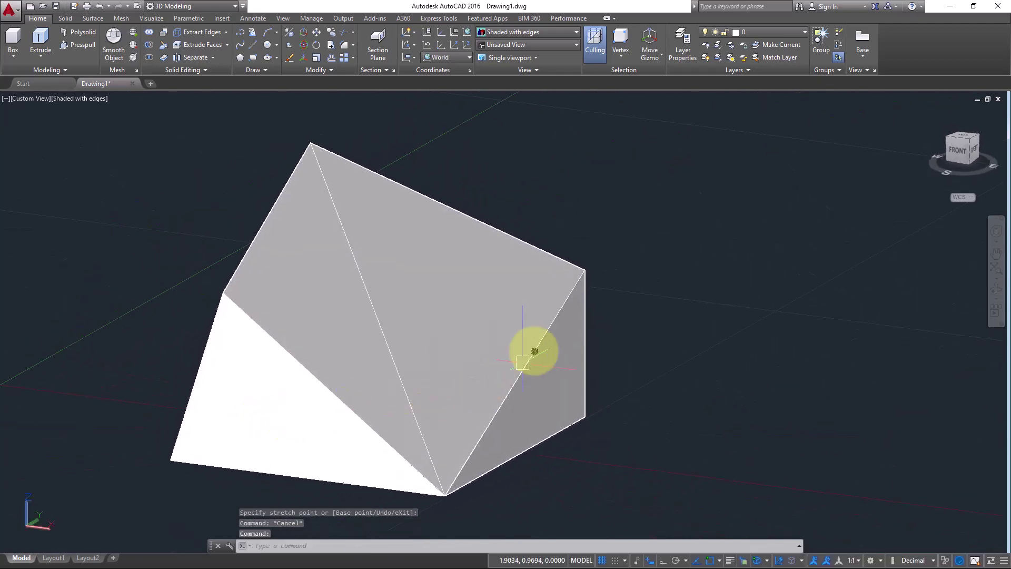
Set the subobject selection filter to Edge, select the sloping edge above the triangular side face, and deselect it
{"action": "left_click", "coordinate": [621, 58]}
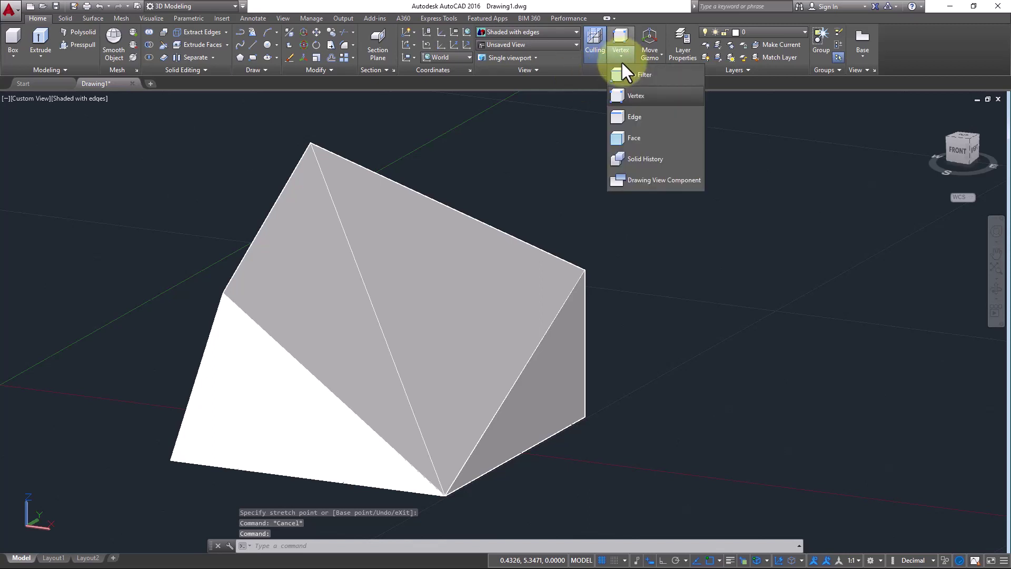
{"action": "left_click", "coordinate": [635, 117]}
{"action": "left_click", "coordinate": [522, 373]}
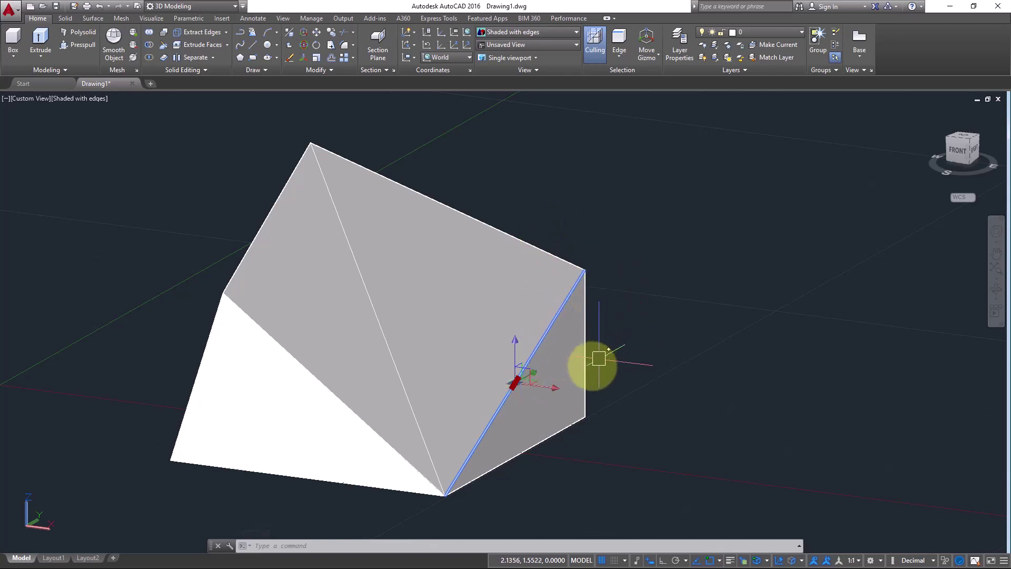
{"action": "key", "text": "Escape"}
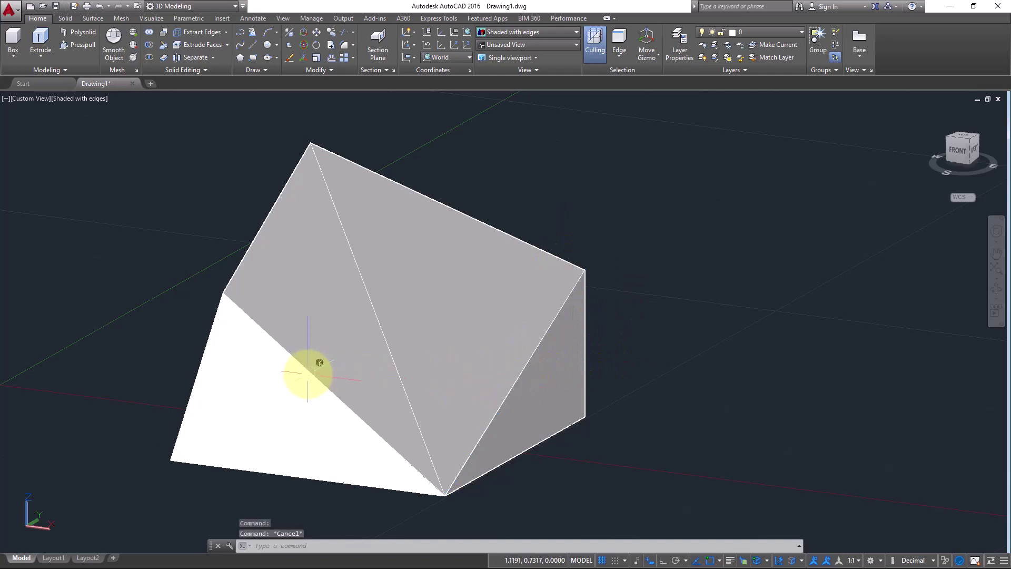
Select two more sloping edges and clear them, then select the upper back edge and grab it for moving
{"action": "left_click", "coordinate": [368, 426]}
{"action": "middle_click_drag", "start_coordinate": [417, 427], "coordinate": [333, 446], "text": "shift"}
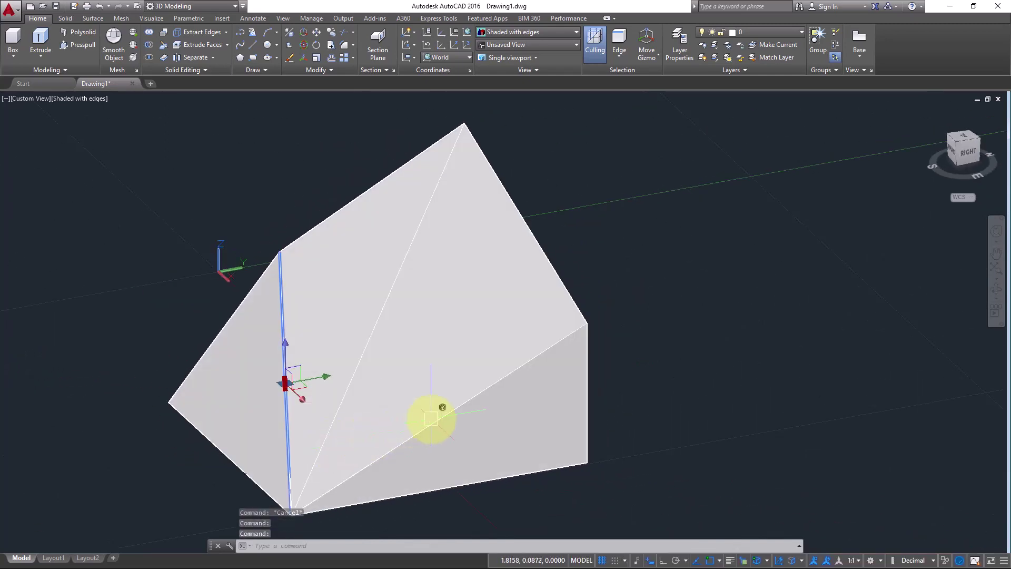
{"action": "left_click", "coordinate": [446, 413]}
{"action": "key", "text": "Escape"}
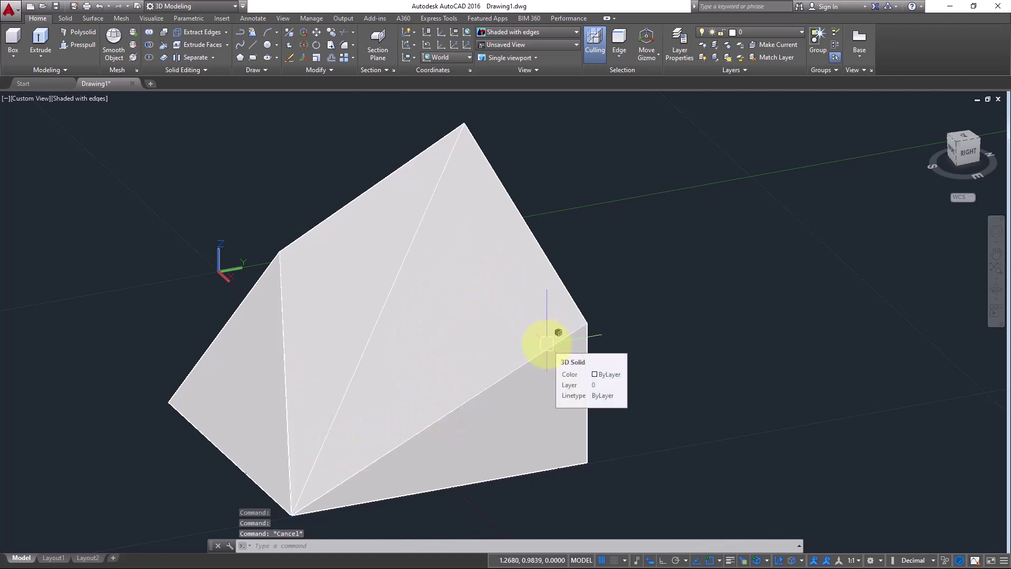
{"action": "left_click", "coordinate": [556, 274]}
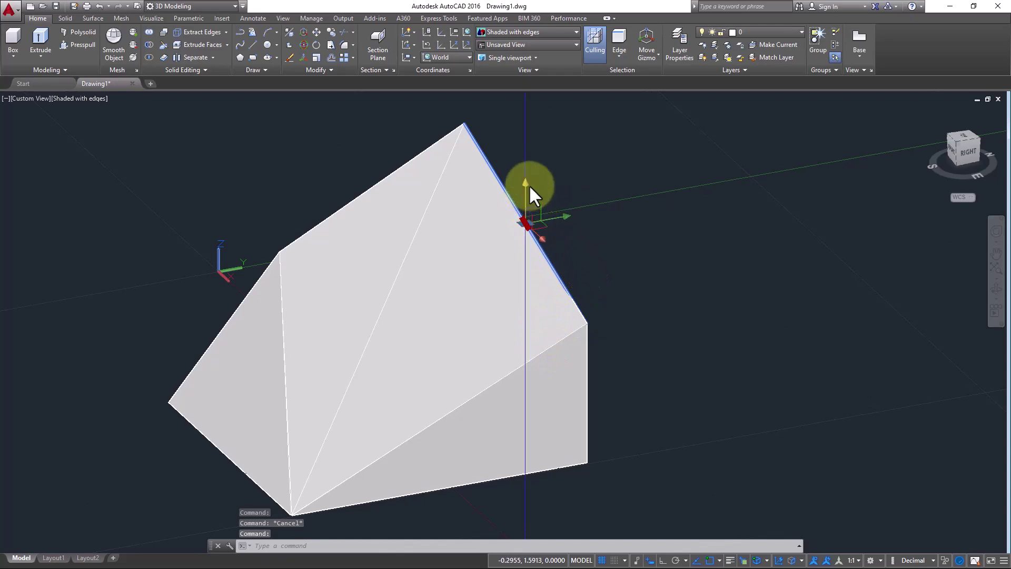
{"action": "left_click", "coordinate": [525, 226]}
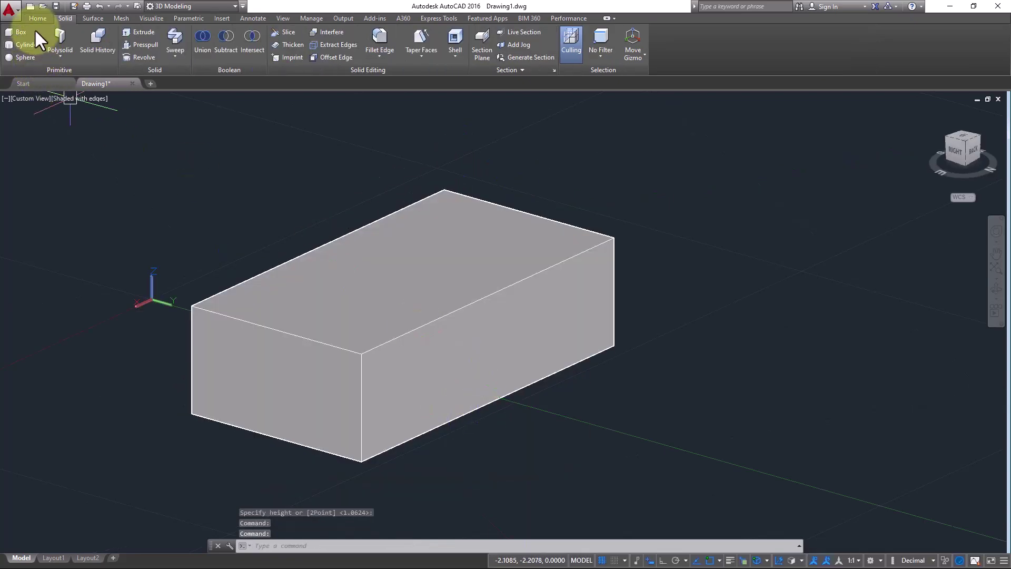
Start an edge fillet with a radius of 0.2 on the top edge of the box's short end
{"action": "left_click", "coordinate": [37, 18]}
{"action": "left_click", "coordinate": [65, 18]}
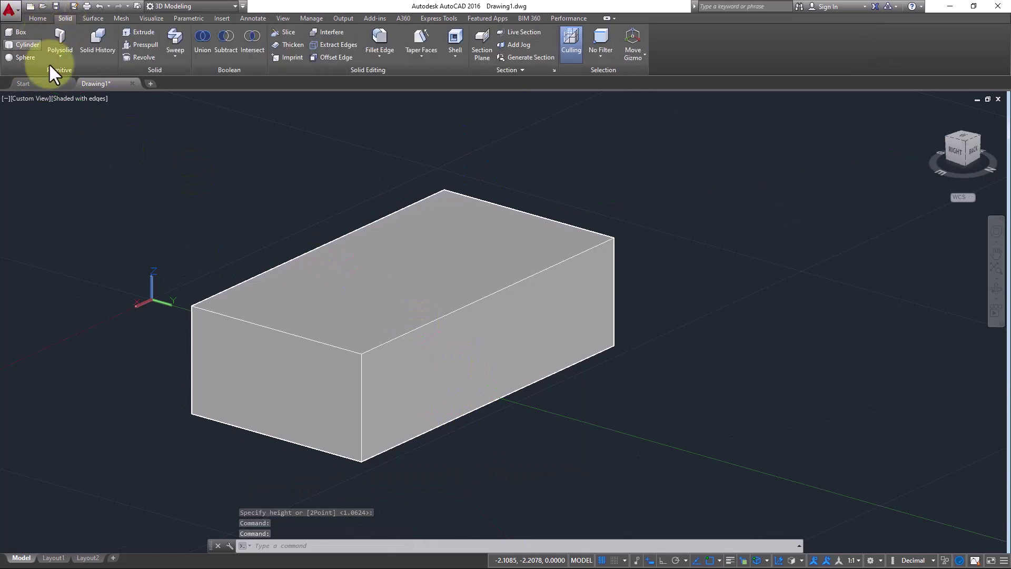
{"action": "left_click", "coordinate": [376, 47]}
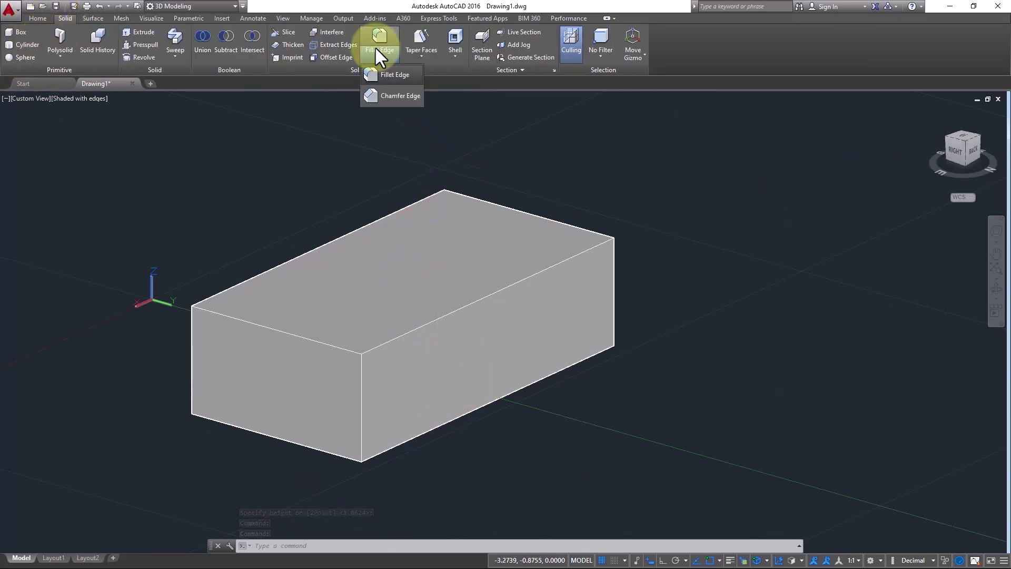
{"action": "left_click", "coordinate": [390, 78]}
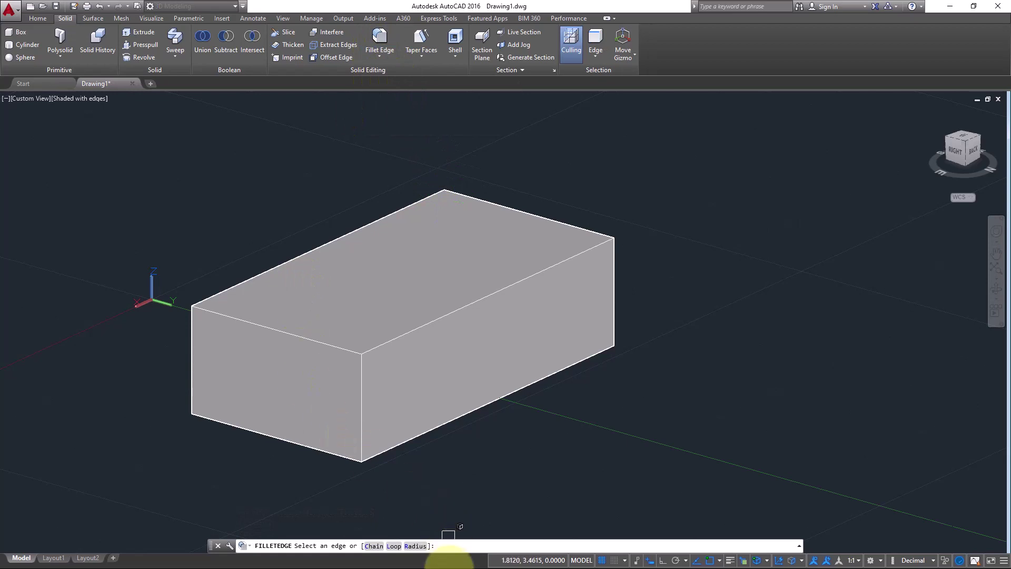
{"action": "left_click", "coordinate": [416, 546]}
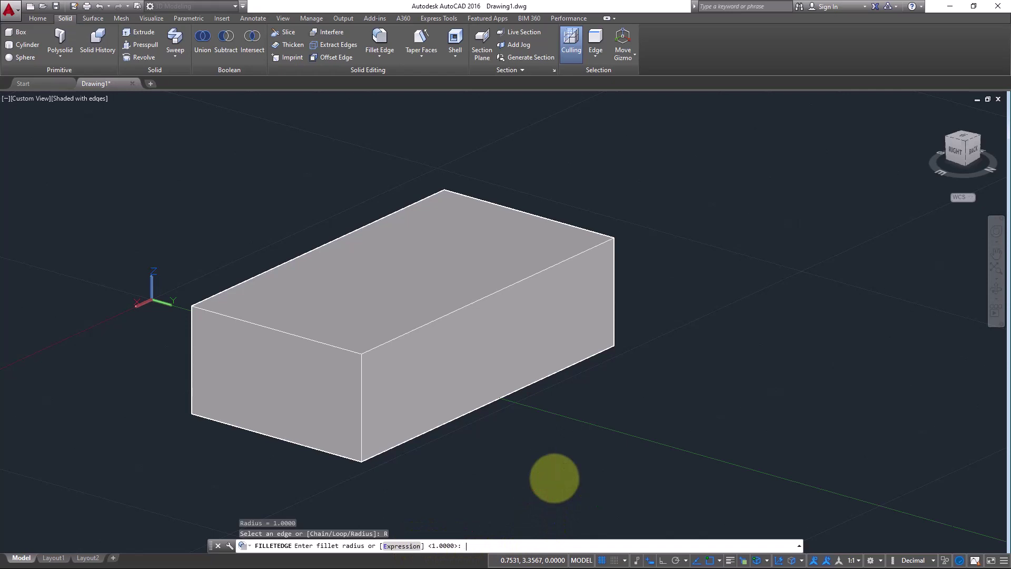
{"action": "type", "text": ".2"}
{"action": "key", "text": "Return"}
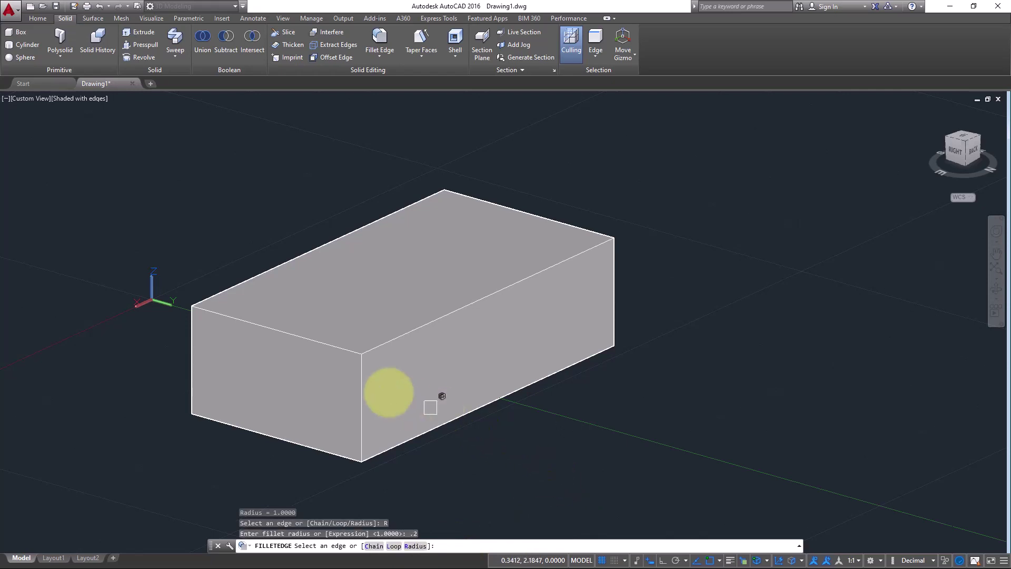
{"action": "left_click", "coordinate": [303, 341]}
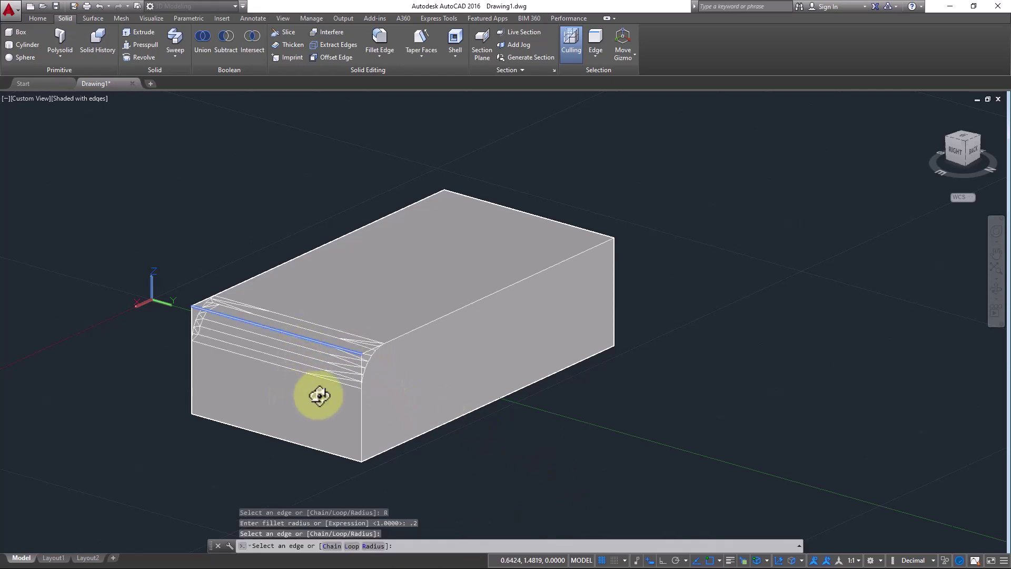
{"action": "middle_click_drag", "start_coordinate": [316, 395], "coordinate": [493, 395], "text": "shift"}
{"action": "scroll", "coordinate": [511, 363], "scroll_direction": "up", "scroll_amount": 3}
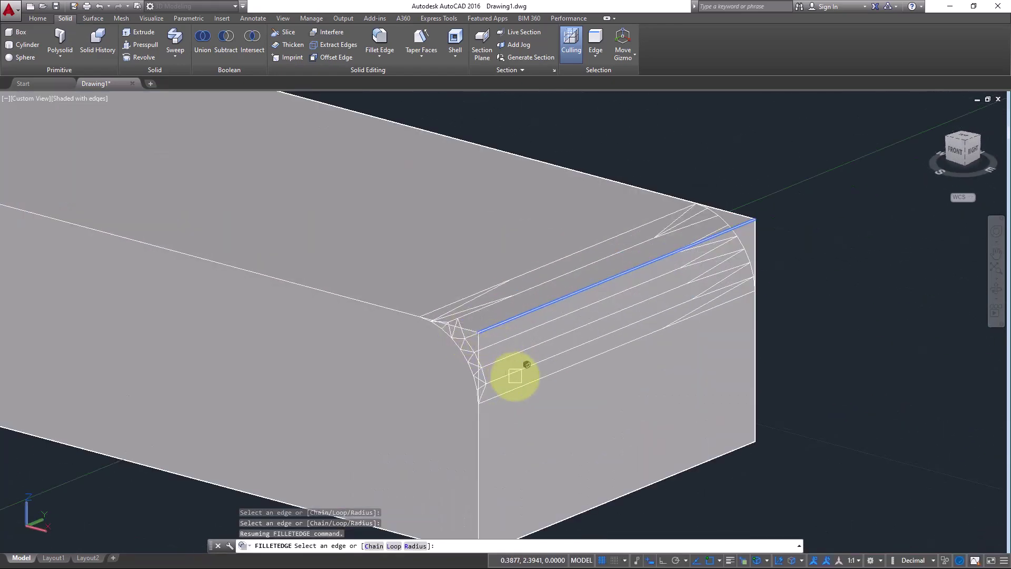
{"action": "left_click", "coordinate": [515, 376]}
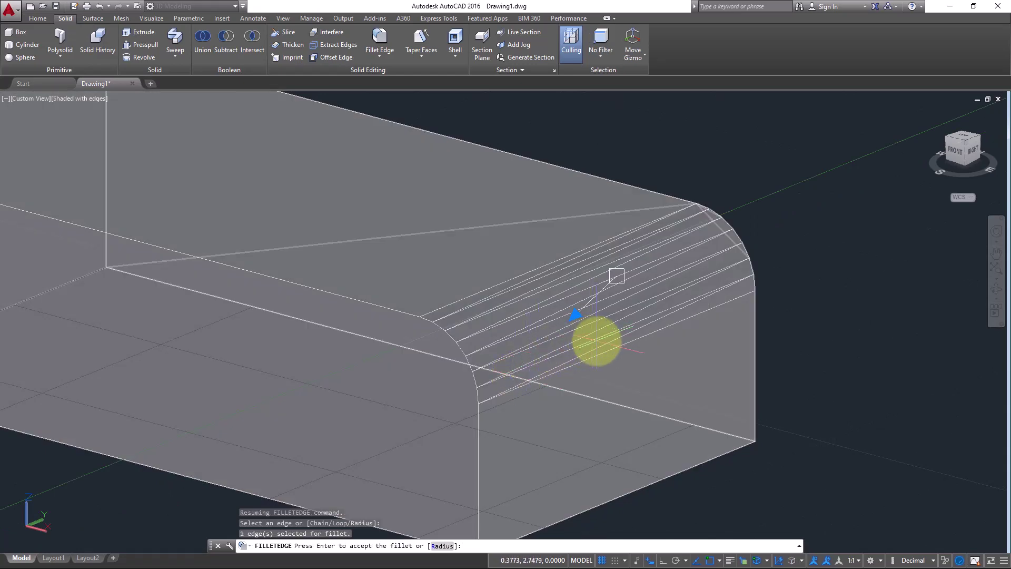
Set the previewed fillet radius to 0.5, reduce it freehand with the radius grip, and accept the fillet
{"action": "left_click", "coordinate": [575, 315]}
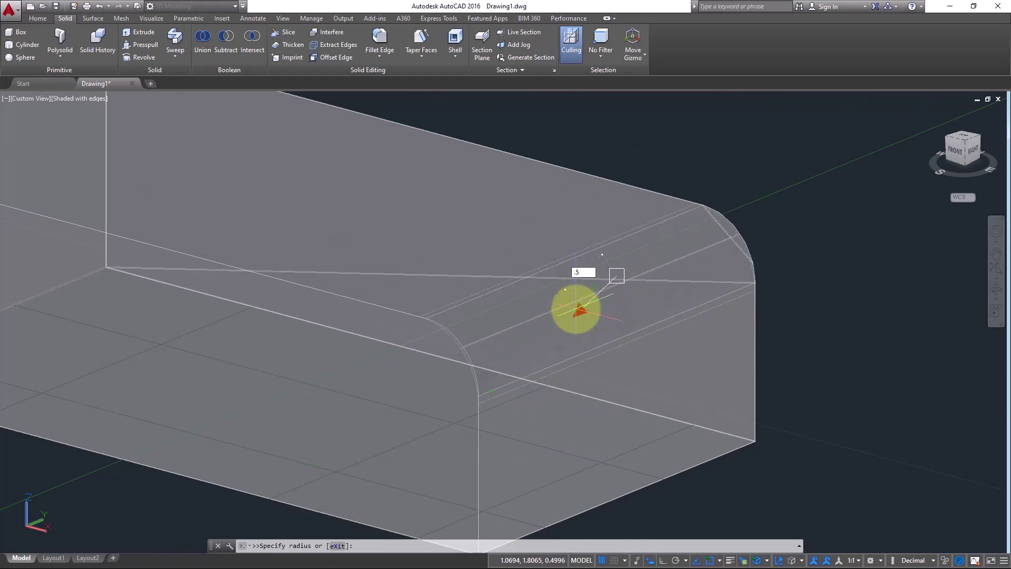
{"action": "key", "text": "Return"}
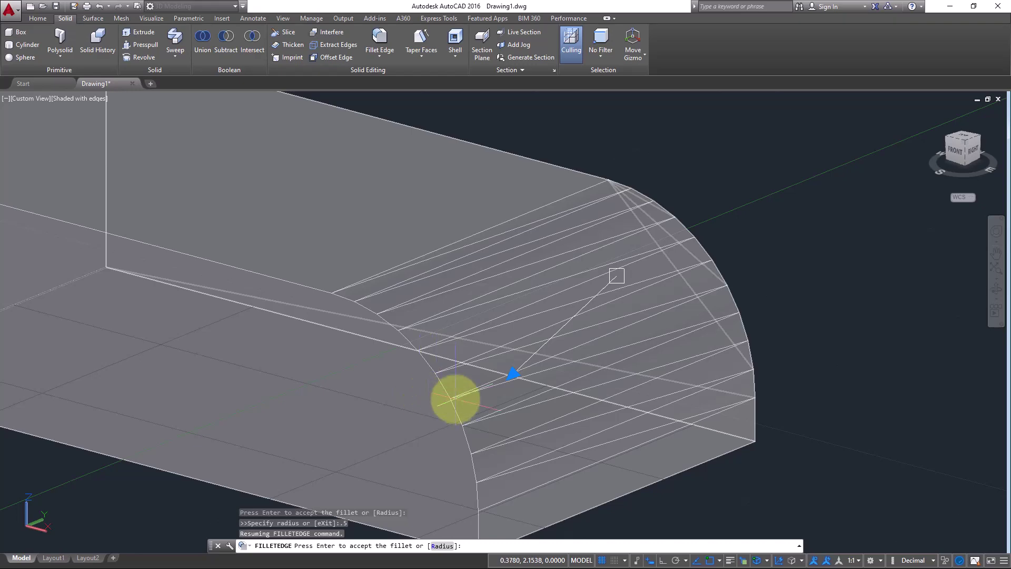
{"action": "left_click", "coordinate": [512, 374]}
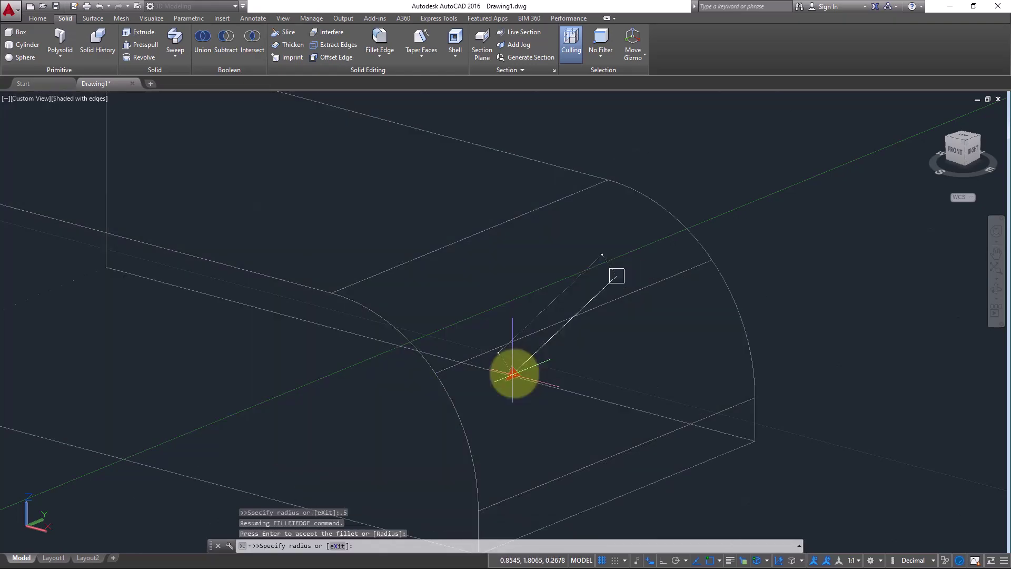
{"action": "left_click", "coordinate": [551, 338]}
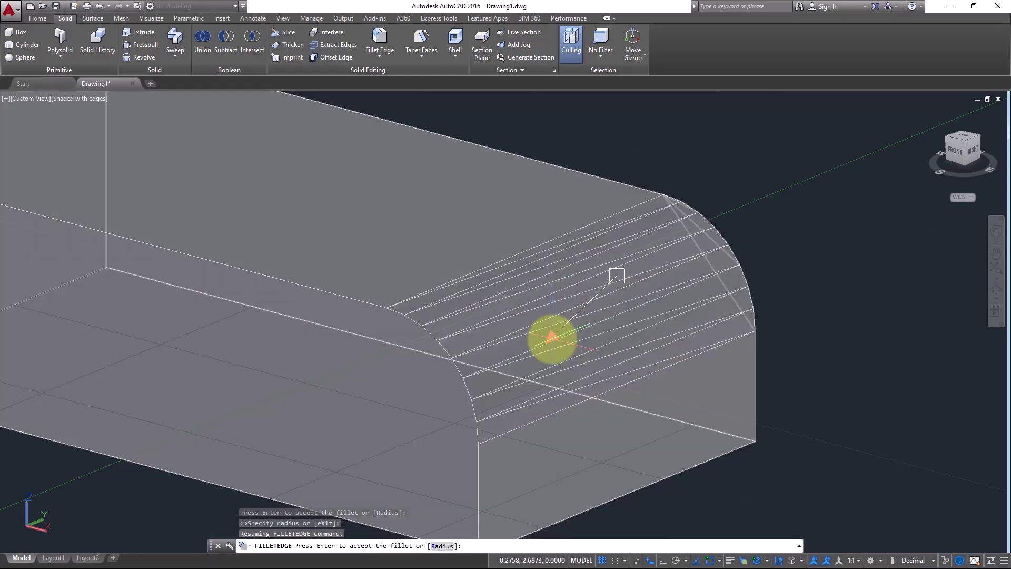
{"action": "key", "text": "Return"}
{"action": "key", "text": "Return"}
Fillet the top edge of the box's opposite short end with a radius of 0.2
{"action": "scroll", "coordinate": [575, 358], "scroll_direction": "down", "scroll_amount": 5}
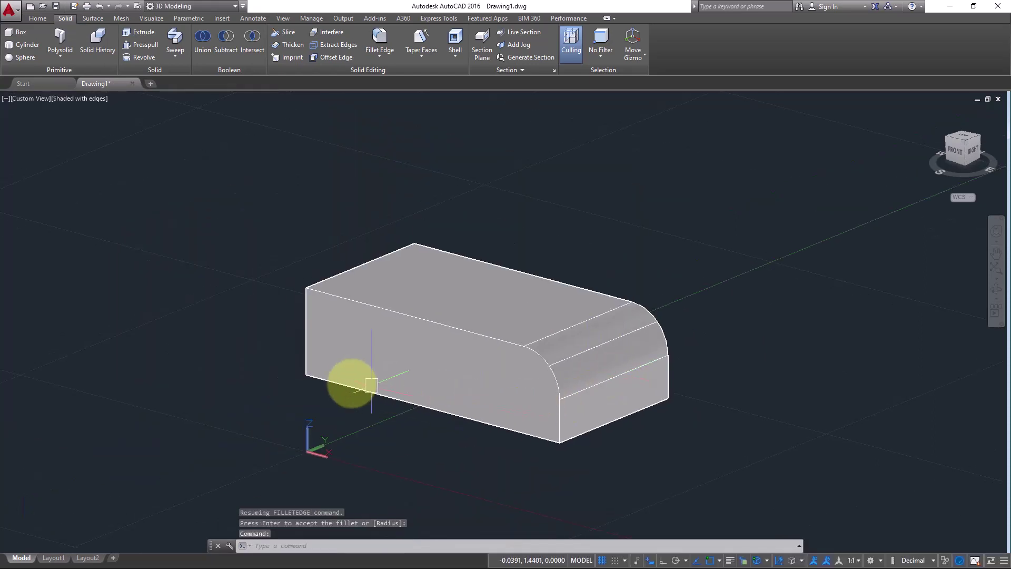
{"action": "middle_click_drag", "start_coordinate": [294, 362], "coordinate": [466, 376], "text": "shift"}
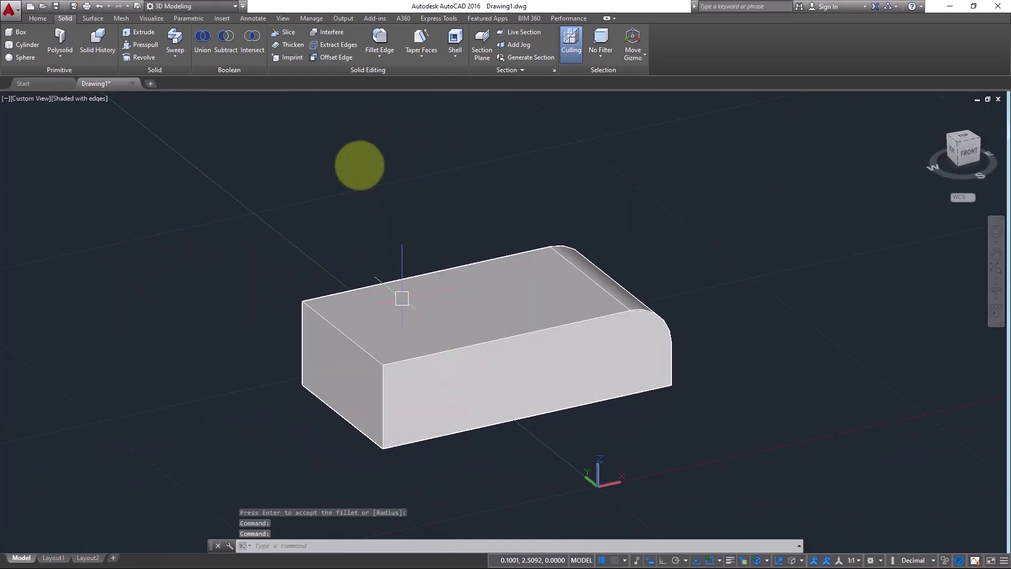
{"action": "left_click", "coordinate": [387, 36]}
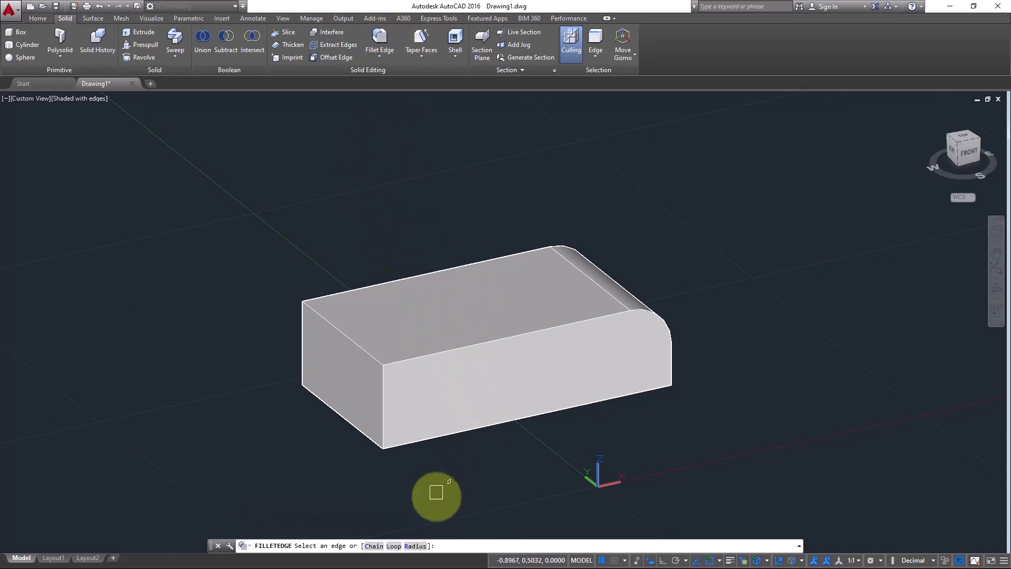
{"action": "scroll", "coordinate": [316, 348], "scroll_direction": "up", "scroll_amount": 2}
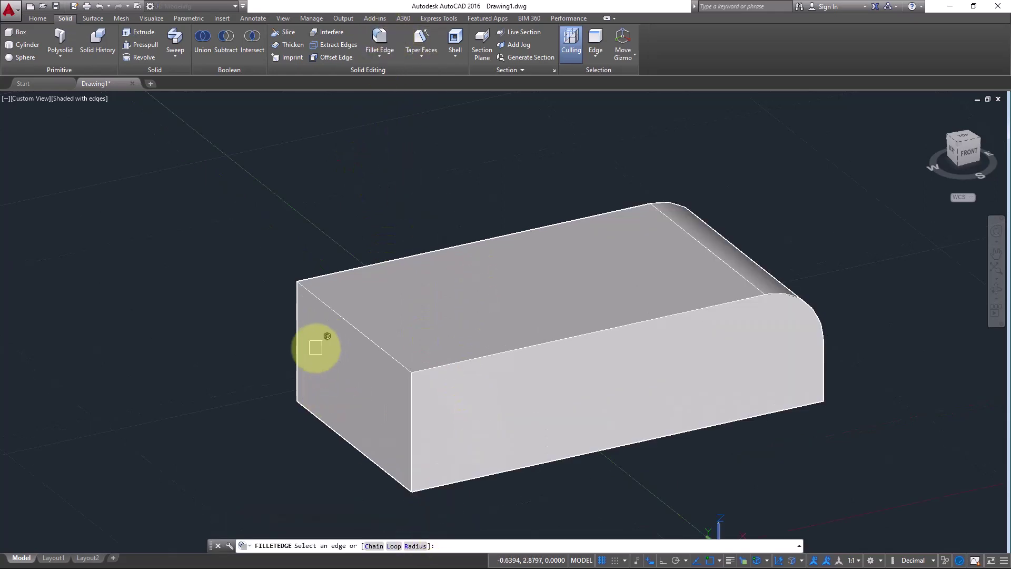
{"action": "scroll", "coordinate": [315, 347], "scroll_direction": "up", "scroll_amount": 2}
{"action": "left_click", "coordinate": [371, 315]}
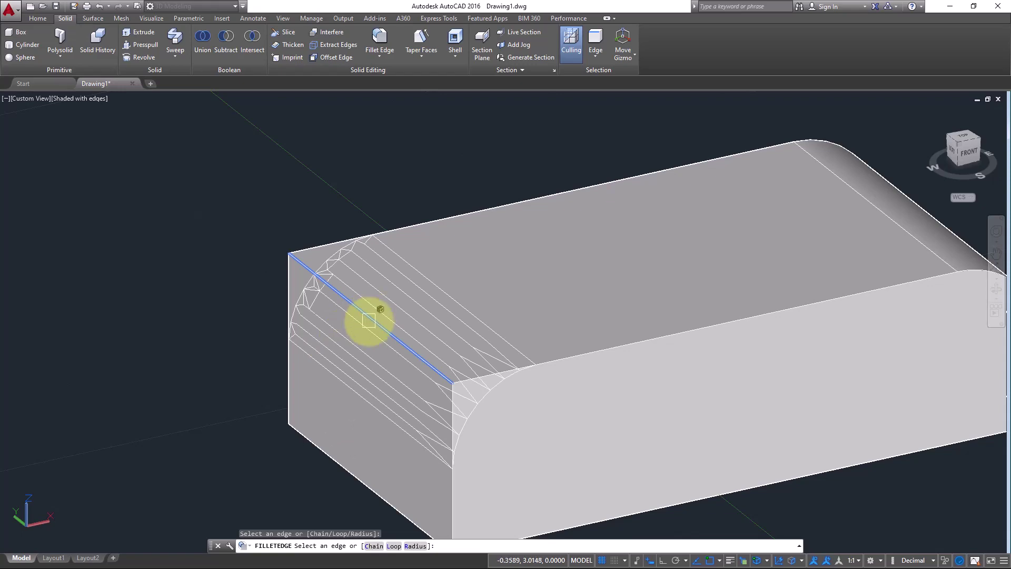
{"action": "key", "text": "Return"}
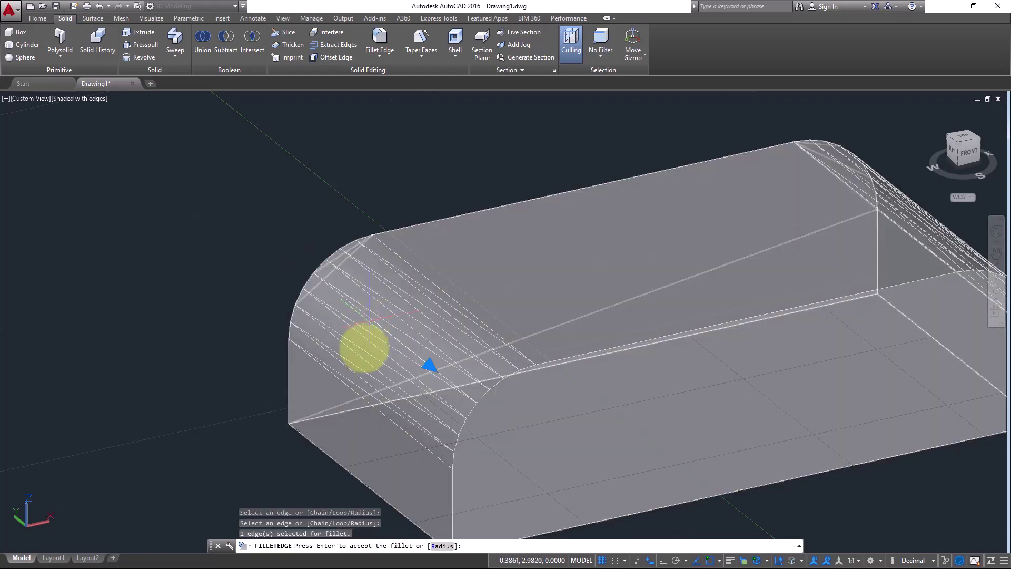
{"action": "left_click", "coordinate": [430, 365]}
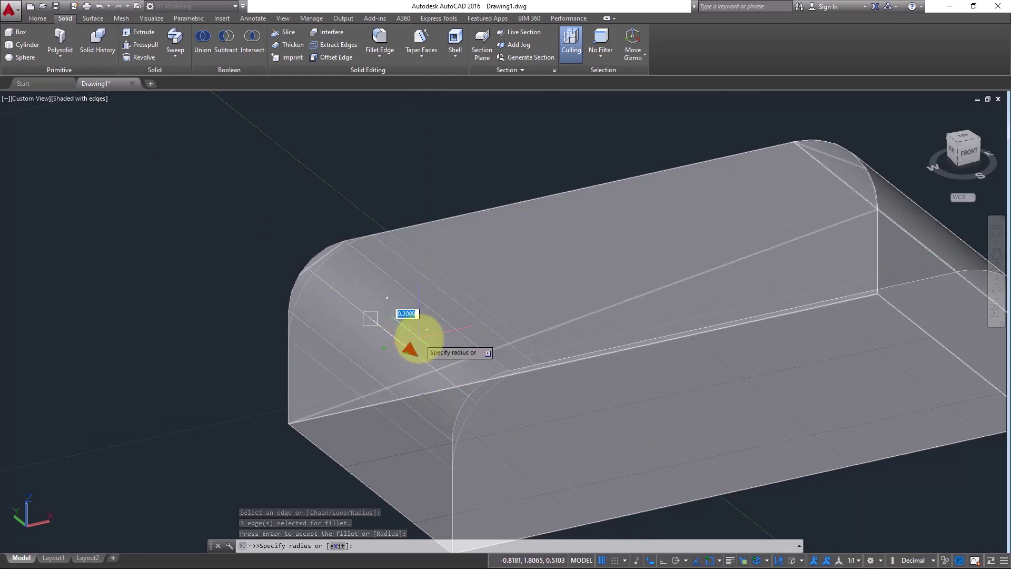
{"action": "type", "text": ".2"}
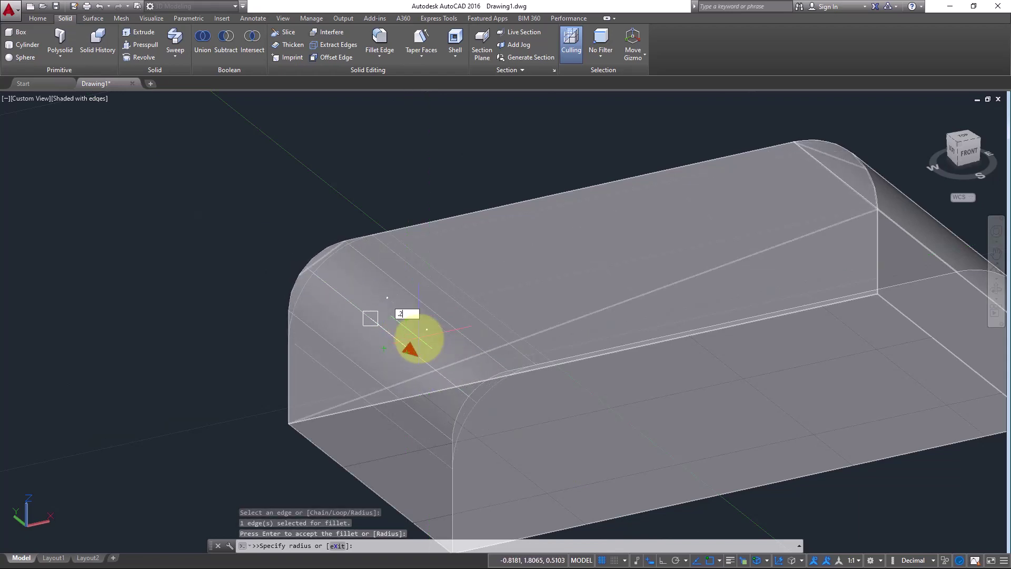
{"action": "key", "text": "Return"}
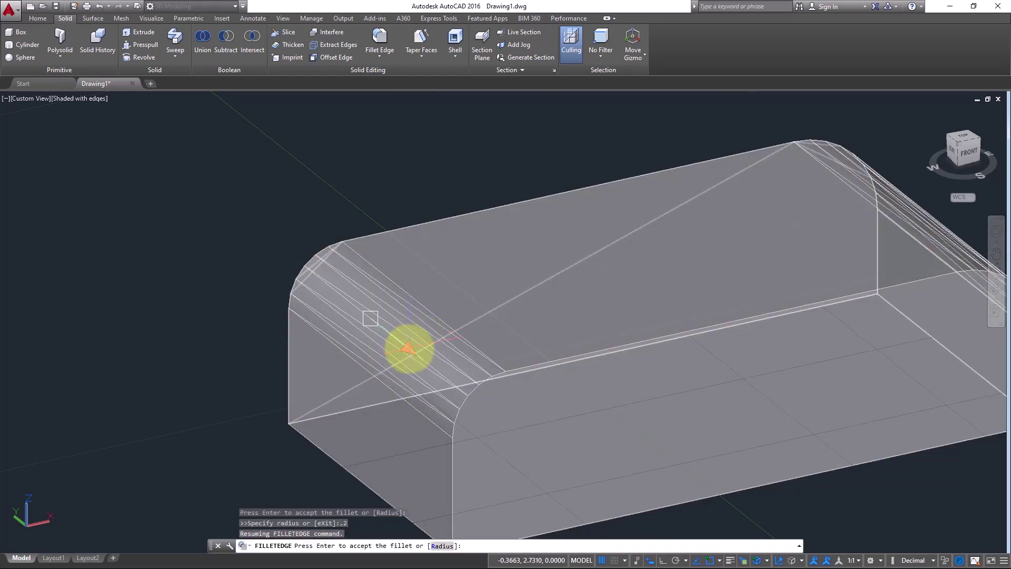
{"action": "key", "text": "Return"}
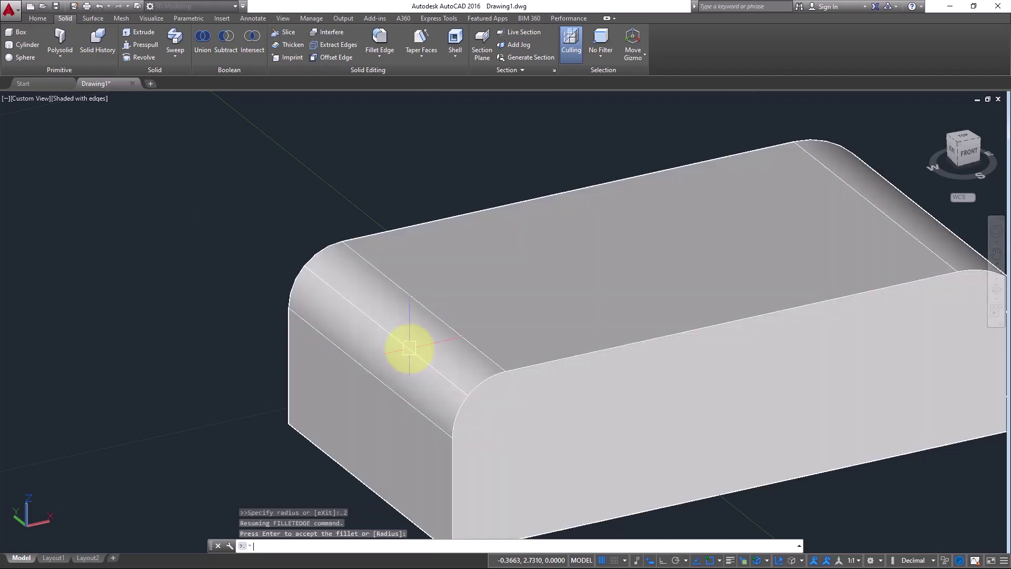
Create a long, thin box freehand in the empty area beside the filleted solid
{"action": "scroll", "coordinate": [410, 347], "scroll_direction": "down", "scroll_amount": 3}
{"action": "middle_click_drag", "start_coordinate": [429, 384], "coordinate": [316, 350], "text": "shift"}
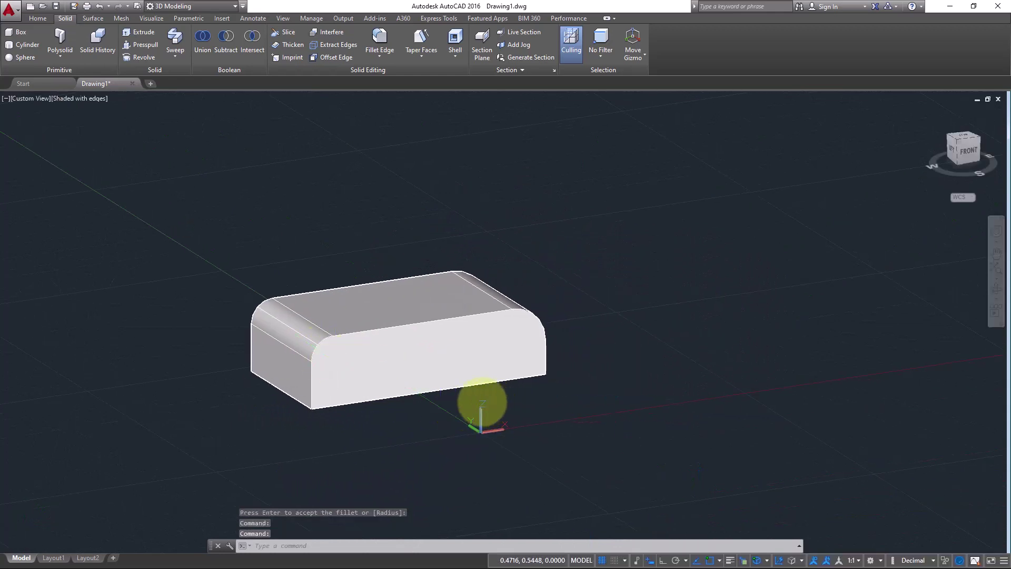
{"action": "middle_click_drag", "start_coordinate": [481, 407], "coordinate": [368, 388]}
{"action": "scroll", "coordinate": [369, 388], "scroll_direction": "up", "scroll_amount": 2}
{"action": "left_click", "coordinate": [13, 32]}
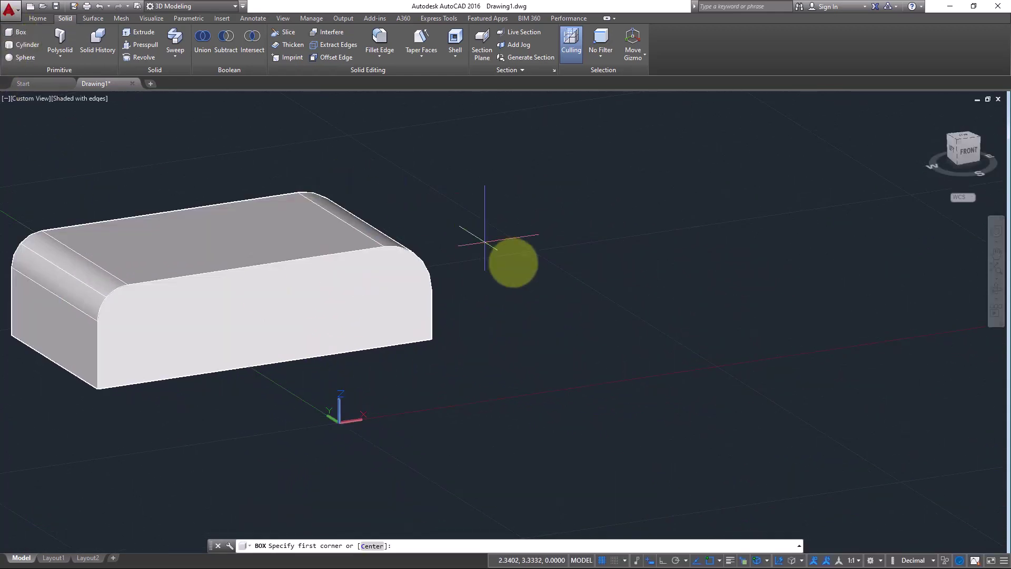
{"action": "left_click", "coordinate": [628, 252]}
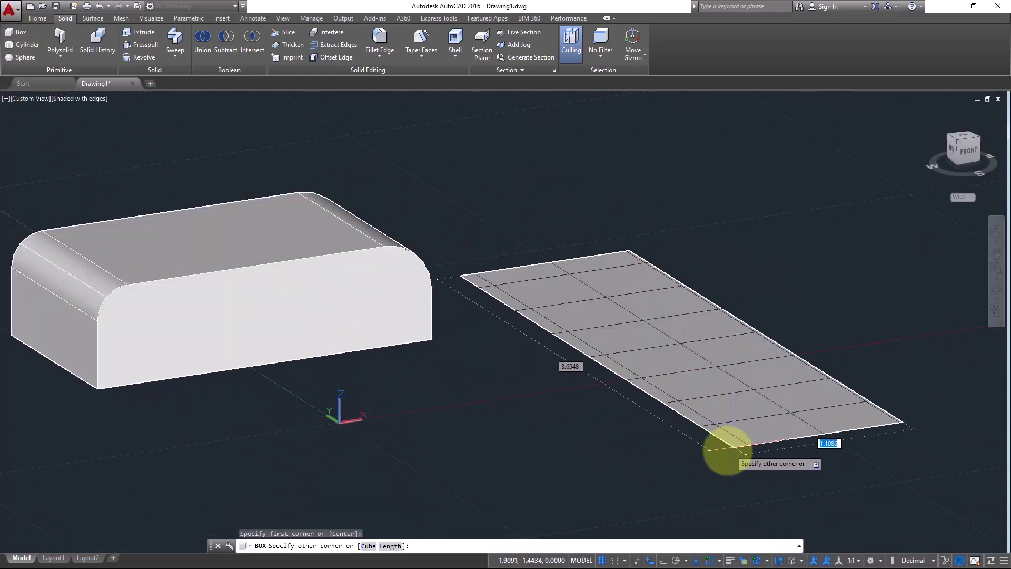
{"action": "left_click", "coordinate": [669, 421]}
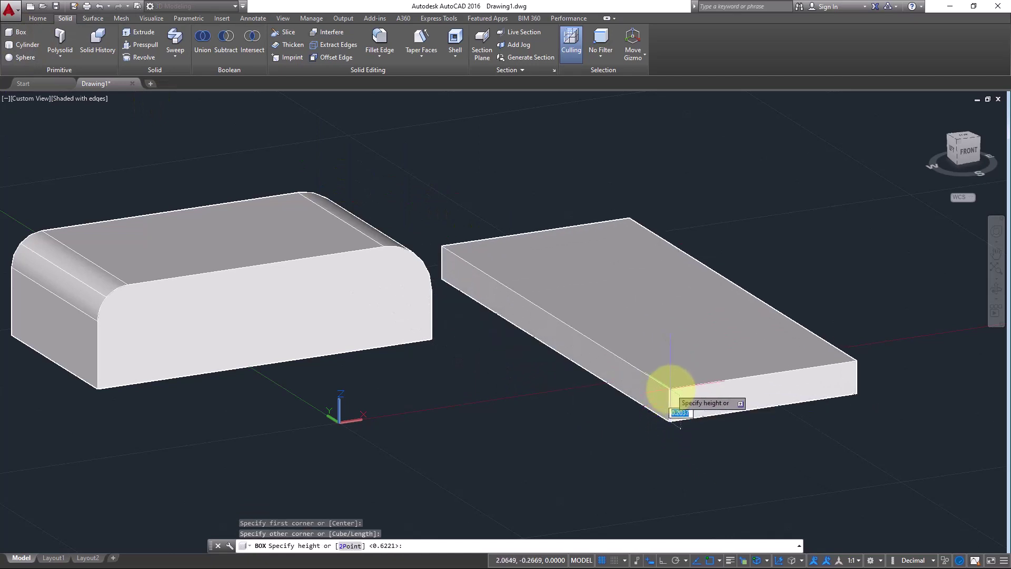
{"action": "left_click", "coordinate": [678, 406]}
{"action": "middle_click_drag", "start_coordinate": [593, 368], "coordinate": [549, 397], "text": "shift"}
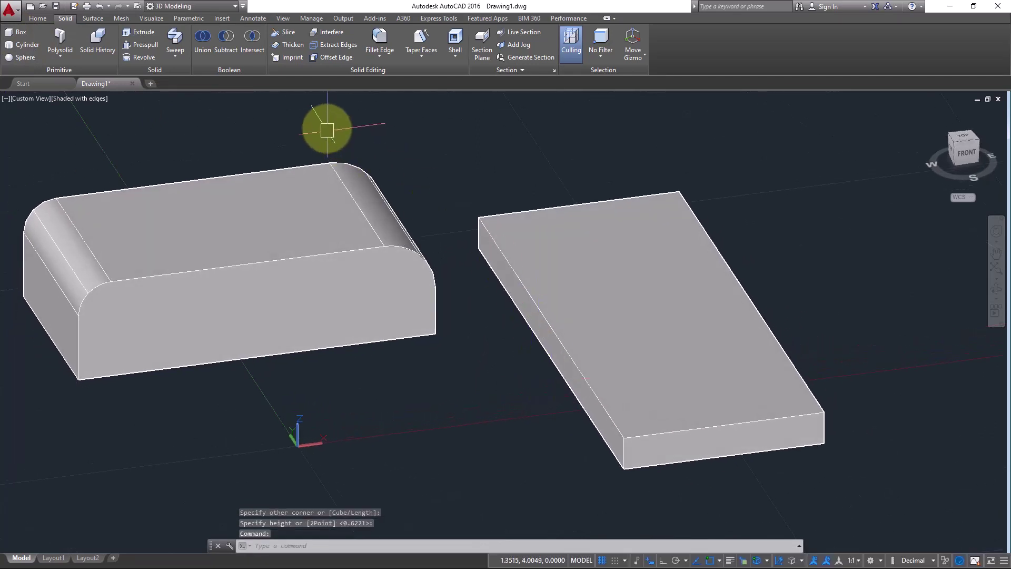
Fillet the thin box's long top edge facing the first solid with a radius of 0.02
{"action": "left_click", "coordinate": [380, 38]}
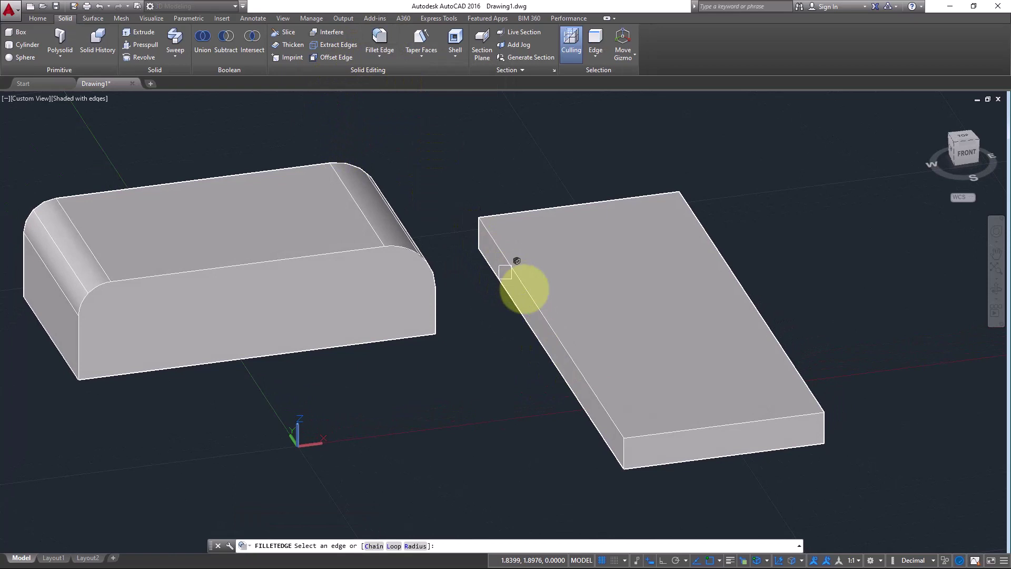
{"action": "left_click", "coordinate": [532, 293]}
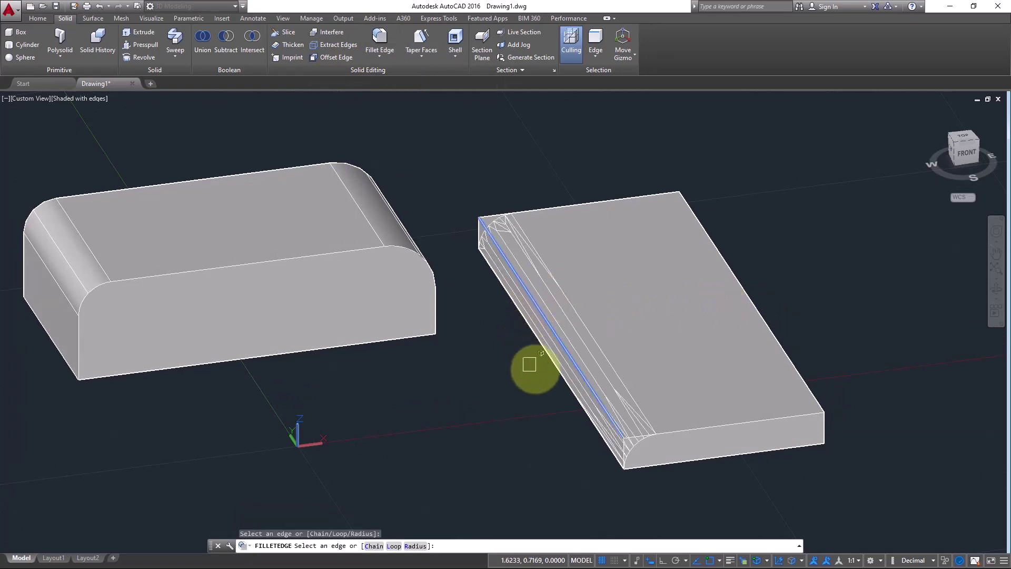
{"action": "scroll", "coordinate": [539, 368], "scroll_direction": "up", "scroll_amount": 2}
{"action": "key", "text": "Return"}
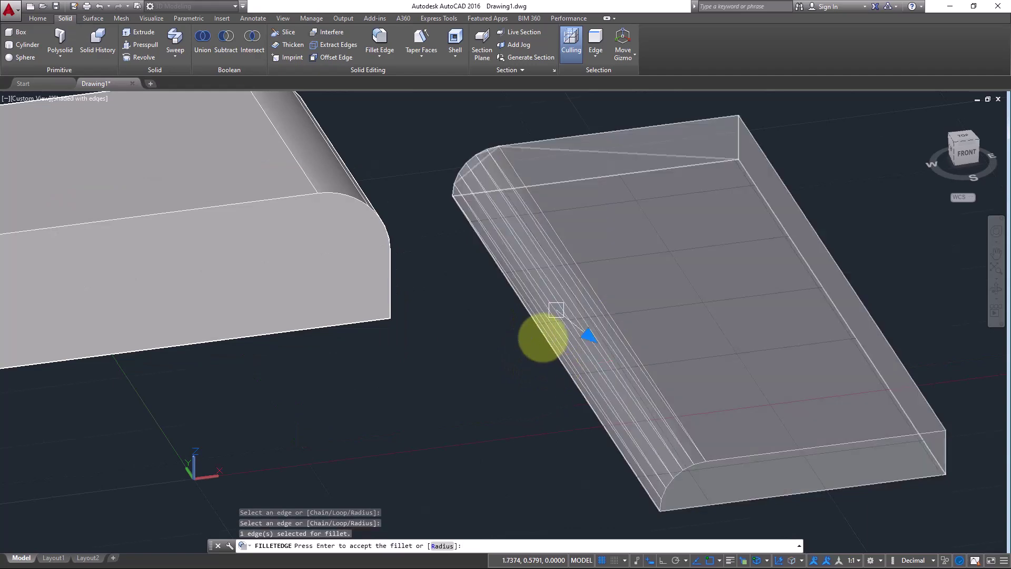
{"action": "left_click", "coordinate": [589, 335]}
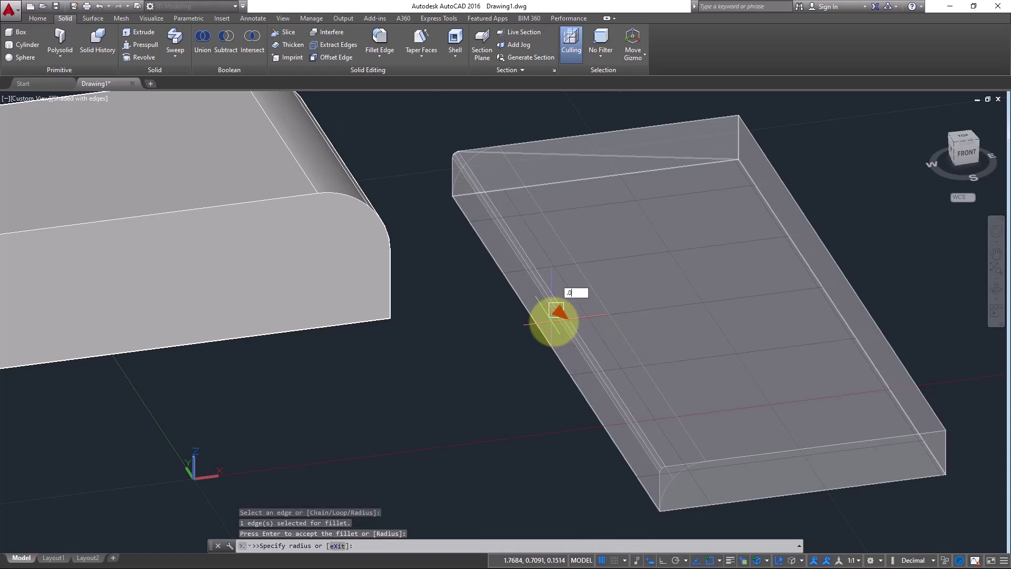
{"action": "key", "text": "Return"}
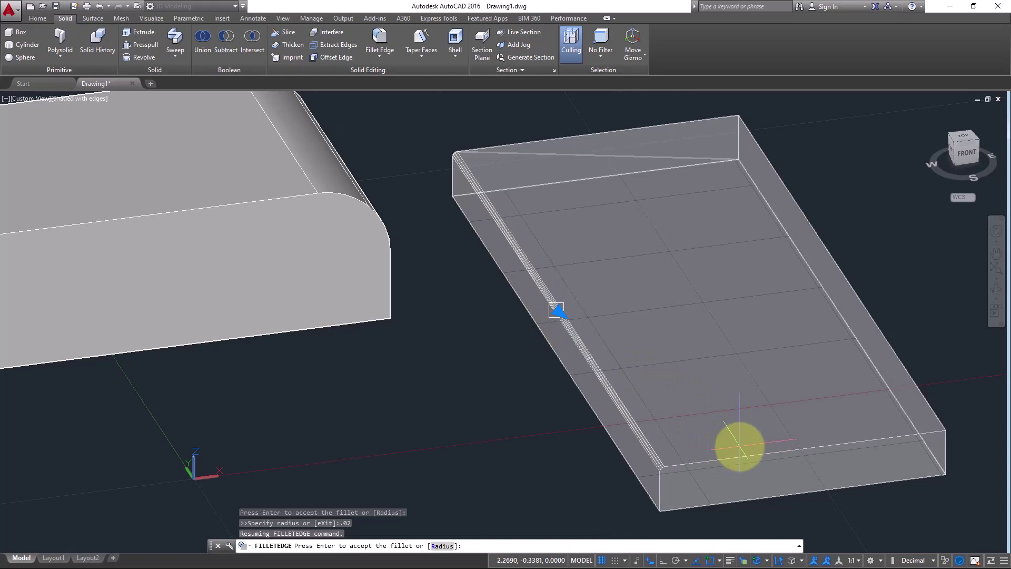
{"action": "key", "text": "Return"}
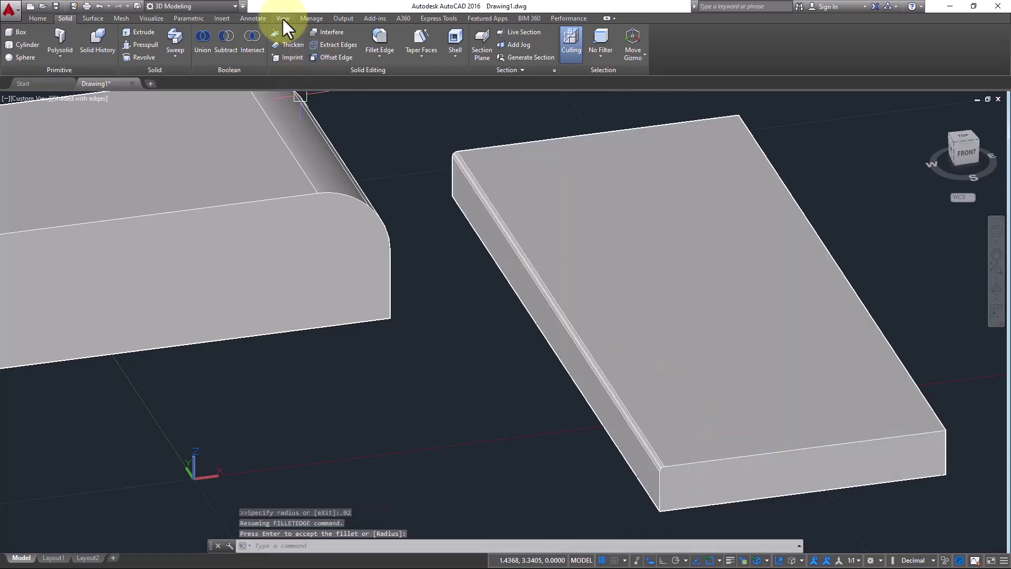
Fillet the thin box's three remaining top edges, its three visible vertical corner edges and the long bottom edge facing the first solid
{"action": "left_click", "coordinate": [380, 40]}
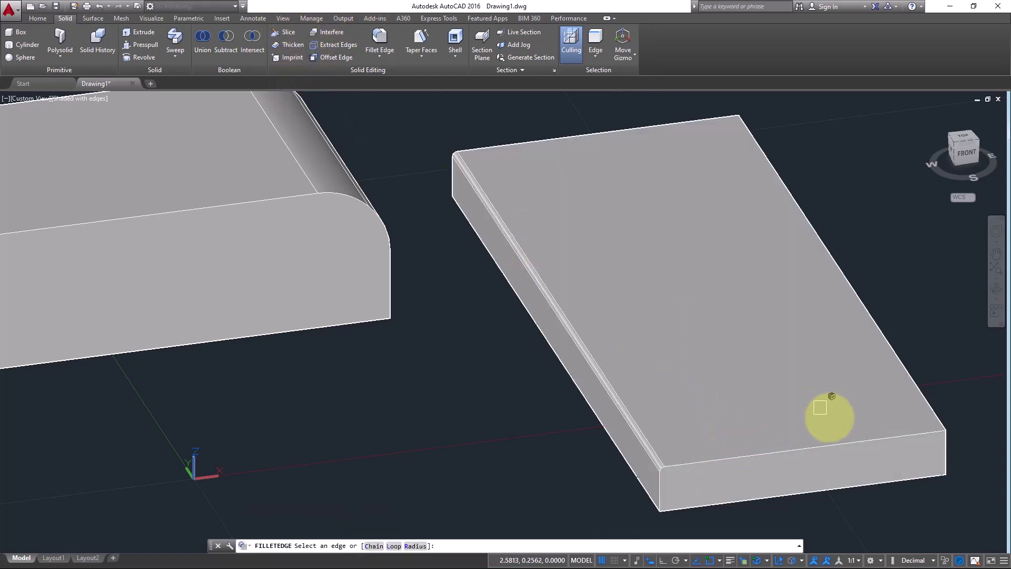
{"action": "left_click", "coordinate": [797, 447]}
{"action": "left_click", "coordinate": [877, 332]}
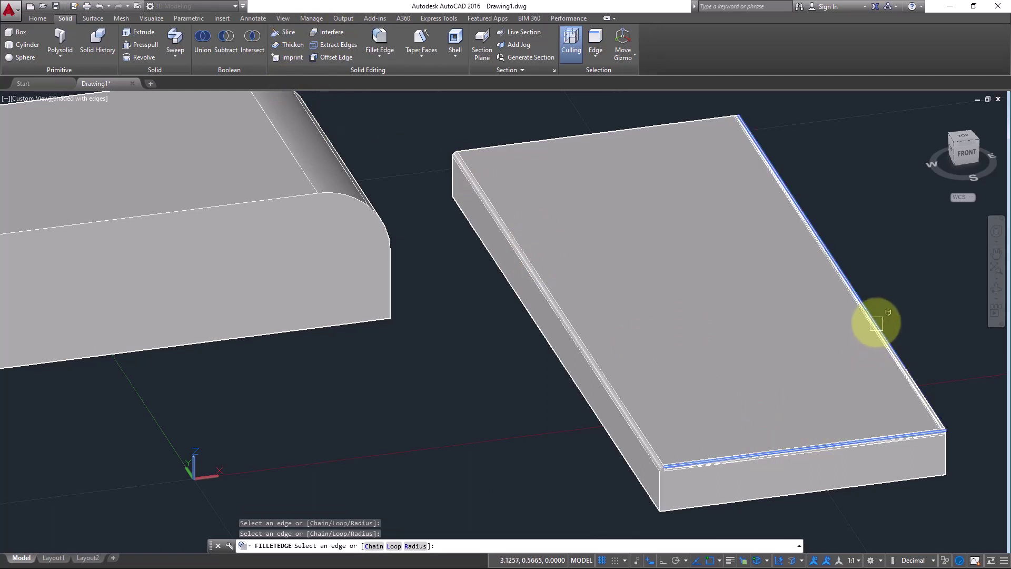
{"action": "left_click", "coordinate": [585, 135]}
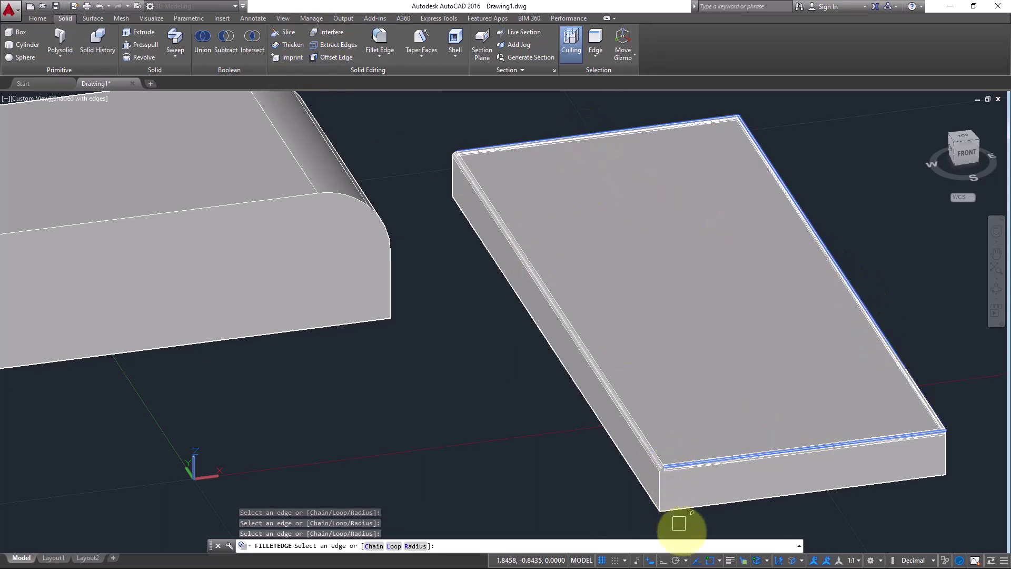
{"action": "left_click", "coordinate": [662, 491]}
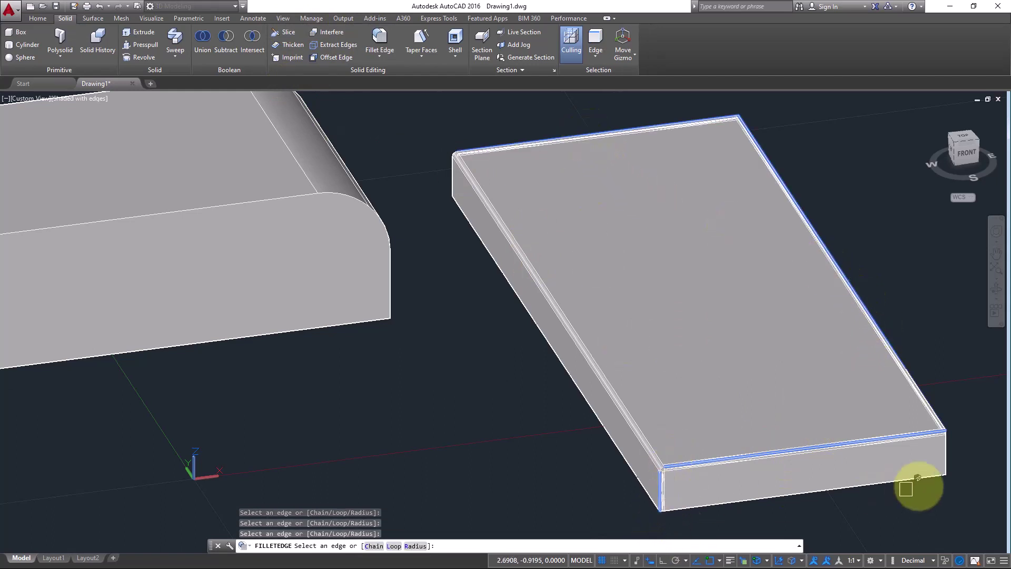
{"action": "left_click", "coordinate": [945, 457]}
{"action": "left_click", "coordinate": [452, 179]}
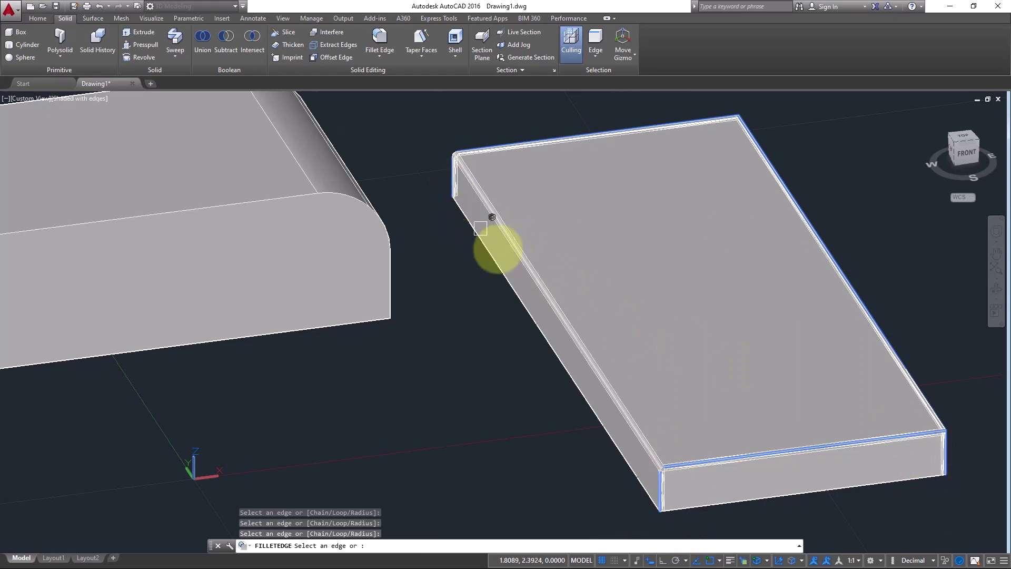
{"action": "left_click", "coordinate": [533, 313]}
{"action": "key", "text": "Return"}
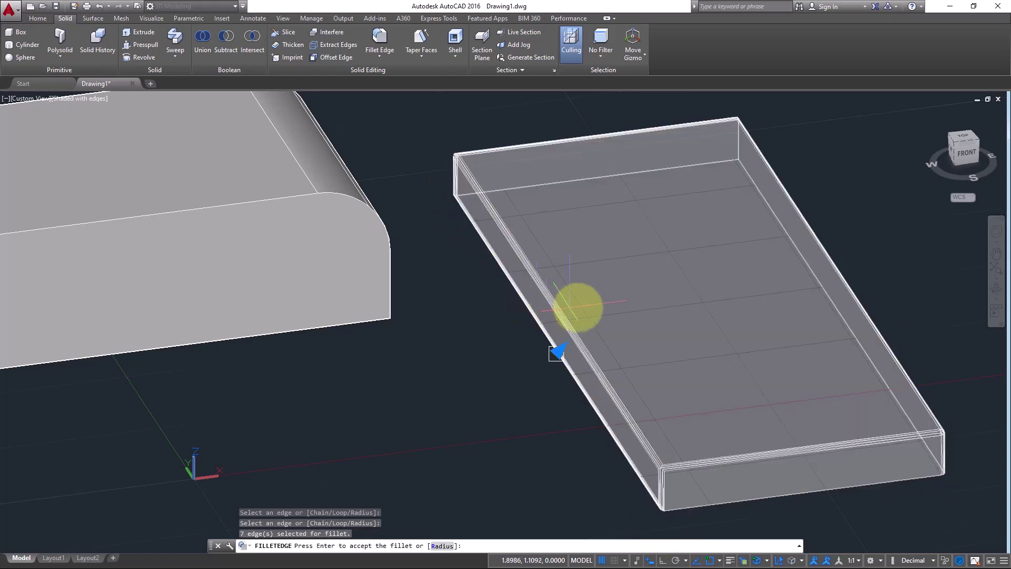
{"action": "middle_click_drag", "start_coordinate": [592, 350], "coordinate": [527, 330], "text": "shift"}
{"action": "key", "text": "Return"}
Draw a circle of about 0.26 radius freehand on the top face of the box with rounded short ends
{"action": "scroll", "coordinate": [577, 377], "scroll_direction": "up", "scroll_amount": 3}
{"action": "scroll", "coordinate": [578, 377], "scroll_direction": "up", "scroll_amount": 2}
{"action": "scroll", "coordinate": [526, 329], "scroll_direction": "down", "scroll_amount": 5}
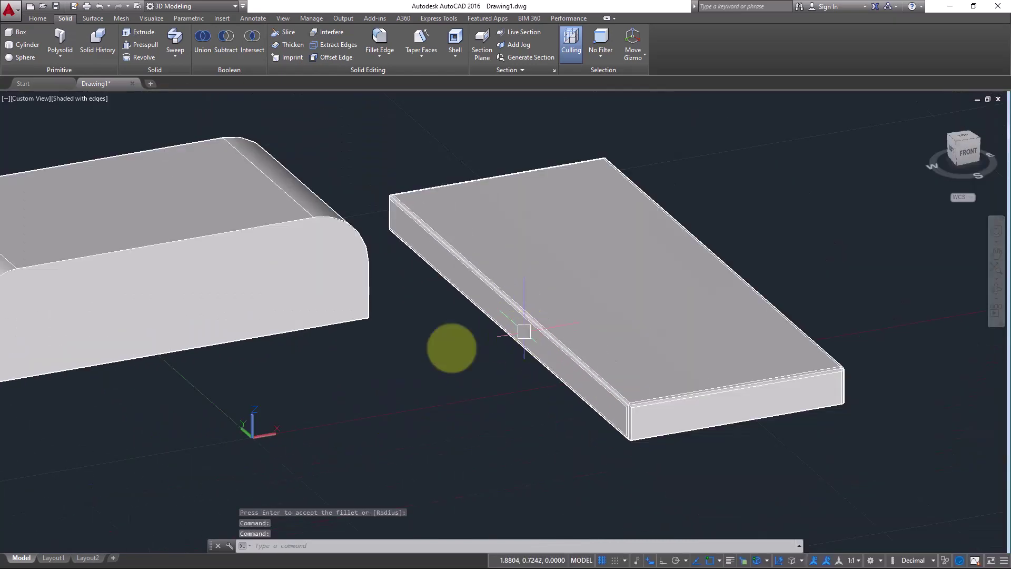
{"action": "middle_click_drag", "start_coordinate": [345, 395], "coordinate": [556, 432]}
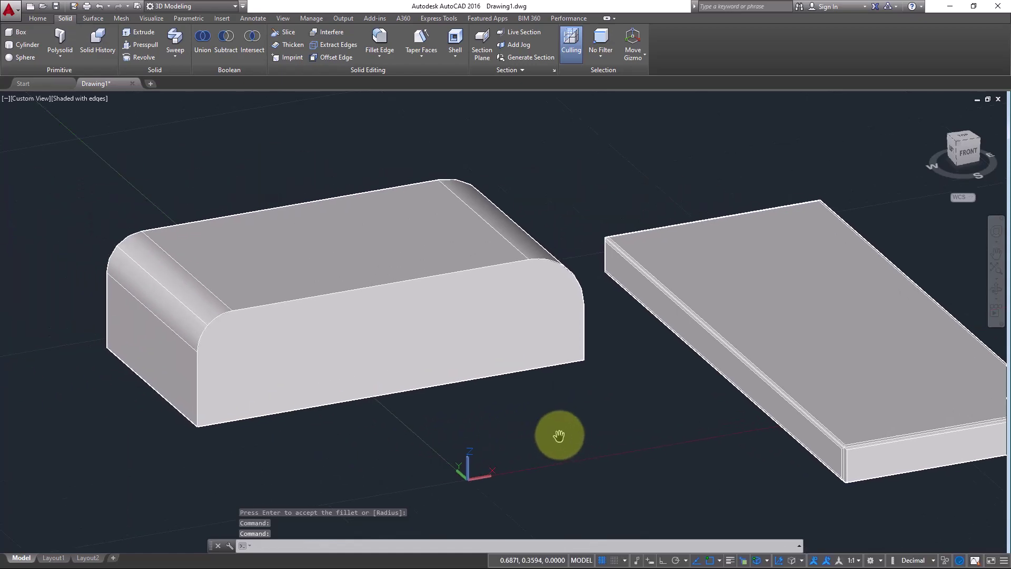
{"action": "scroll", "coordinate": [347, 274], "scroll_direction": "up", "scroll_amount": 2}
{"action": "scroll", "coordinate": [369, 329], "scroll_direction": "up", "scroll_amount": 3}
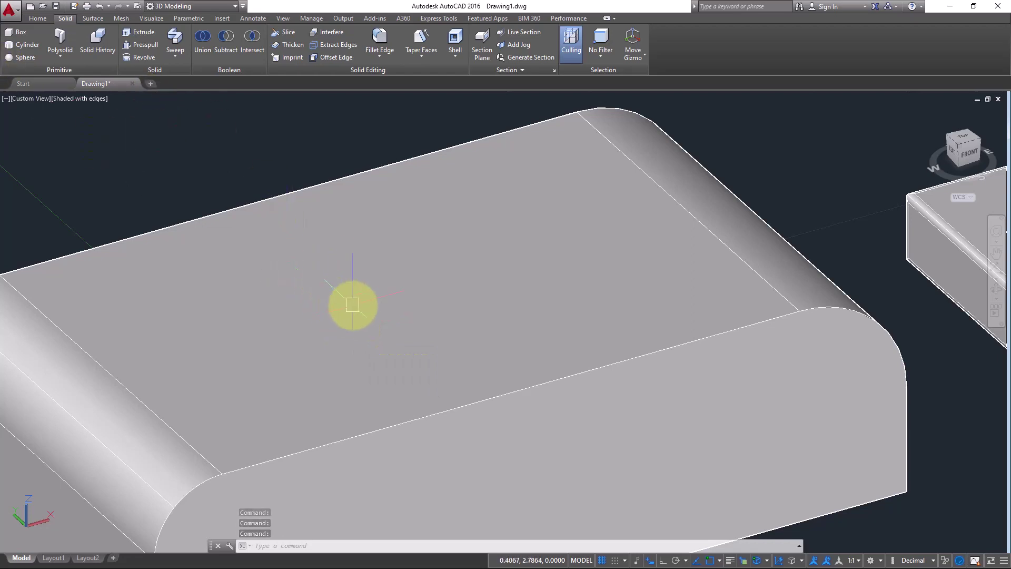
{"action": "type", "text": "c"}
{"action": "key", "text": "Return"}
{"action": "left_click", "coordinate": [406, 258]}
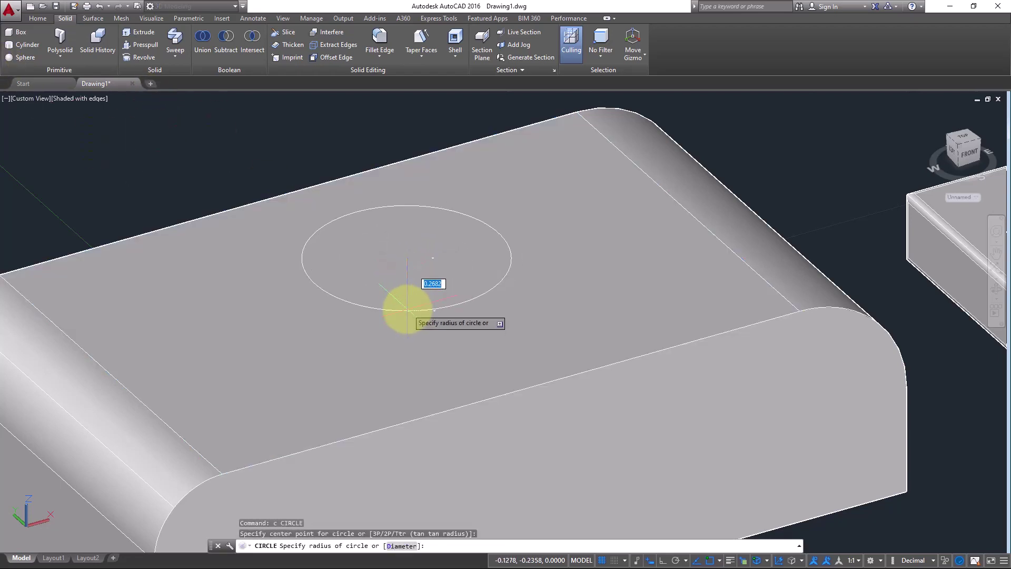
{"action": "left_click", "coordinate": [407, 311]}
Extrude the circle on the top face upward freehand into a tall cylinder
{"action": "middle_click_drag", "start_coordinate": [328, 271], "coordinate": [339, 283]}
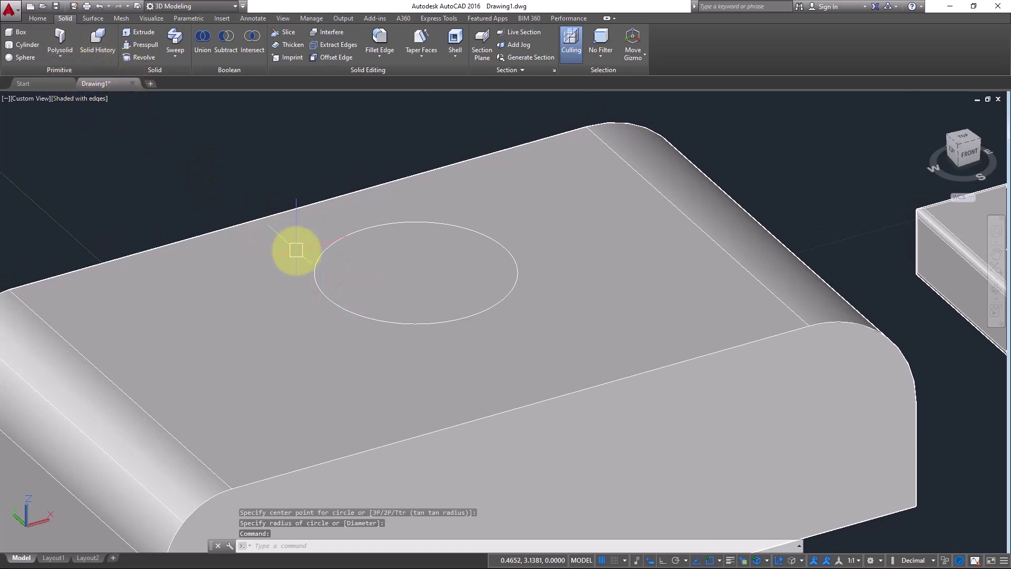
{"action": "type", "text": "ext"}
{"action": "key", "text": "Return"}
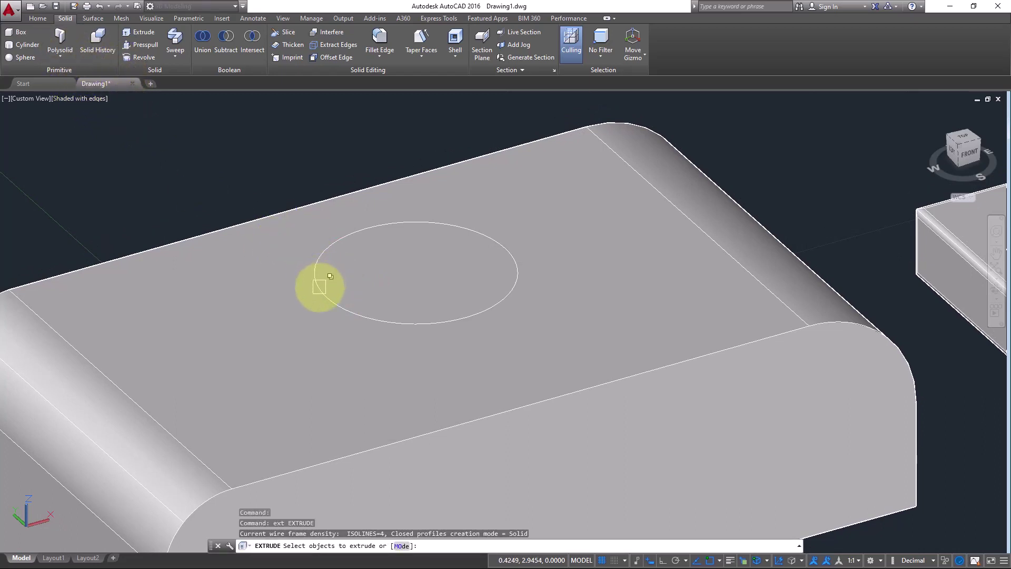
{"action": "left_click", "coordinate": [320, 287]}
{"action": "key", "text": "Return"}
{"action": "key", "text": "Return"}
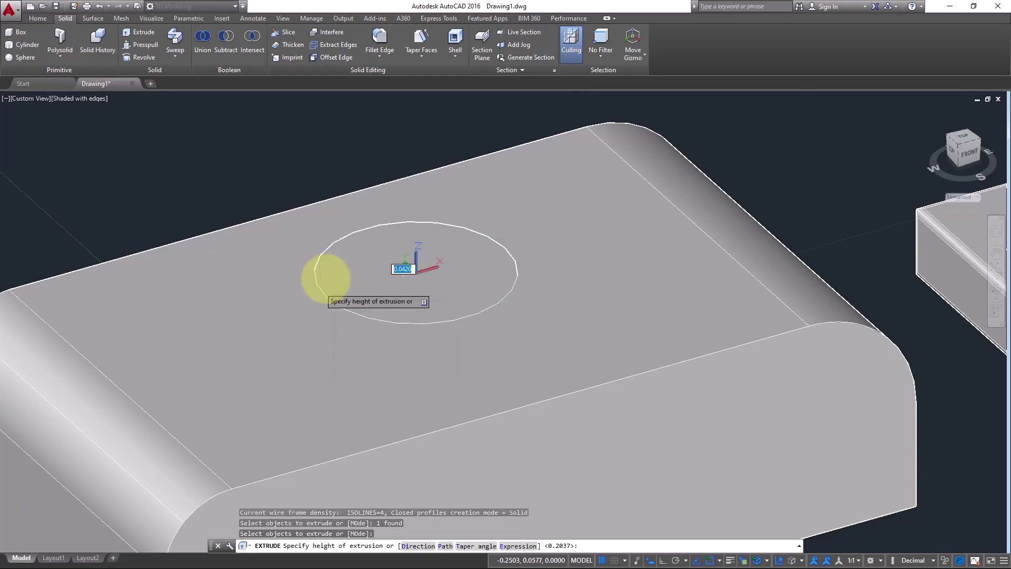
{"action": "scroll", "coordinate": [339, 153], "scroll_direction": "down", "scroll_amount": 5}
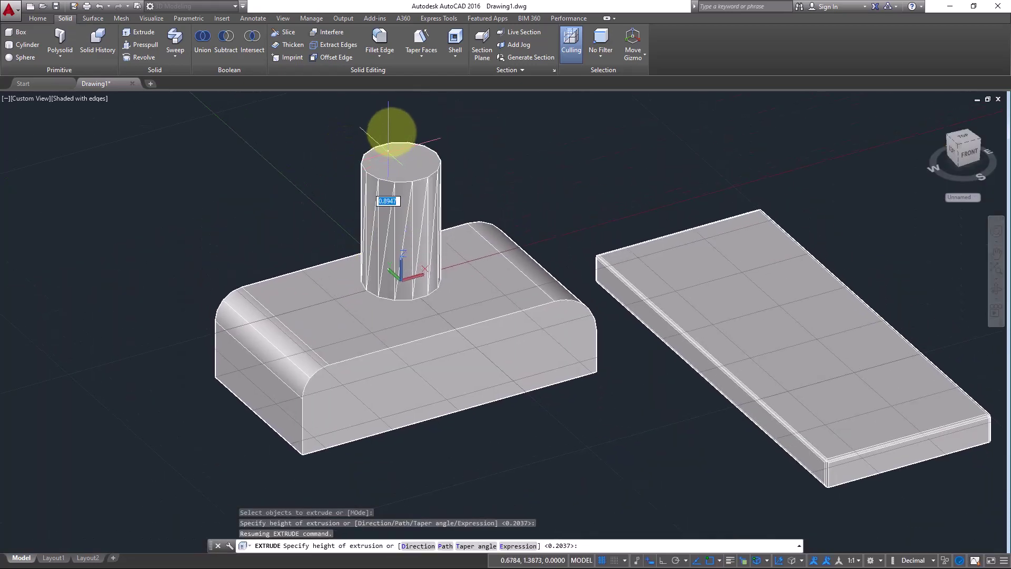
{"action": "scroll", "coordinate": [400, 290], "scroll_direction": "up", "scroll_amount": 5}
{"action": "scroll", "coordinate": [387, 305], "scroll_direction": "up", "scroll_amount": 2}
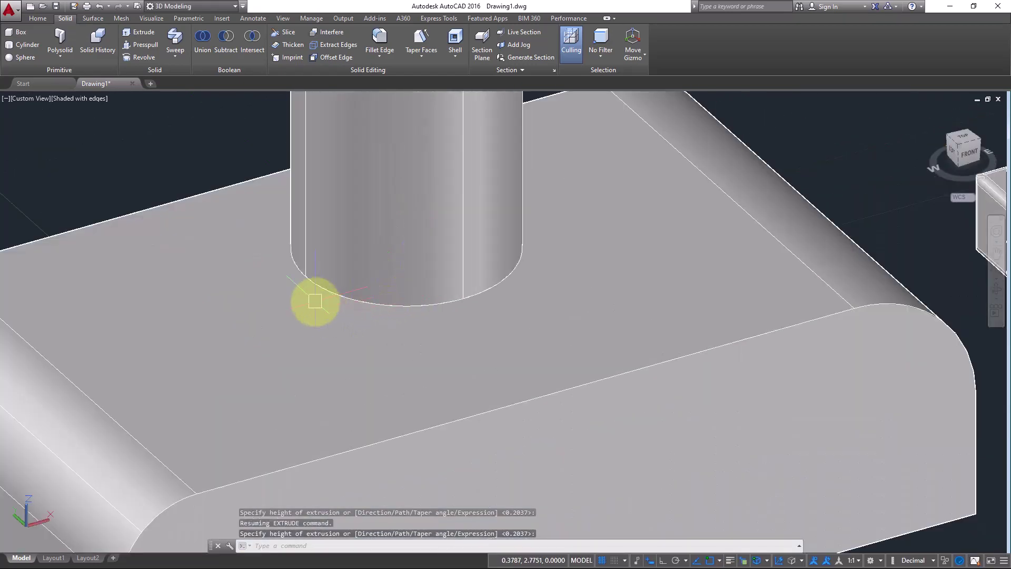
Try to fillet the joint between the extruded cylinder and the box by filleting the cylinder's circular base edge
{"action": "left_click", "coordinate": [337, 280]}
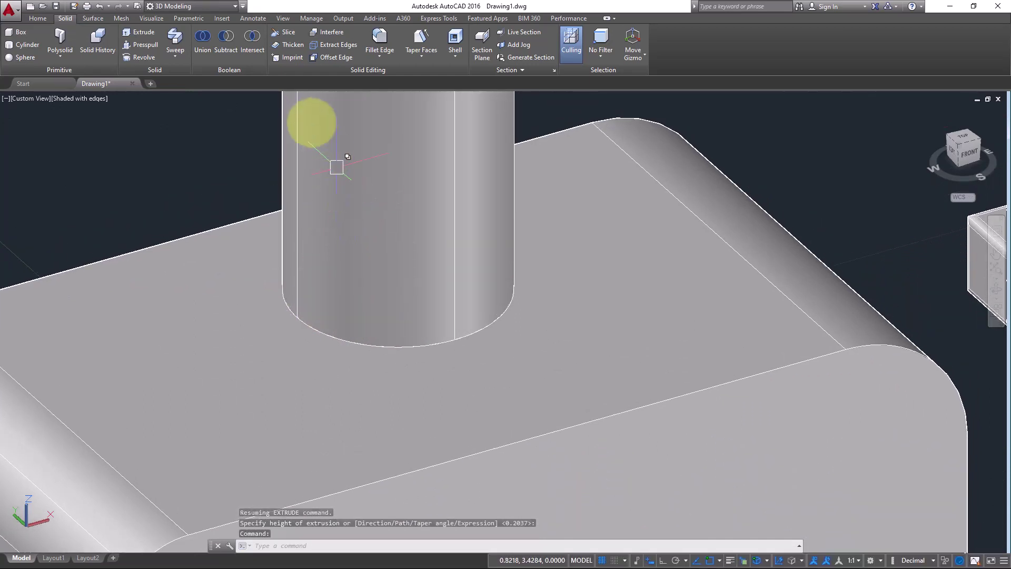
{"action": "left_click", "coordinate": [381, 37]}
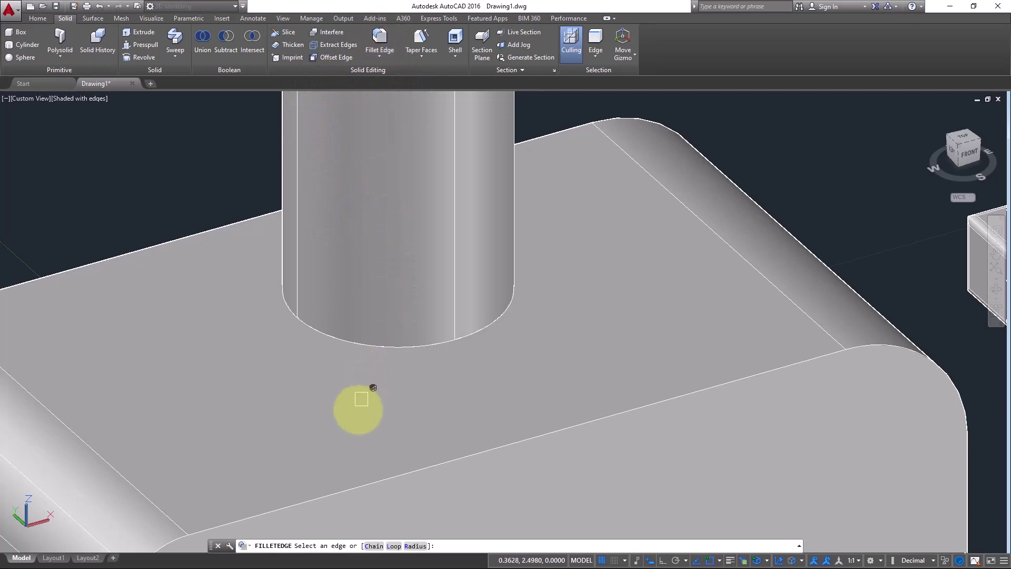
{"action": "left_click", "coordinate": [362, 344]}
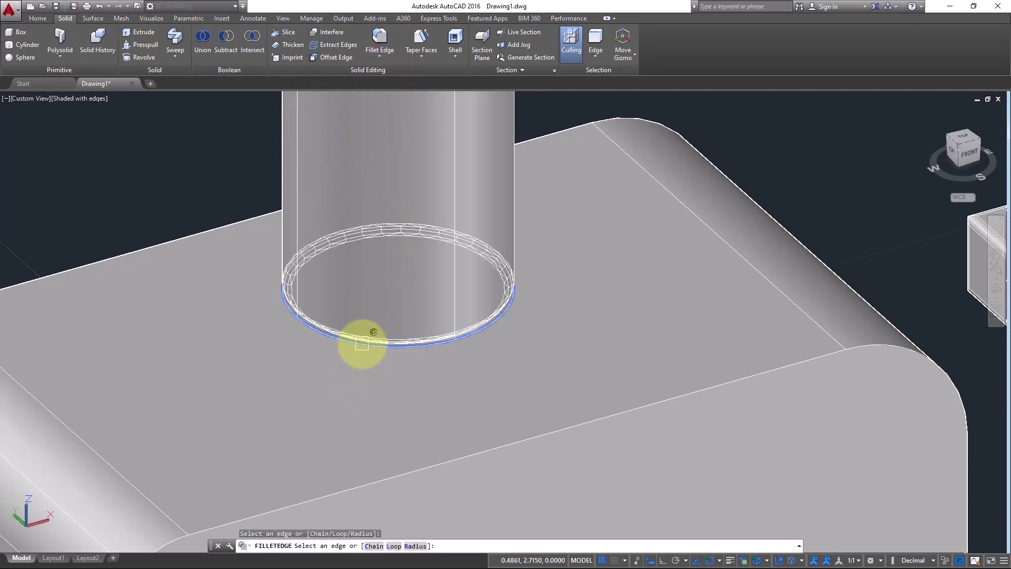
{"action": "key", "text": "Return"}
{"action": "key", "text": "Return"}
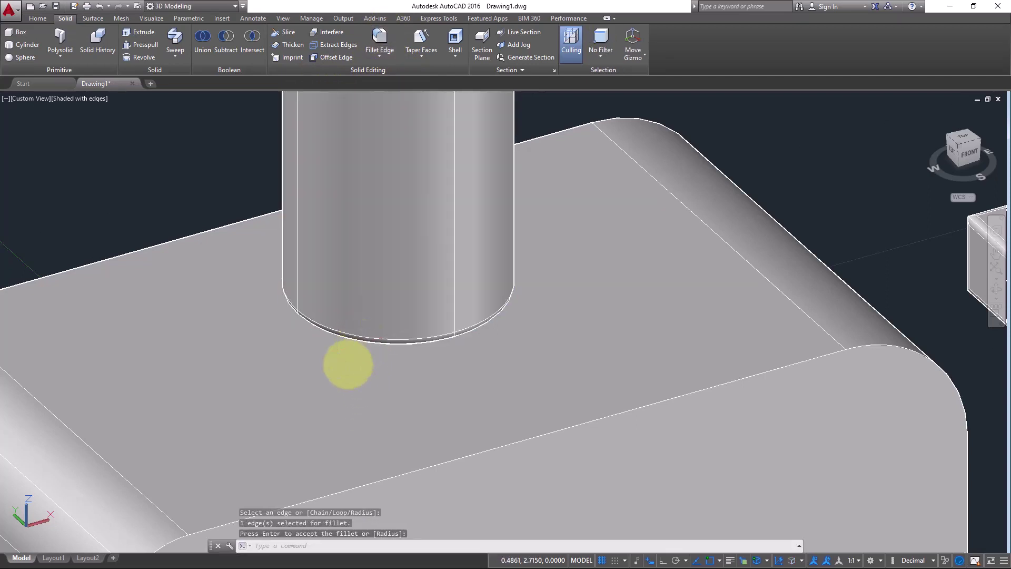
{"action": "mouse_move", "coordinate": [317, 350]}
{"action": "middle_mouse_down", "text": "shift"}
{"action": "mouse_move", "coordinate": [325, 291]}
{"action": "mouse_move", "coordinate": [312, 334]}
{"action": "middle_mouse_up", "text": "shift"}
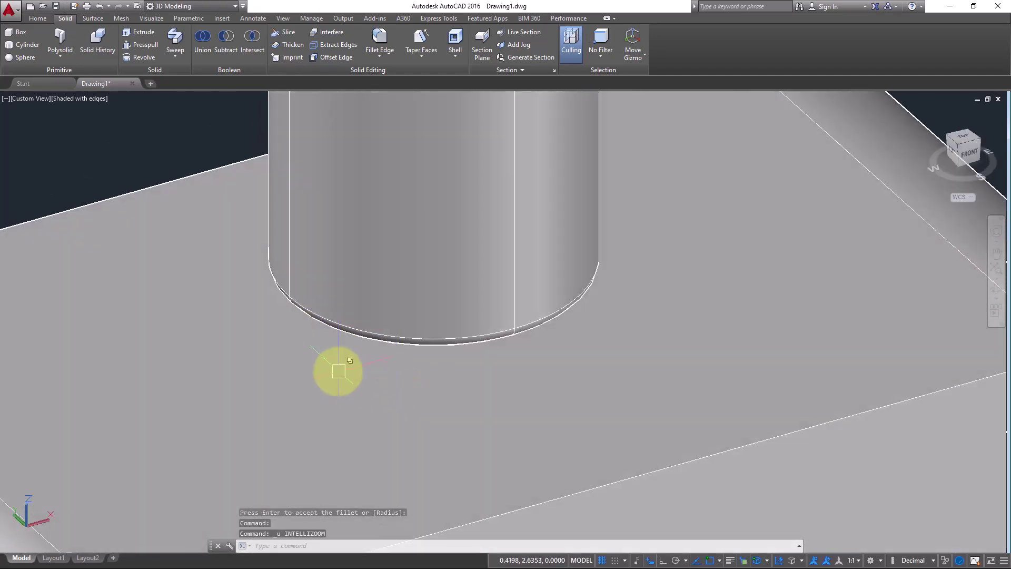
Undo the base-edge fillet and delete the extruded cylinder from the box's top face
{"action": "scroll", "coordinate": [332, 364], "scroll_direction": "down", "scroll_amount": 1}
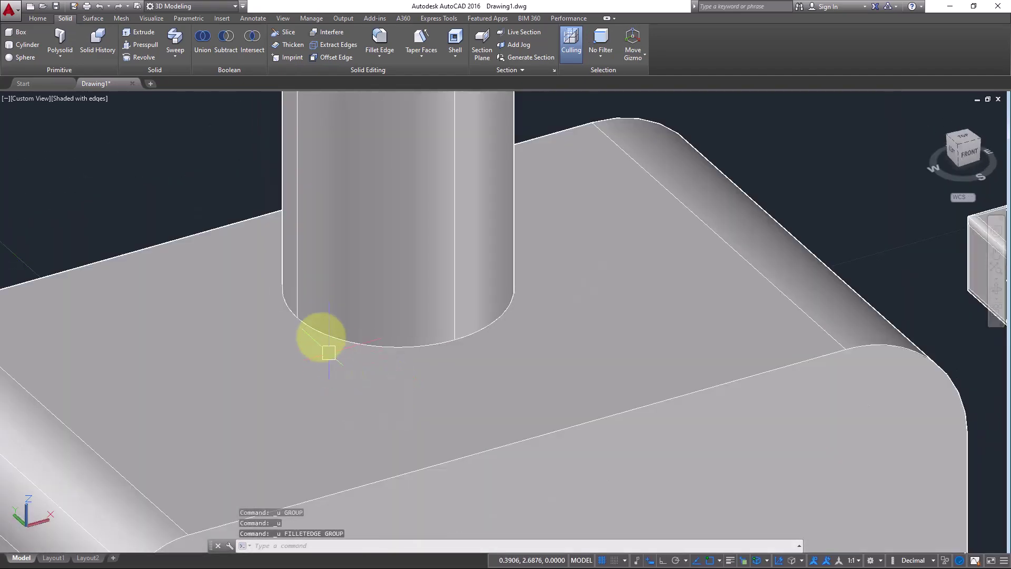
{"action": "key", "text": "ctrl+z"}
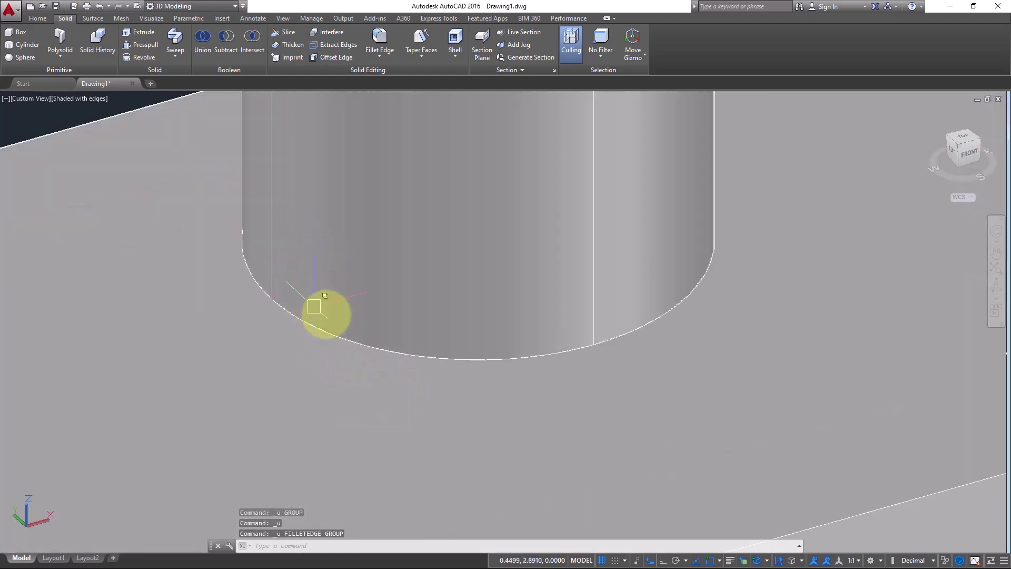
{"action": "scroll", "coordinate": [324, 311], "scroll_direction": "down", "scroll_amount": 3}
{"action": "left_click", "coordinate": [376, 228]}
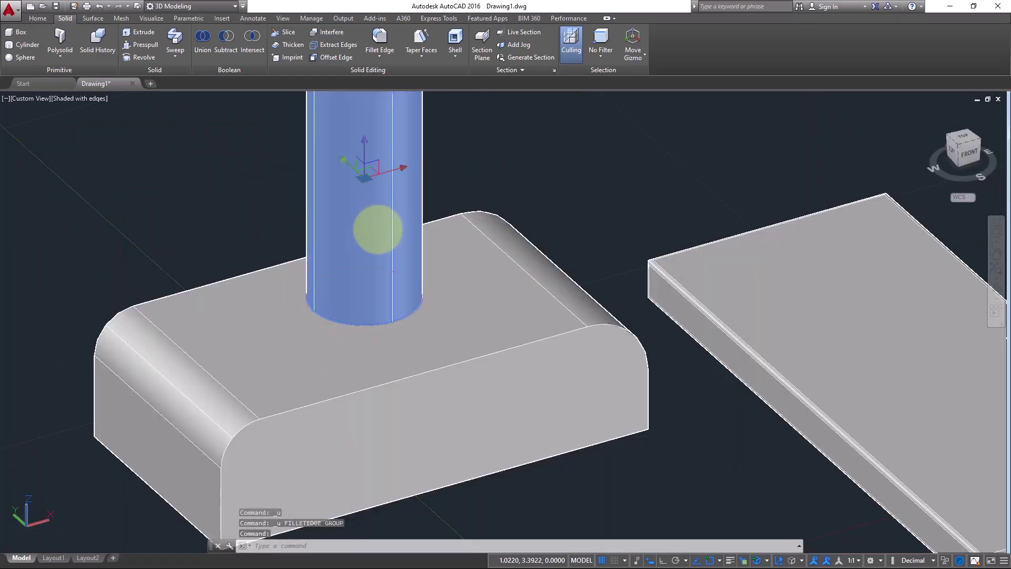
{"action": "key", "text": "Delete"}
Draw a smaller circle freehand near the middle of the rounded box's top face
{"action": "type", "text": "c"}
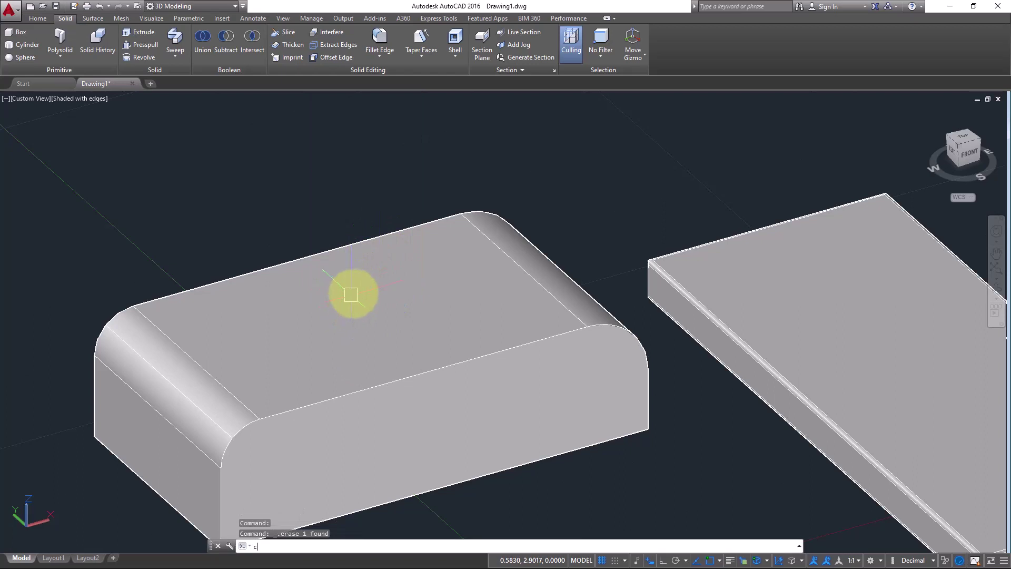
{"action": "key", "text": "Return"}
{"action": "left_click", "coordinate": [350, 286]}
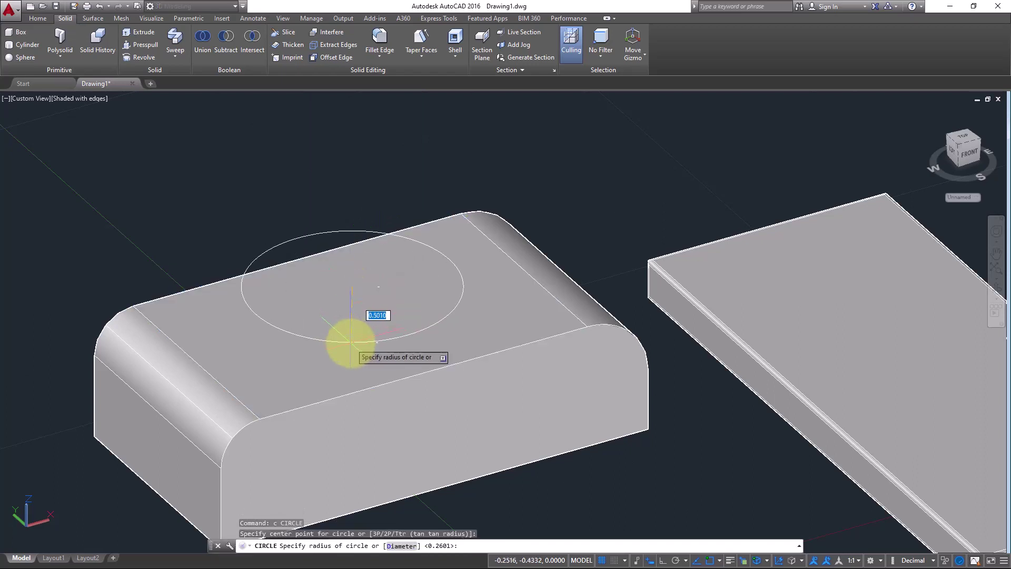
{"action": "left_click", "coordinate": [349, 305]}
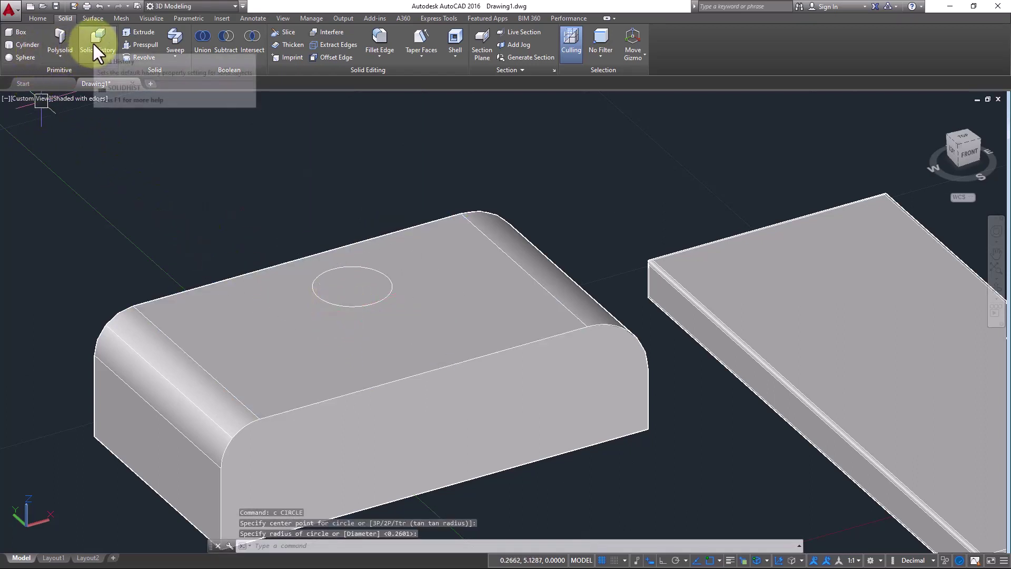
Presspull the area inside the circle upward freehand into a tall cylinder on the box
{"action": "left_click", "coordinate": [45, 20]}
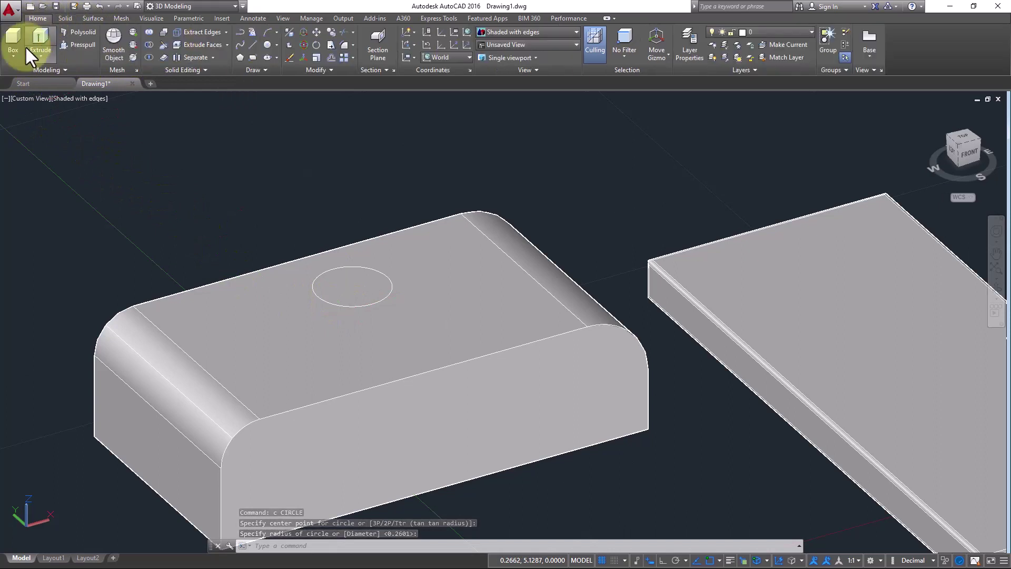
{"action": "left_click", "coordinate": [79, 45]}
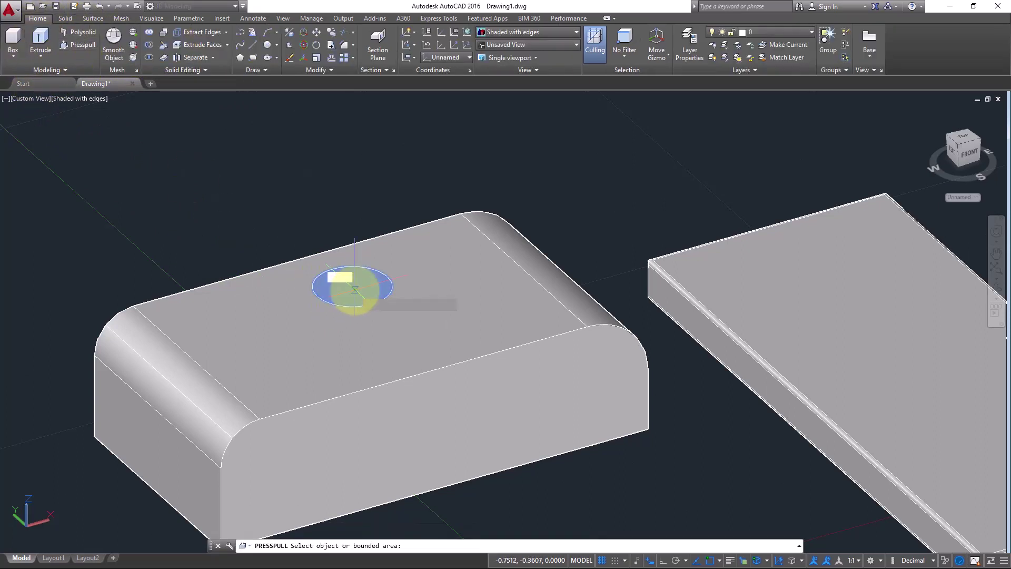
{"action": "left_click", "coordinate": [355, 289]}
{"action": "left_click", "coordinate": [351, 87]}
{"action": "scroll", "coordinate": [336, 314], "scroll_direction": "up", "scroll_amount": 8}
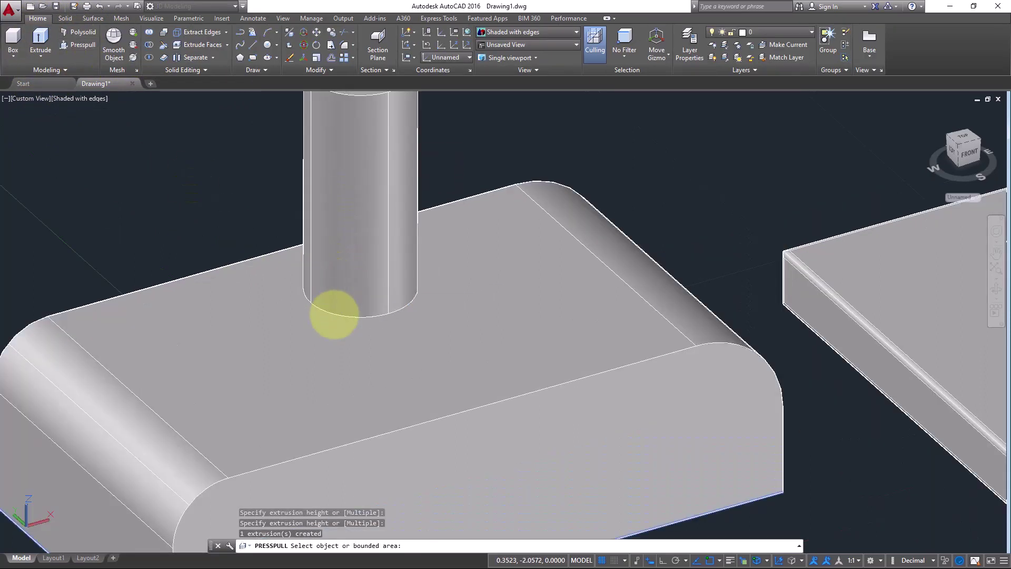
{"action": "key", "text": "Return"}
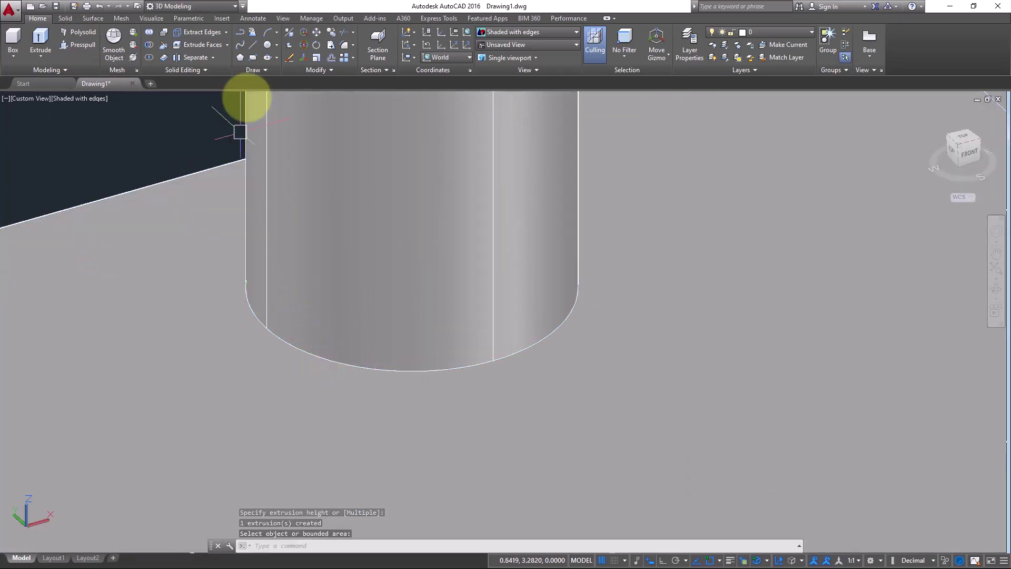
Fillet the circular edge where the presspulled cylinder meets the box's top face, keeping the current radius
{"action": "left_click", "coordinate": [65, 18]}
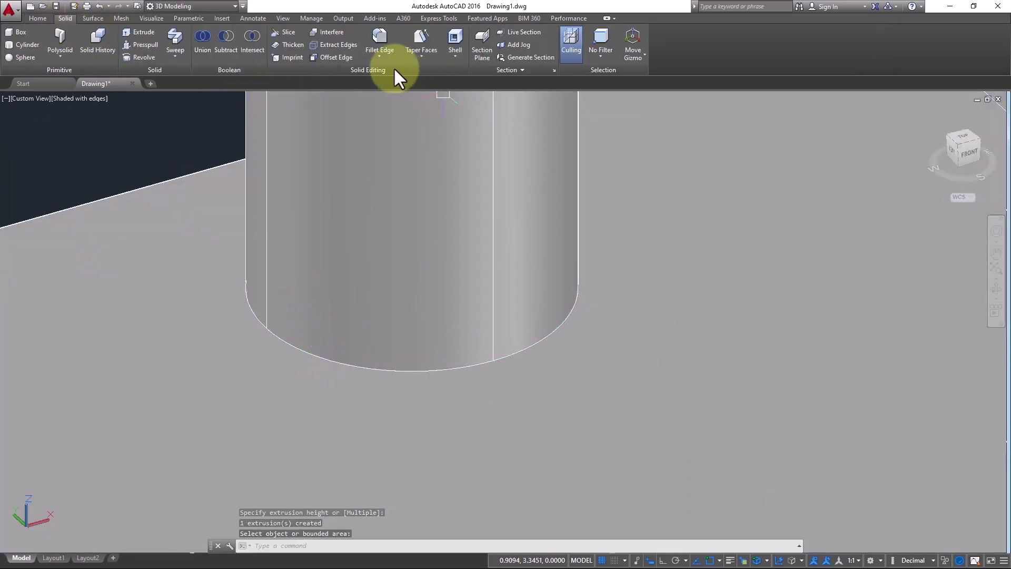
{"action": "left_click", "coordinate": [380, 45]}
{"action": "left_click", "coordinate": [330, 360]}
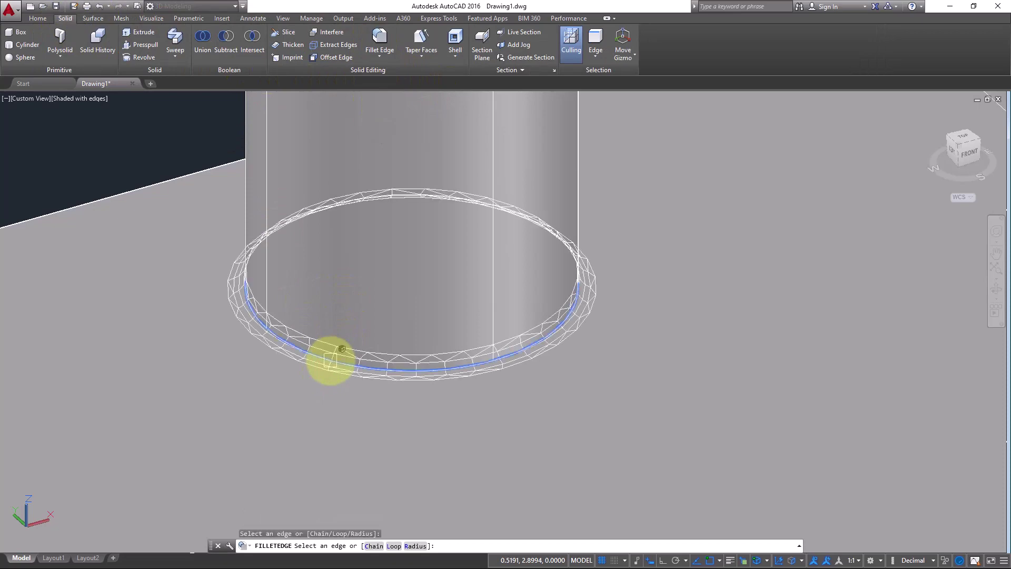
{"action": "key", "text": "Return"}
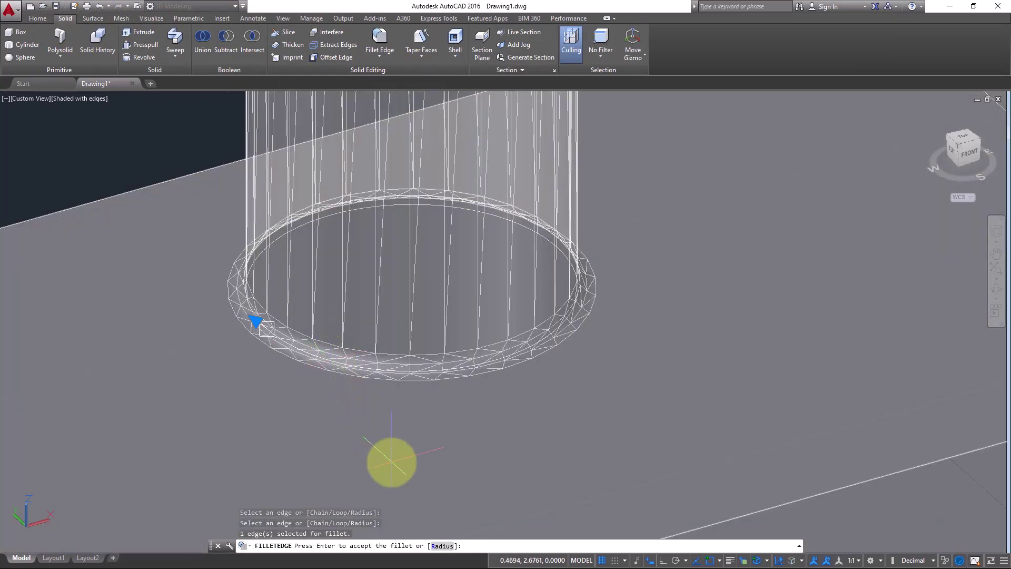
{"action": "key", "text": "Return"}
{"action": "scroll", "coordinate": [369, 405], "scroll_direction": "down", "scroll_amount": 5}
{"action": "scroll", "coordinate": [377, 410], "scroll_direction": "up", "scroll_amount": 4}
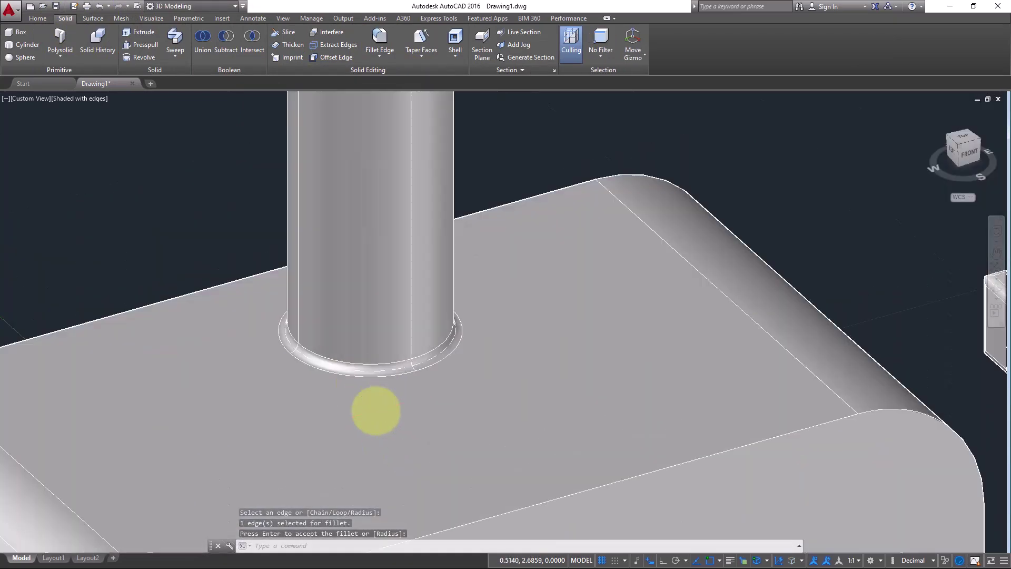
{"action": "scroll", "coordinate": [374, 414], "scroll_direction": "down", "scroll_amount": 8}
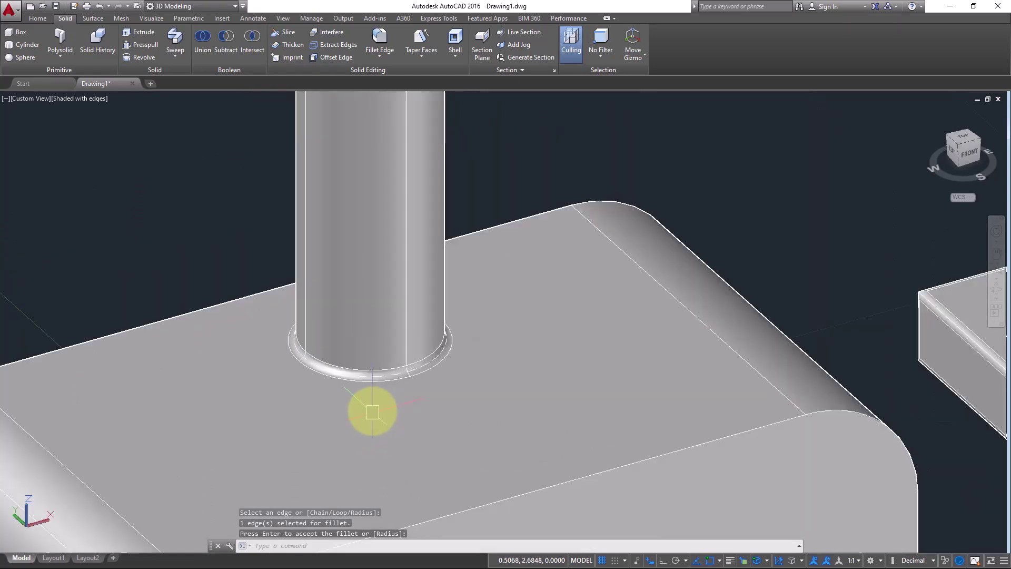
Draw a second, wider circle freehand on the box's top face, in front of the tall cylinder
{"action": "key", "text": "Return"}
{"action": "scroll", "coordinate": [365, 355], "scroll_direction": "down", "scroll_amount": 1}
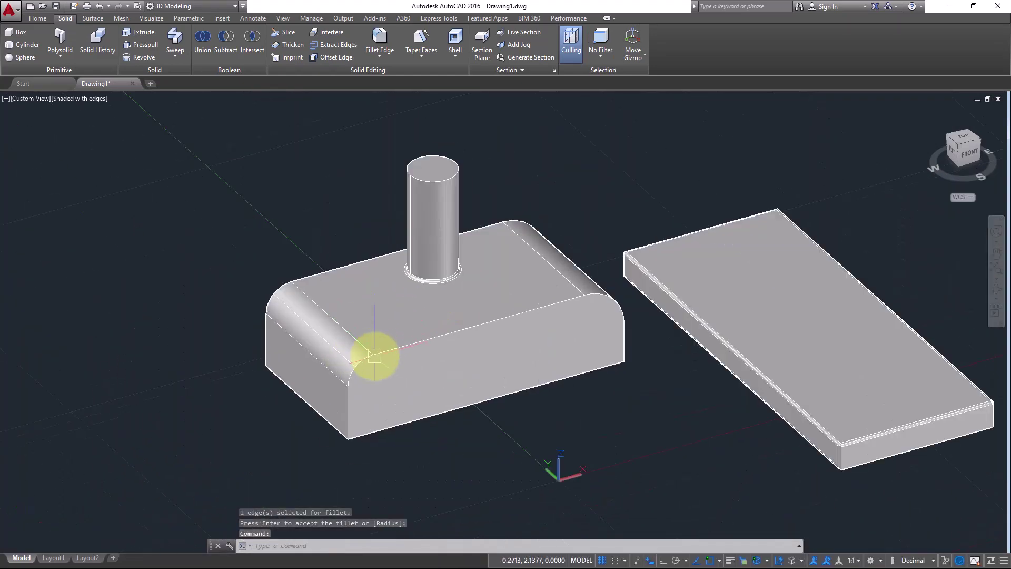
{"action": "scroll", "coordinate": [345, 337], "scroll_direction": "up", "scroll_amount": 2}
{"action": "scroll", "coordinate": [448, 310], "scroll_direction": "up", "scroll_amount": 4}
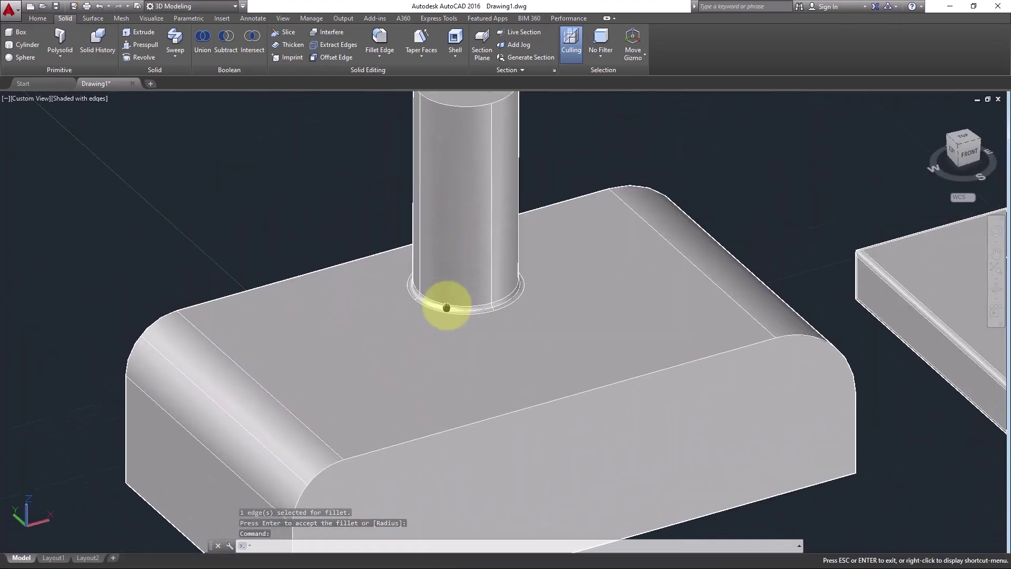
{"action": "scroll", "coordinate": [429, 327], "scroll_direction": "down", "scroll_amount": 1}
{"action": "scroll", "coordinate": [390, 402], "scroll_direction": "up", "scroll_amount": 3}
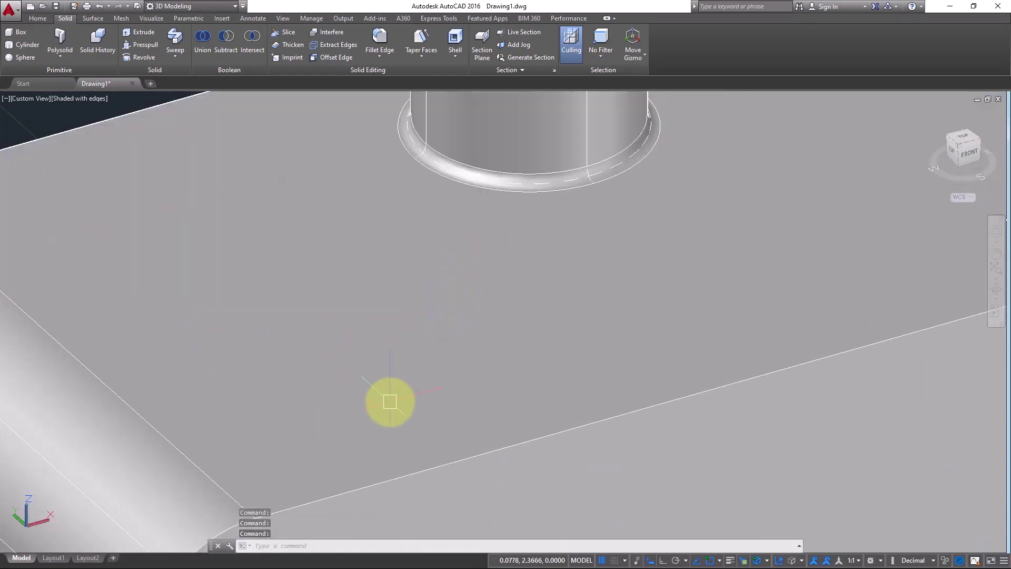
{"action": "type", "text": "c"}
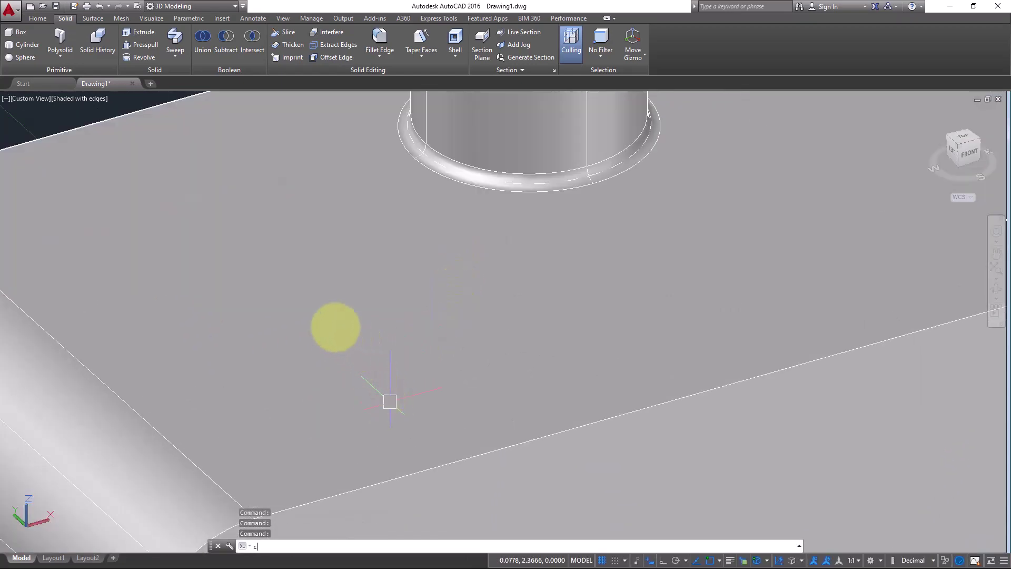
{"action": "key", "text": "Return"}
{"action": "left_click", "coordinate": [325, 312]}
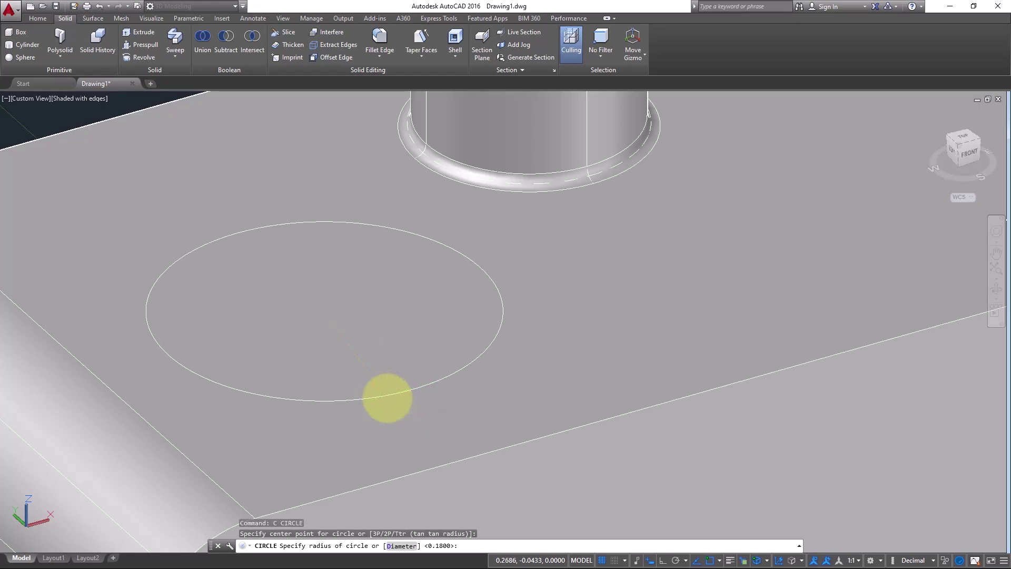
{"action": "left_click", "coordinate": [386, 397]}
Presspull the area inside the new circle upward freehand into a short, wide cylinder on the box
{"action": "left_click", "coordinate": [145, 46]}
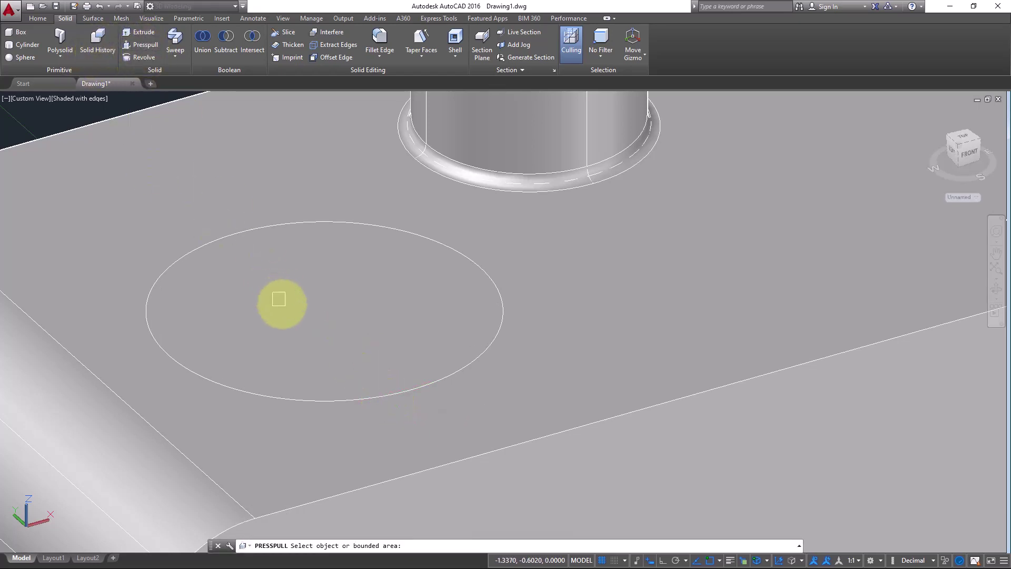
{"action": "left_click", "coordinate": [278, 292]}
{"action": "left_click", "coordinate": [298, 138]}
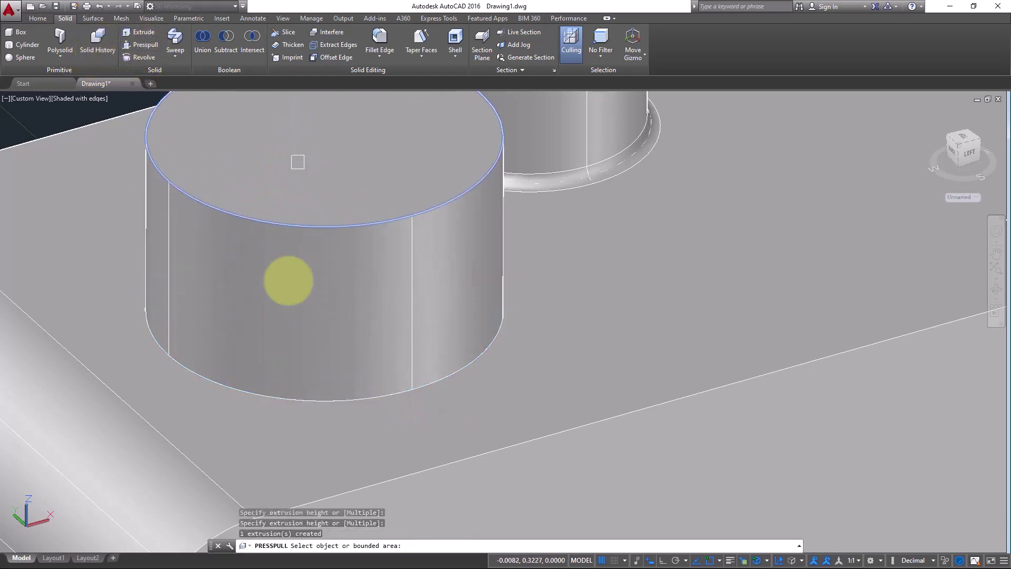
{"action": "key", "text": "Return"}
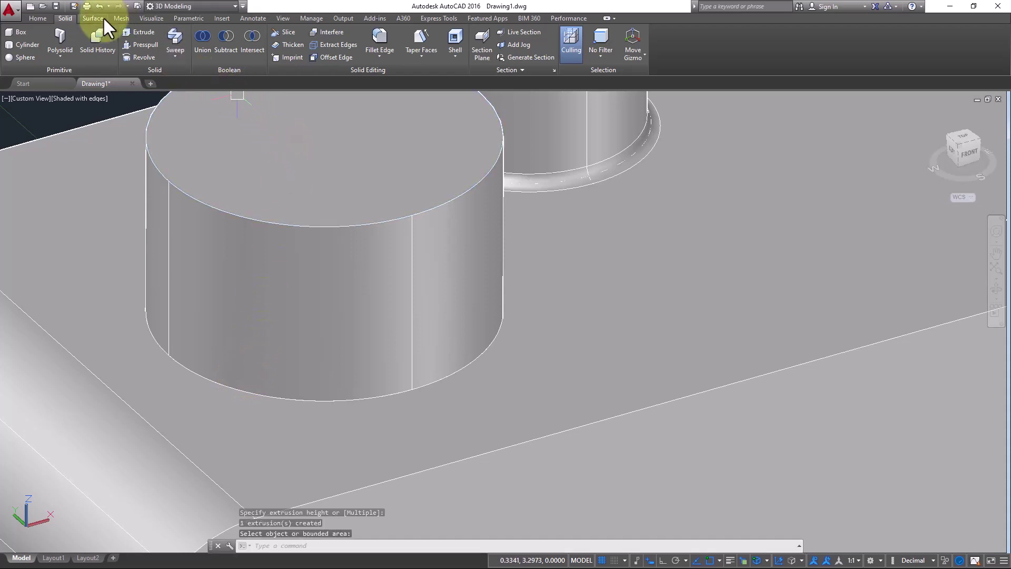
Fillet the circular edge where the short cylinder meets the box's top face, enlarging the radius freehand into a wide blend
{"action": "left_click", "coordinate": [379, 41]}
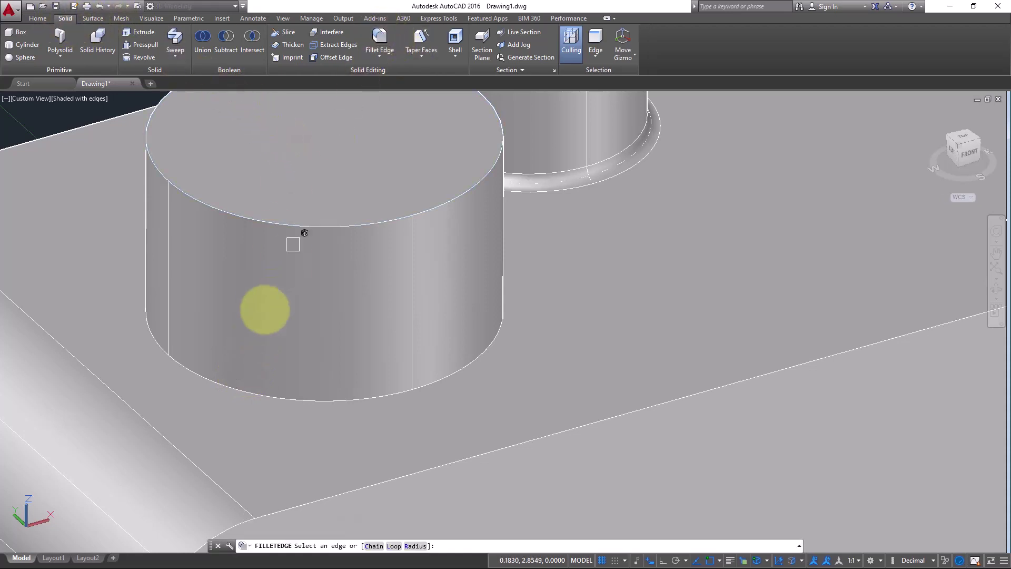
{"action": "left_click", "coordinate": [298, 399]}
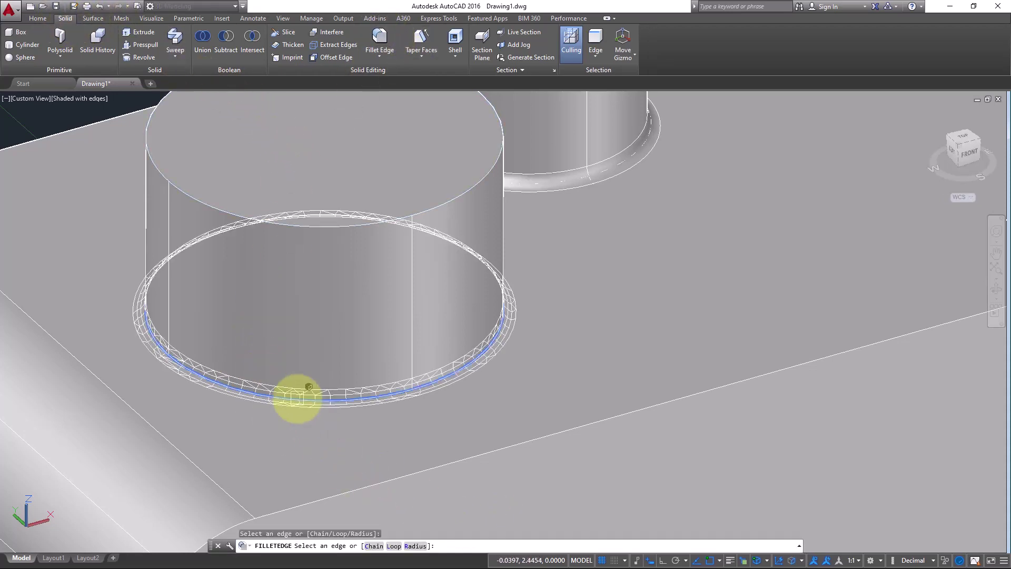
{"action": "key", "text": "Return"}
{"action": "left_click", "coordinate": [480, 267]}
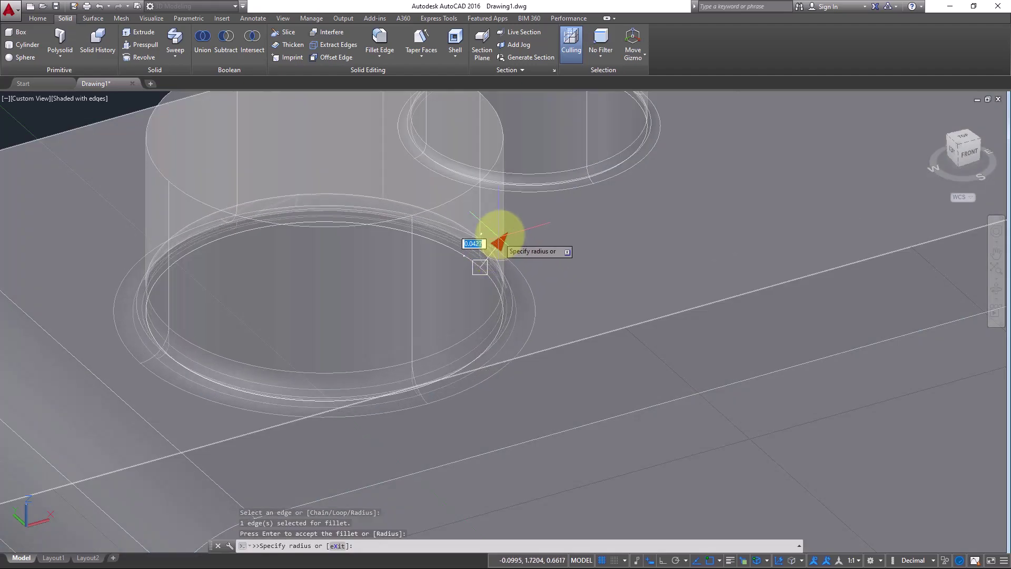
{"action": "left_click", "coordinate": [518, 215]}
{"action": "key", "text": "Return"}
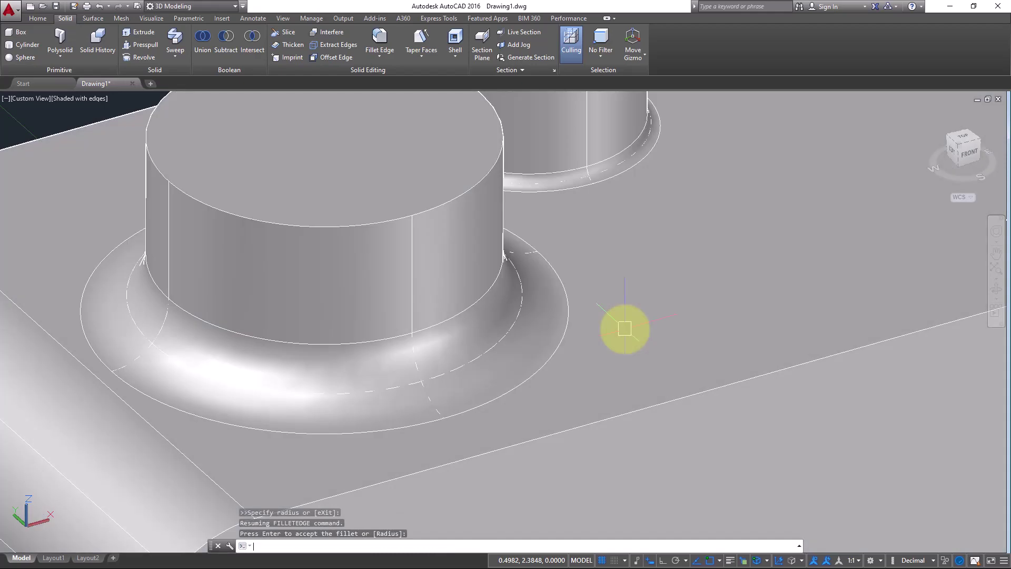
Examine the fillets at the bases of both cylinders from several distances and angles
{"action": "scroll", "coordinate": [515, 344], "scroll_direction": "down", "scroll_amount": 5}
{"action": "mouse_move", "coordinate": [510, 353]}
{"action": "middle_mouse_down", "text": "shift"}
{"action": "mouse_move", "coordinate": [446, 368]}
{"action": "mouse_move", "coordinate": [479, 375]}
{"action": "mouse_move", "coordinate": [361, 355]}
{"action": "middle_mouse_up", "text": "shift"}
{"action": "scroll", "coordinate": [464, 349], "scroll_direction": "up", "scroll_amount": 8}
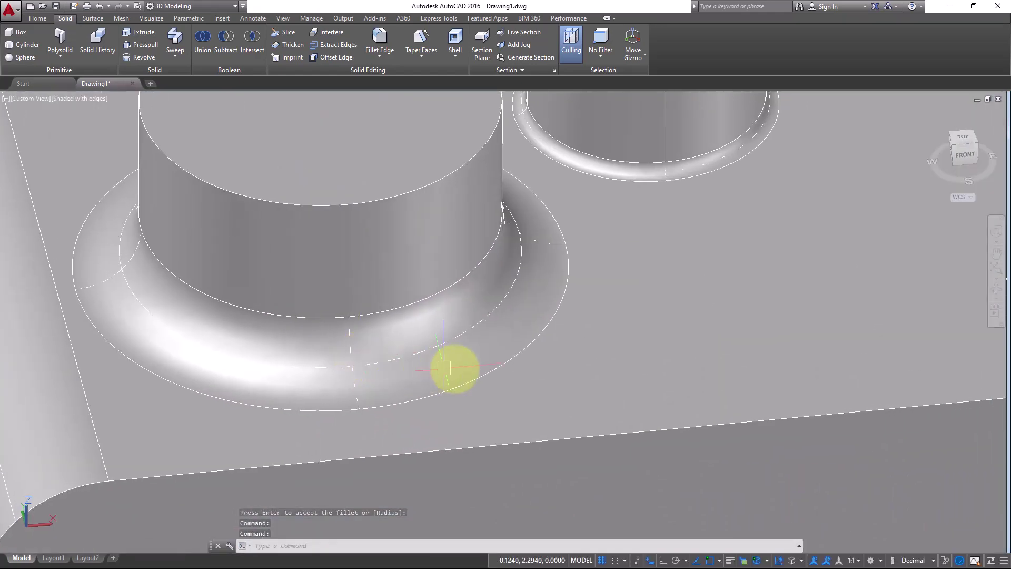
{"action": "scroll", "coordinate": [536, 354], "scroll_direction": "down", "scroll_amount": 4}
{"action": "scroll", "coordinate": [465, 377], "scroll_direction": "up", "scroll_amount": 3}
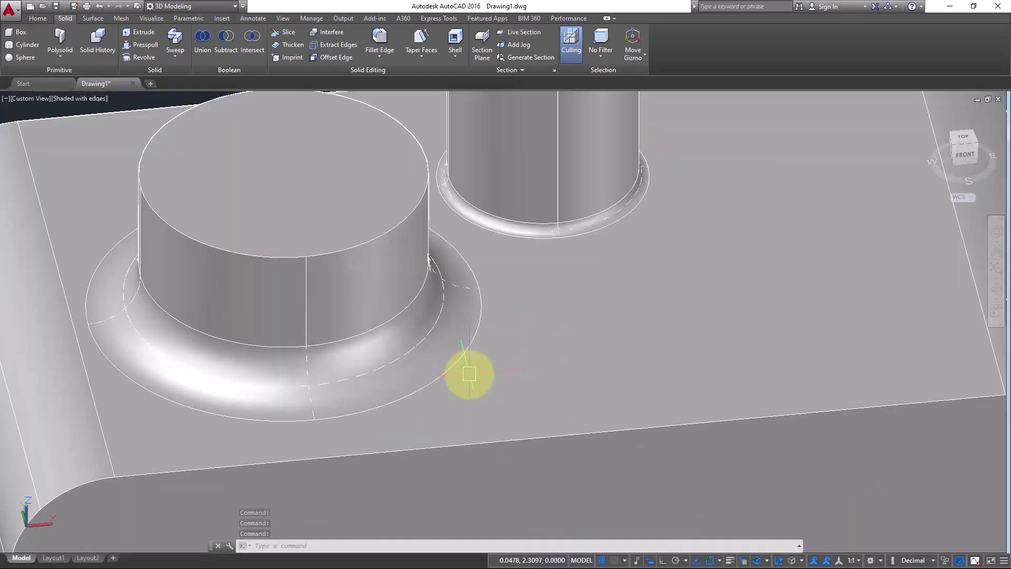
{"action": "scroll", "coordinate": [603, 283], "scroll_direction": "down", "scroll_amount": 3}
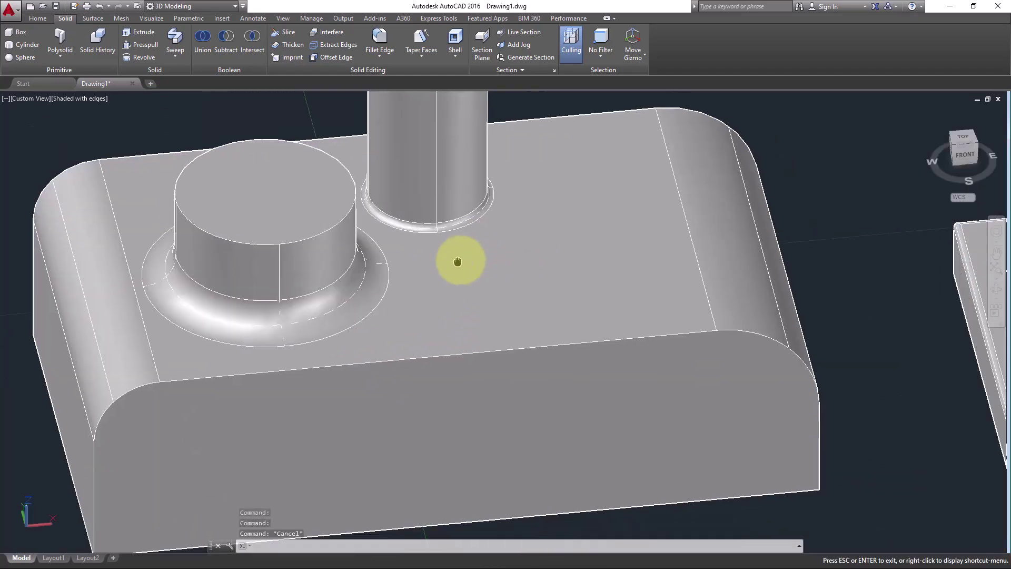
{"action": "middle_click_drag", "start_coordinate": [458, 260], "coordinate": [786, 356], "text": "shift"}
{"action": "scroll", "coordinate": [742, 339], "scroll_direction": "down", "scroll_amount": 2}
{"action": "scroll", "coordinate": [742, 338], "scroll_direction": "down", "scroll_amount": 2}
{"action": "scroll", "coordinate": [544, 327], "scroll_direction": "down", "scroll_amount": 2}
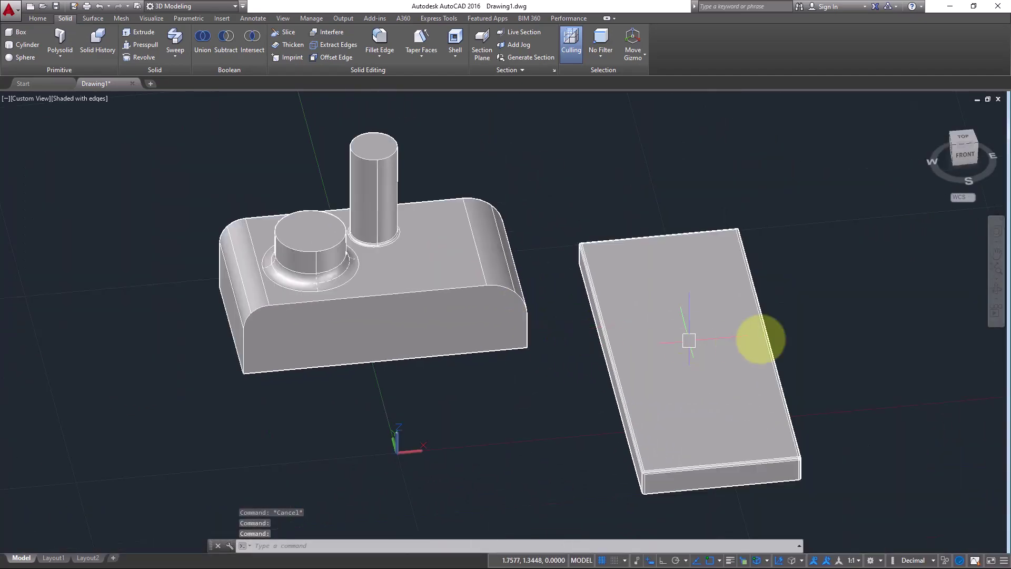
Erase both solids and all remaining objects from the model
{"action": "left_click", "coordinate": [859, 311]}
{"action": "left_click", "coordinate": [300, 184]}
{"action": "key", "text": "Delete"}
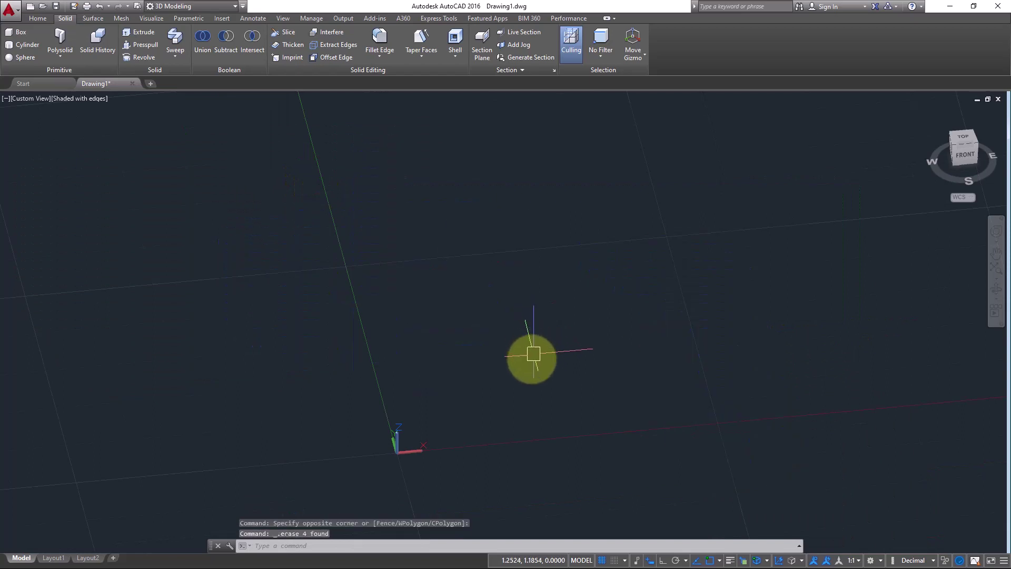
{"action": "middle_click_drag", "start_coordinate": [437, 261], "coordinate": [477, 237], "text": "shift"}
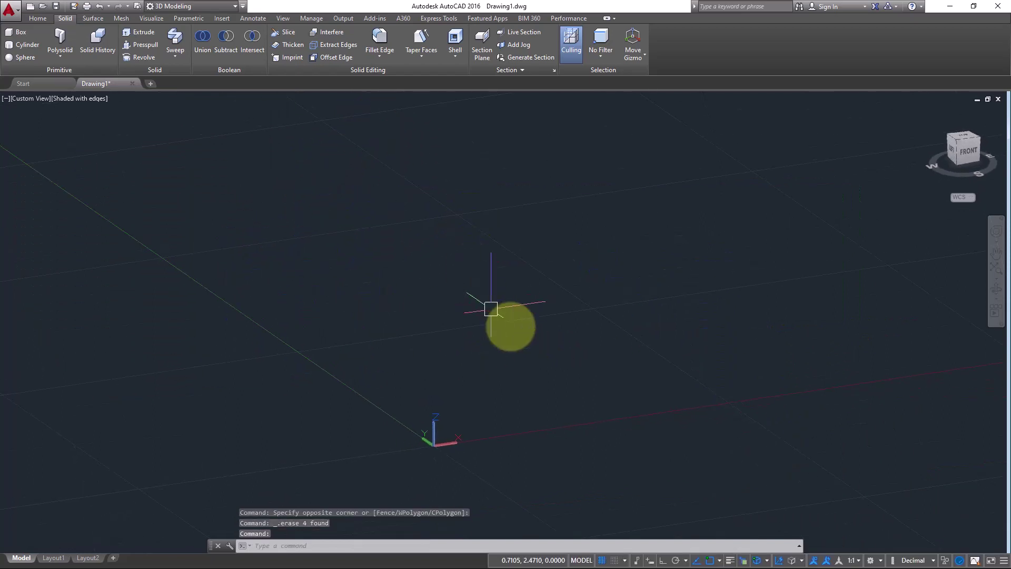
{"action": "middle_click_drag", "start_coordinate": [489, 305], "coordinate": [400, 358], "text": "shift"}
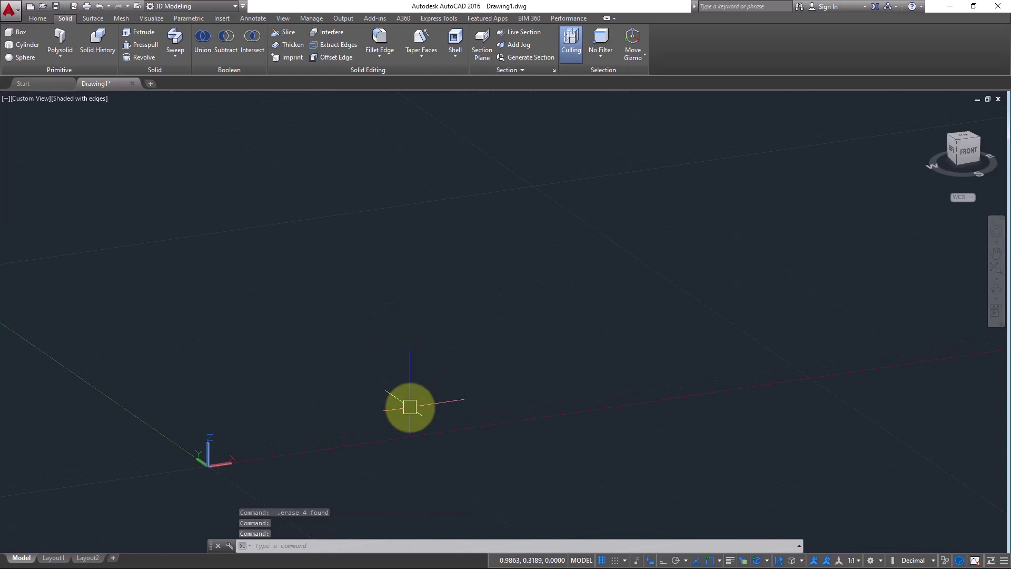
{"action": "left_click", "coordinate": [376, 54]}
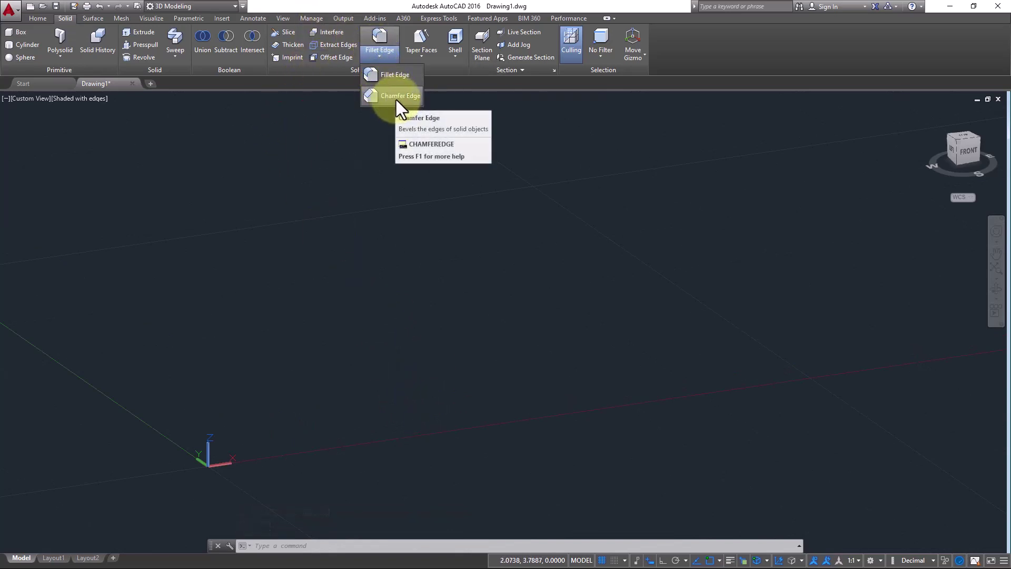
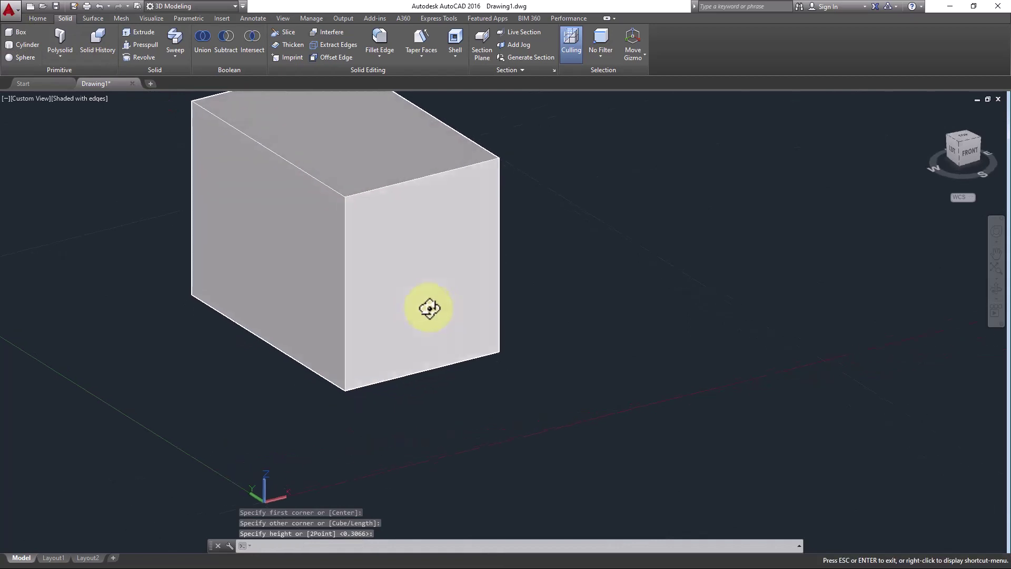
Try to chamfer the box's upper front edge with Distance1 of 1 and Distance2 of 2
{"action": "scroll", "coordinate": [398, 310], "scroll_direction": "up", "scroll_amount": 5}
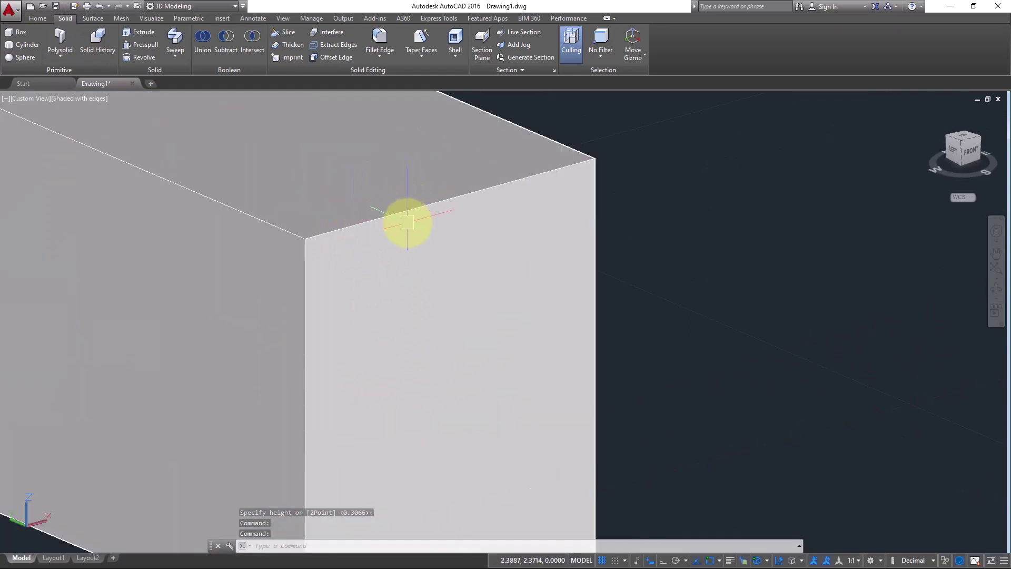
{"action": "left_click", "coordinate": [380, 55]}
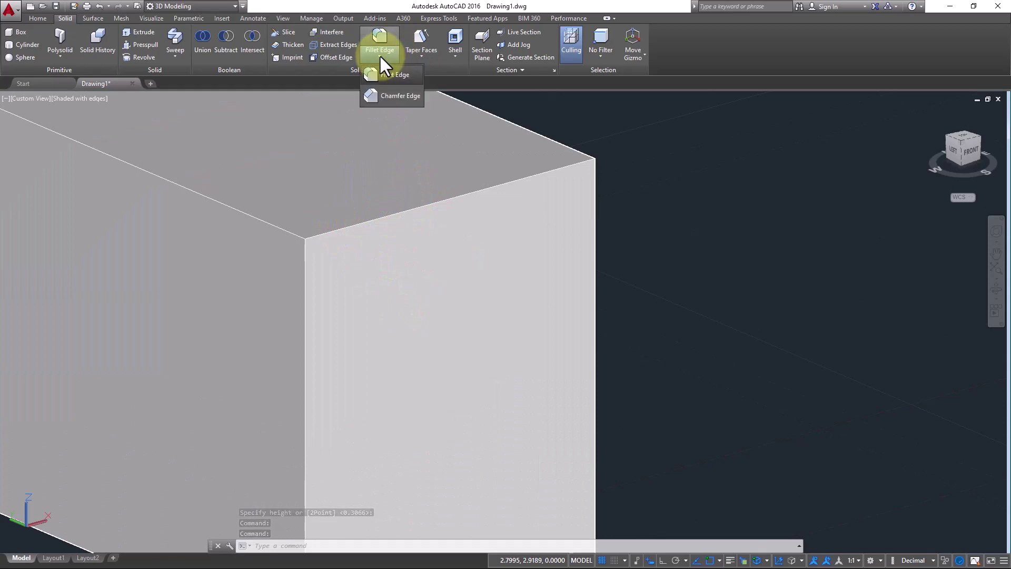
{"action": "left_click", "coordinate": [390, 95]}
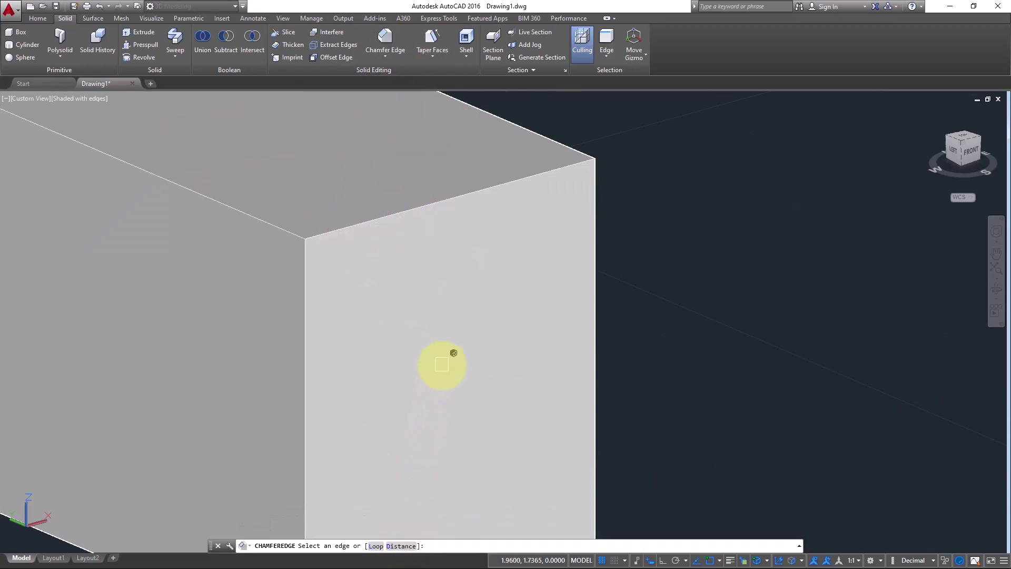
{"action": "left_click", "coordinate": [403, 547]}
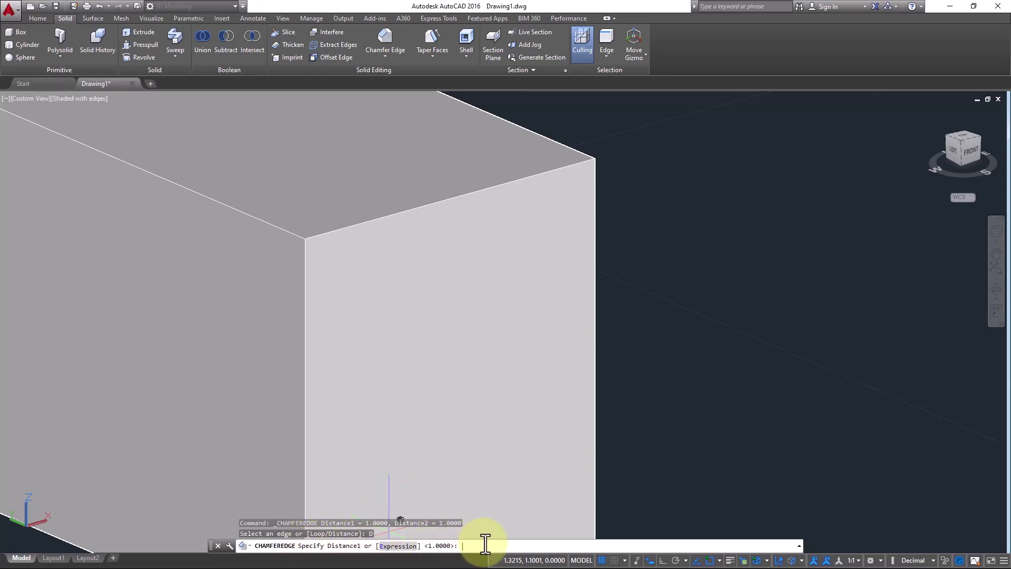
{"action": "key", "text": "Return"}
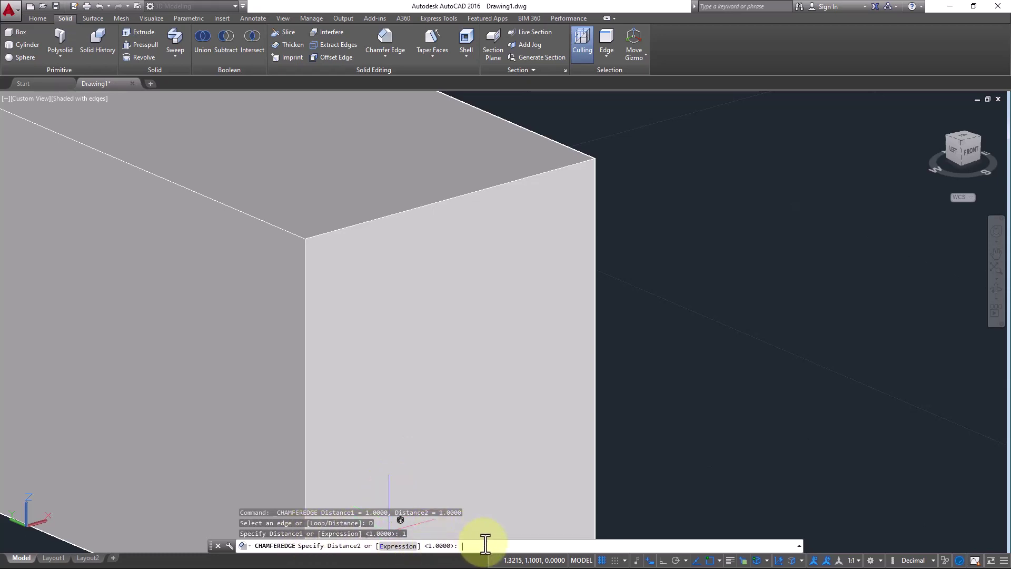
{"action": "type", "text": "2"}
{"action": "key", "text": "Return"}
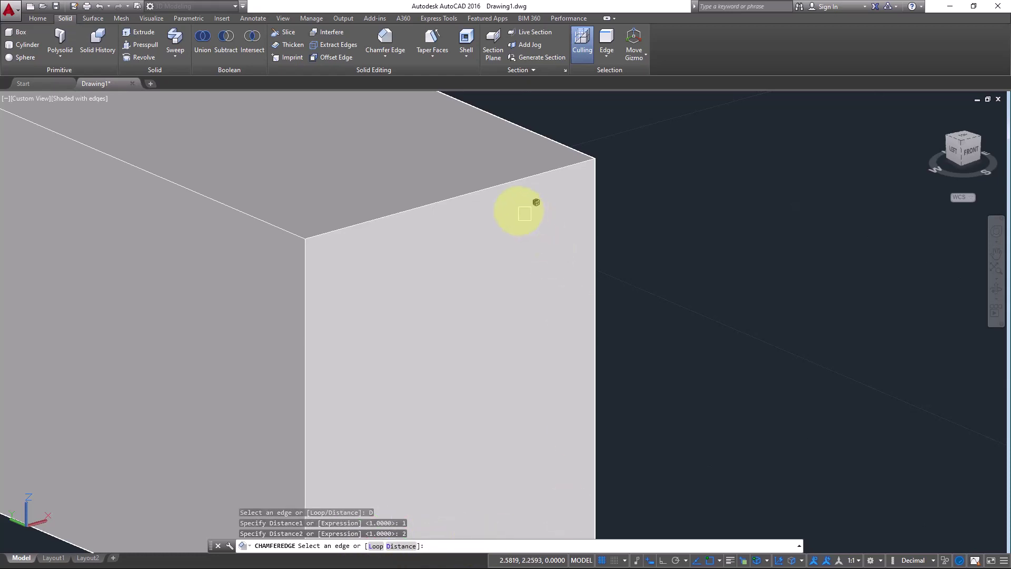
{"action": "left_click", "coordinate": [438, 203]}
{"action": "scroll", "coordinate": [438, 202], "scroll_direction": "down", "scroll_amount": 5}
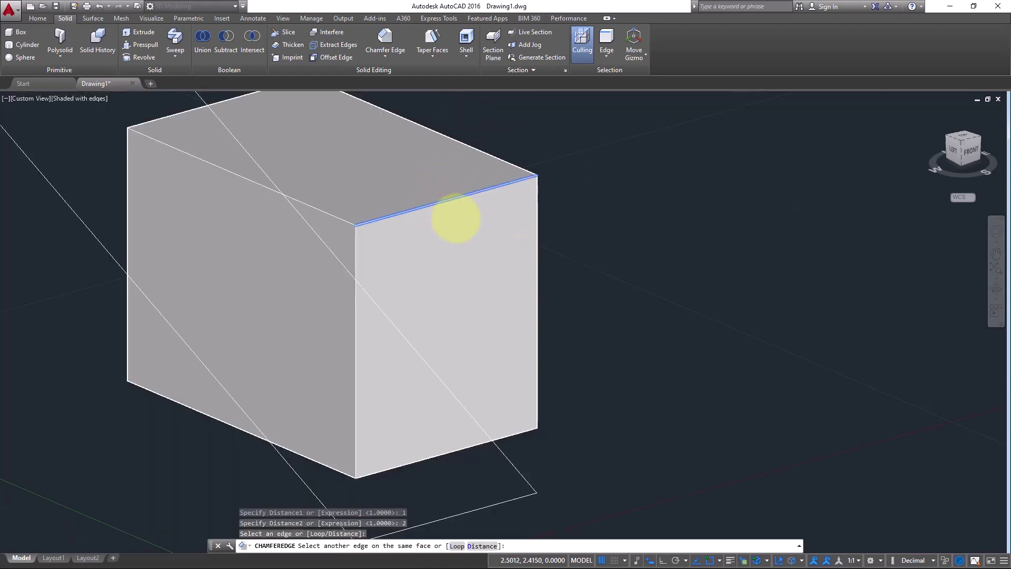
{"action": "scroll", "coordinate": [354, 219], "scroll_direction": "up", "scroll_amount": 4}
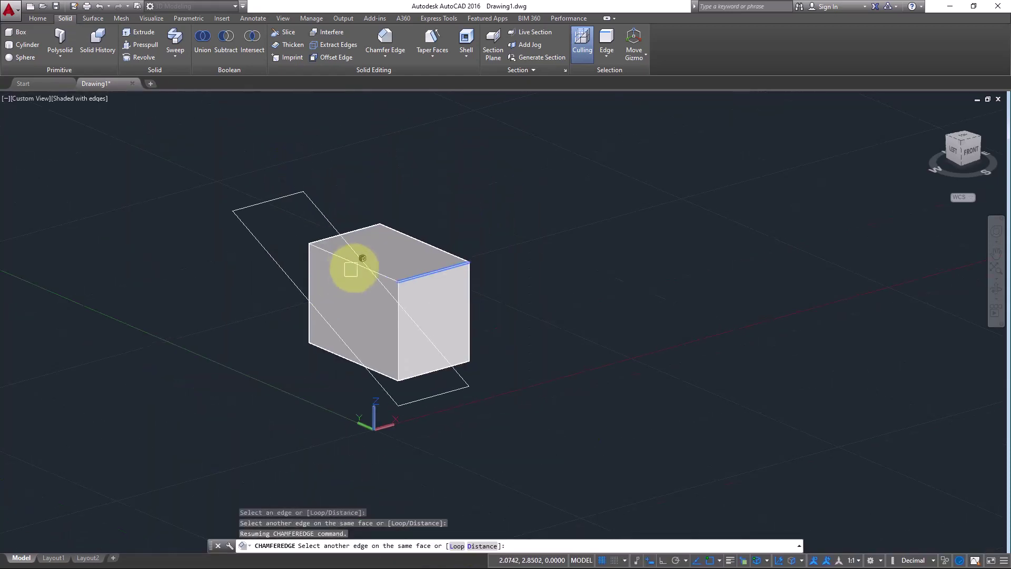
{"action": "key", "text": "Escape"}
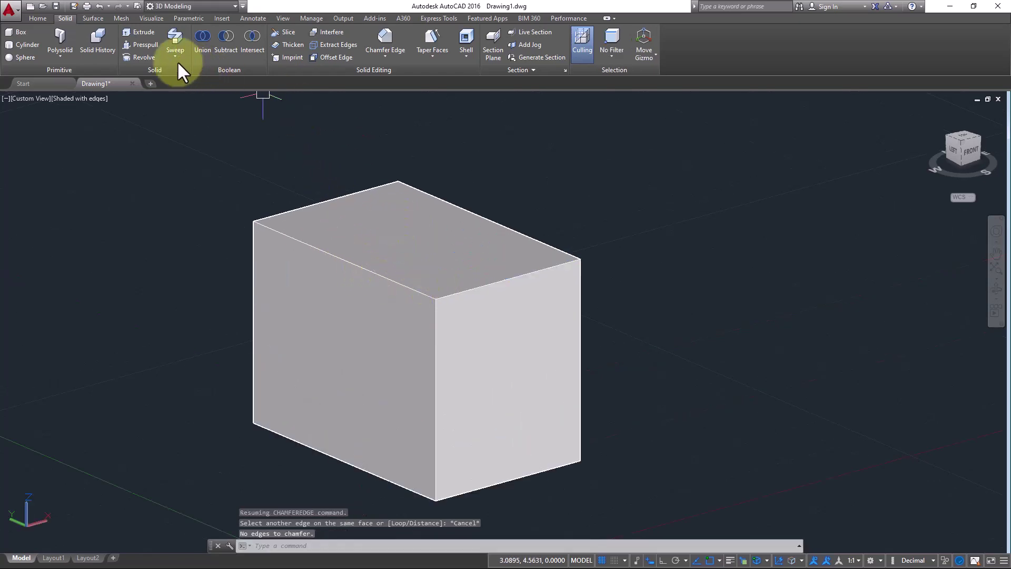
{"action": "left_click", "coordinate": [379, 37]}
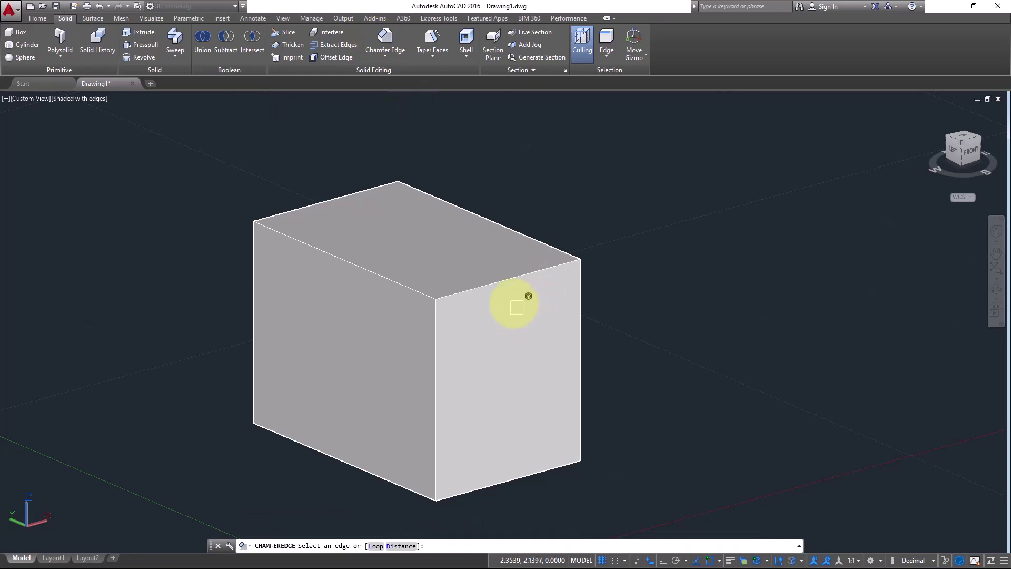
{"action": "left_click", "coordinate": [508, 279]}
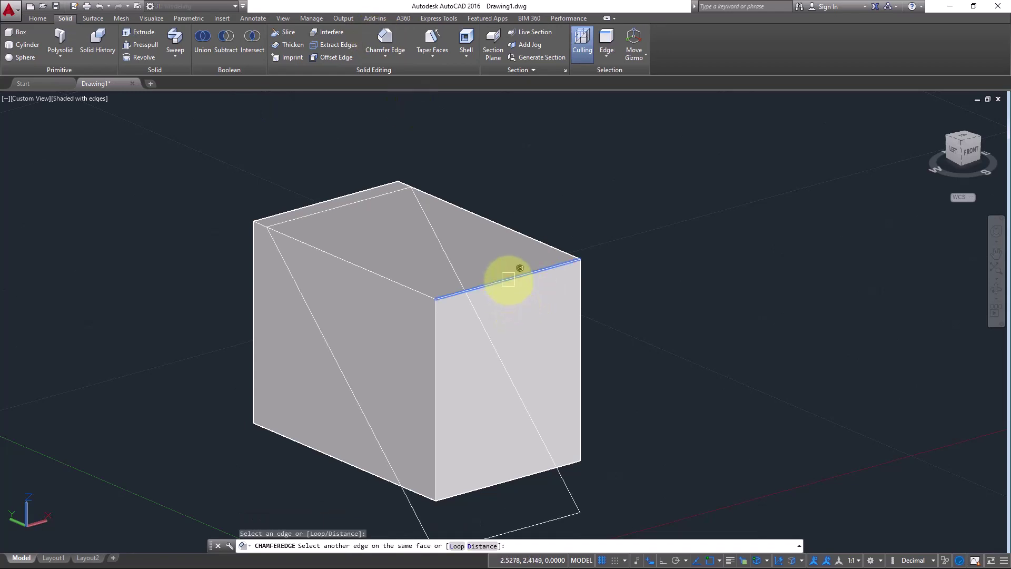
{"action": "key", "text": "Escape"}
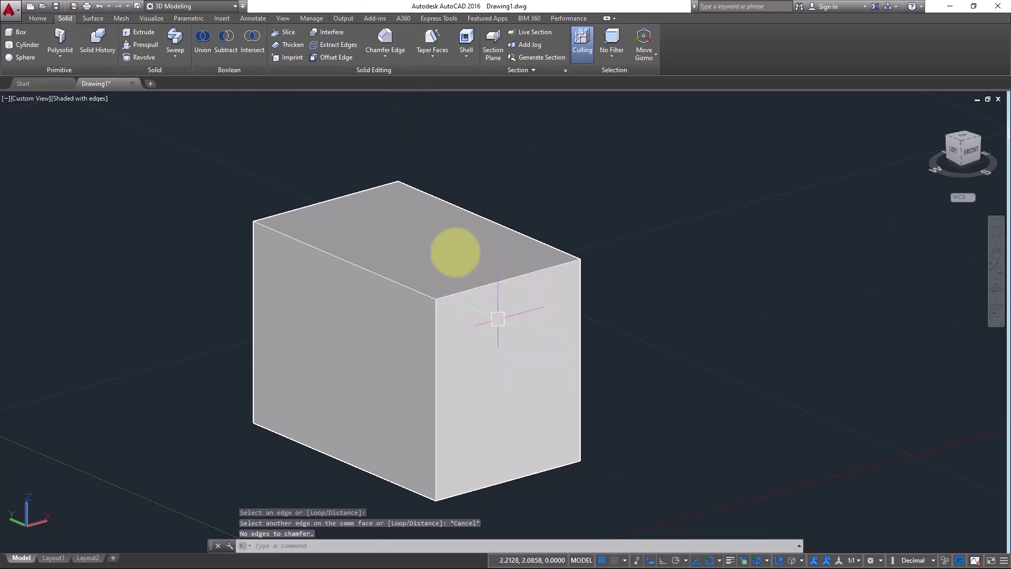
Chamfer the box's upper front edge with Distance1 of .1 and Distance2 of .2
{"action": "left_click", "coordinate": [383, 38]}
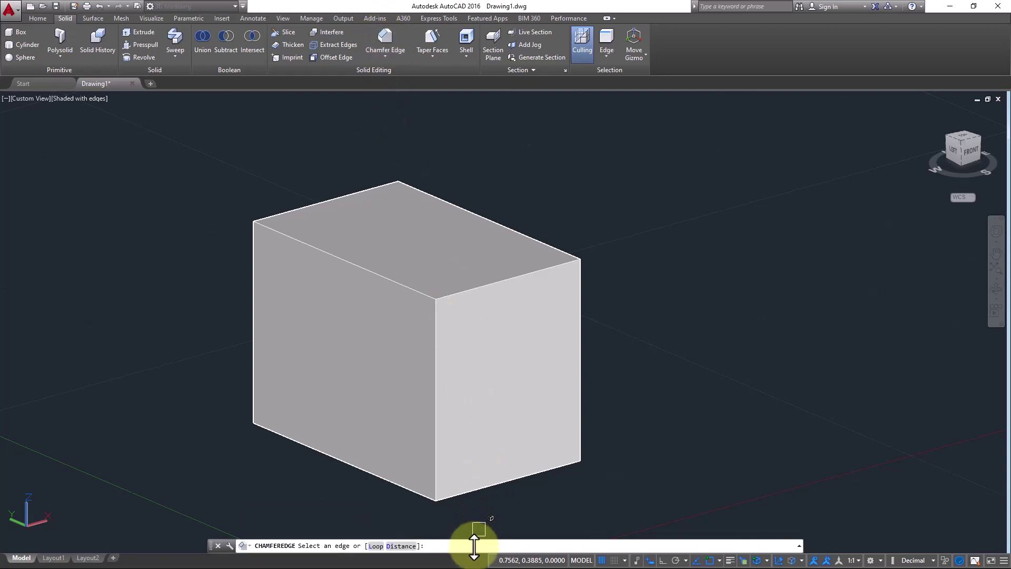
{"action": "left_click", "coordinate": [409, 546]}
{"action": "type", "text": ".1"}
{"action": "key", "text": "Return"}
{"action": "type", "text": ".2"}
{"action": "key", "text": "Return"}
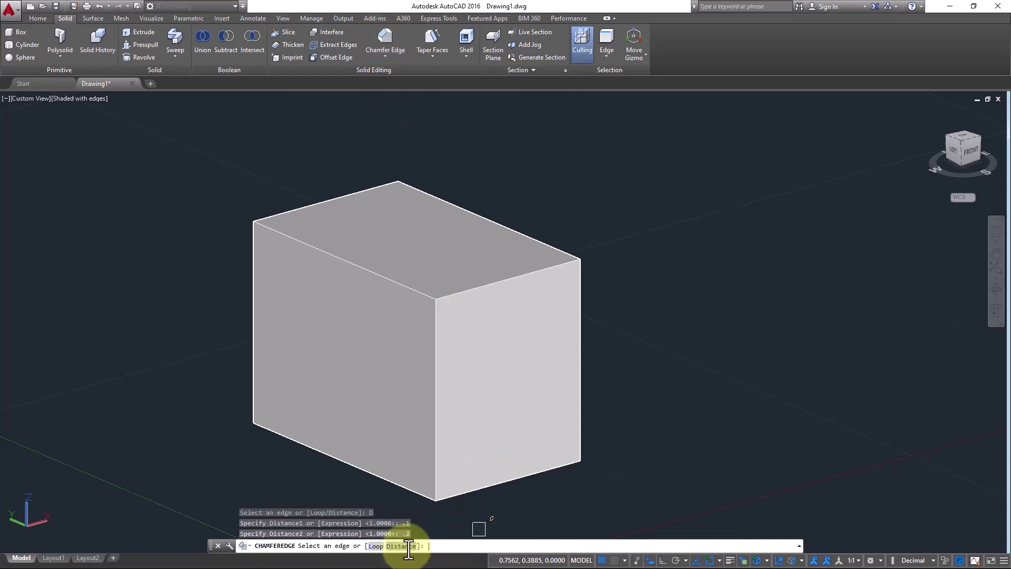
{"action": "left_click", "coordinate": [454, 298]}
{"action": "scroll", "coordinate": [455, 287], "scroll_direction": "up", "scroll_amount": 5}
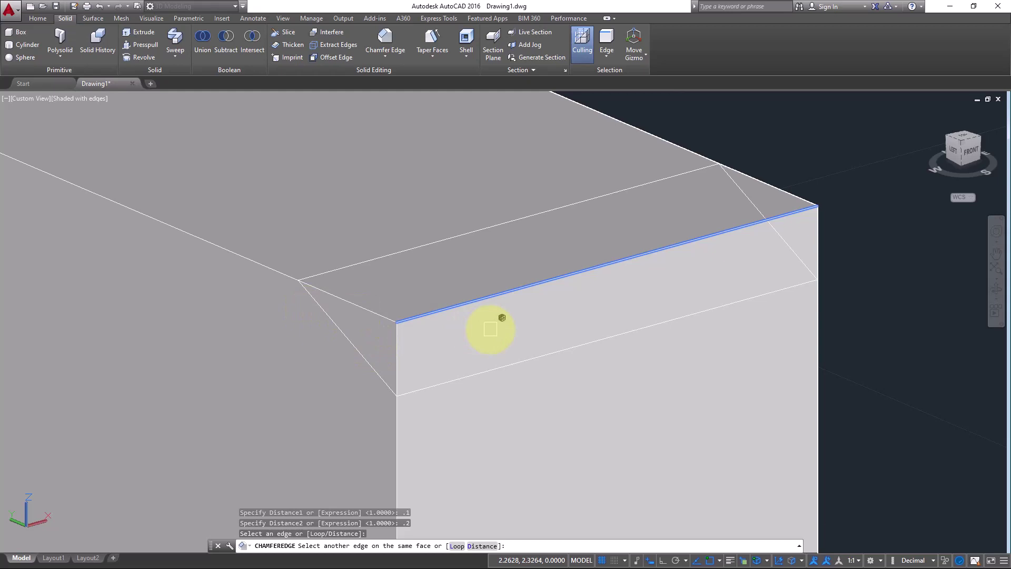
{"action": "left_click", "coordinate": [442, 304]}
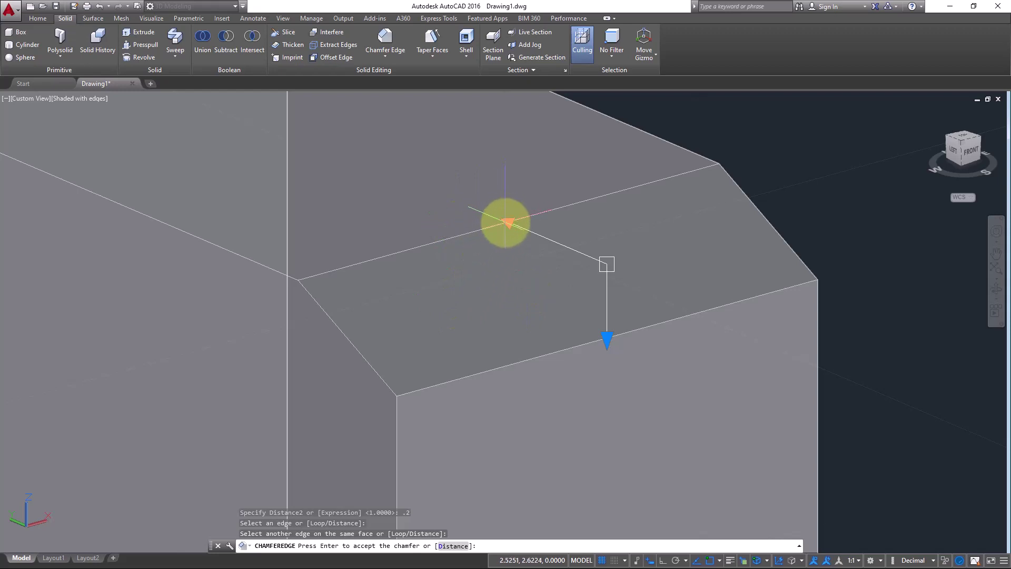
Set the chamfer's distances on both the top face and the front face to .5
{"action": "left_click", "coordinate": [508, 224]}
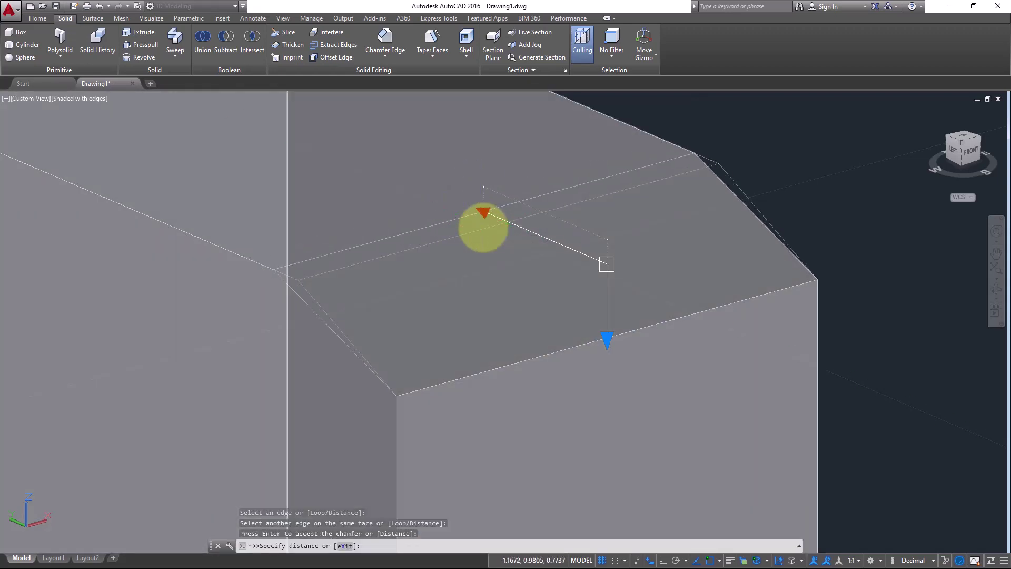
{"action": "key", "text": "Return"}
{"action": "left_click", "coordinate": [607, 340]}
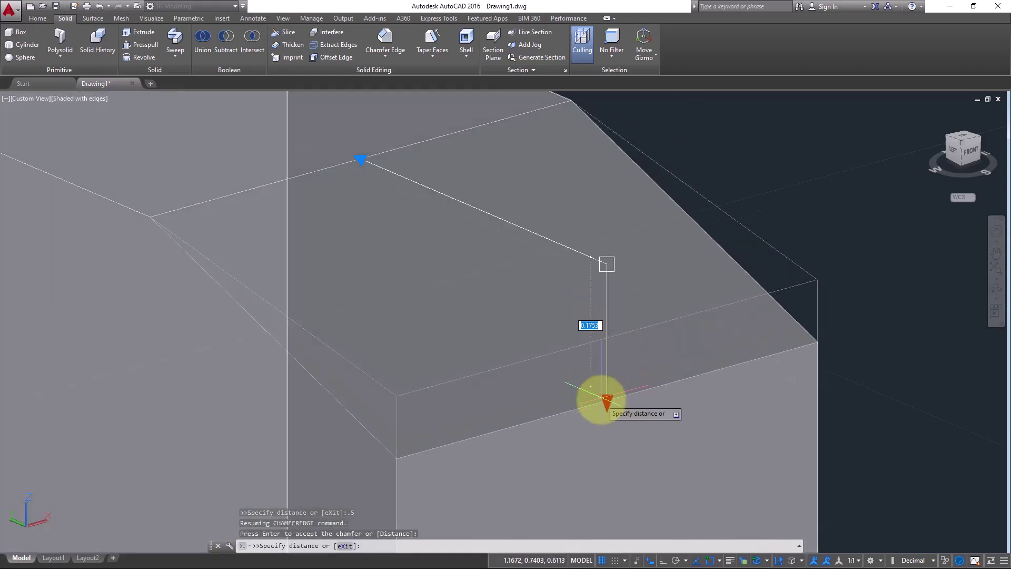
{"action": "type", "text": ".5"}
{"action": "key", "text": "Return"}
Shorten the chamfer distance on the top face freehand and accept the chamfer
{"action": "scroll", "coordinate": [600, 400], "scroll_direction": "down", "scroll_amount": 2}
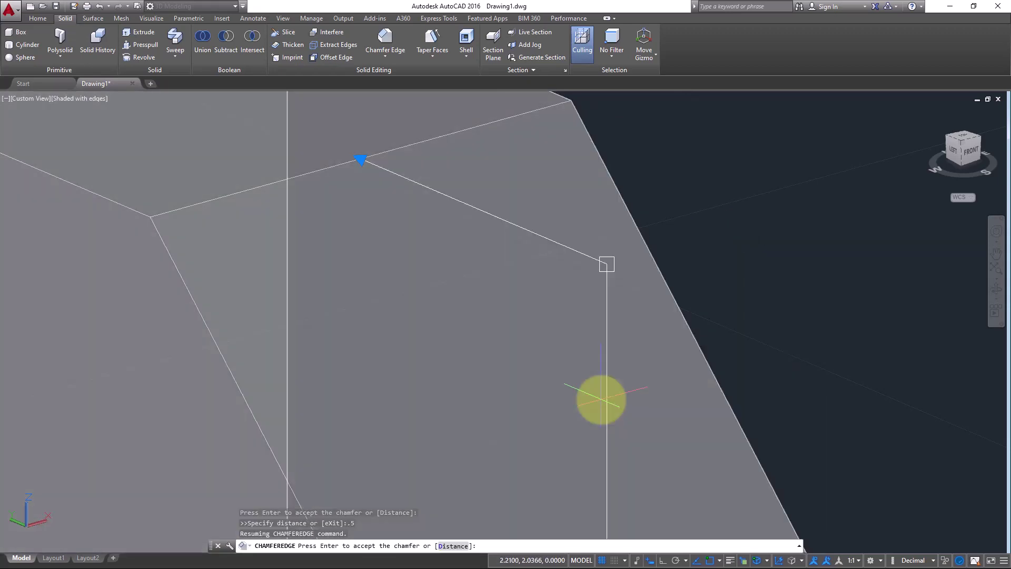
{"action": "scroll", "coordinate": [599, 390], "scroll_direction": "down", "scroll_amount": 4}
{"action": "middle_click_drag", "start_coordinate": [598, 386], "coordinate": [591, 300]}
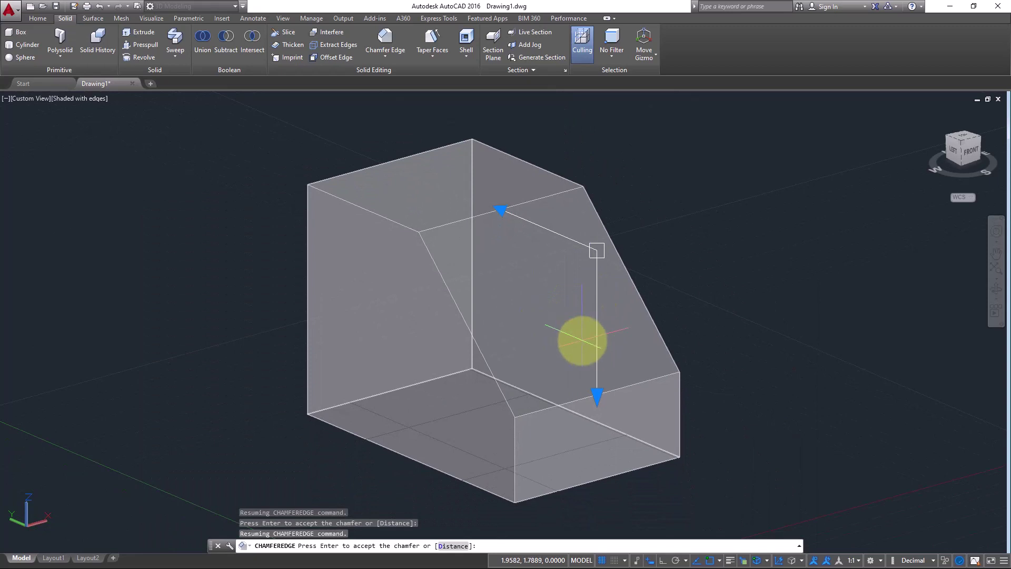
{"action": "left_click", "coordinate": [501, 210]}
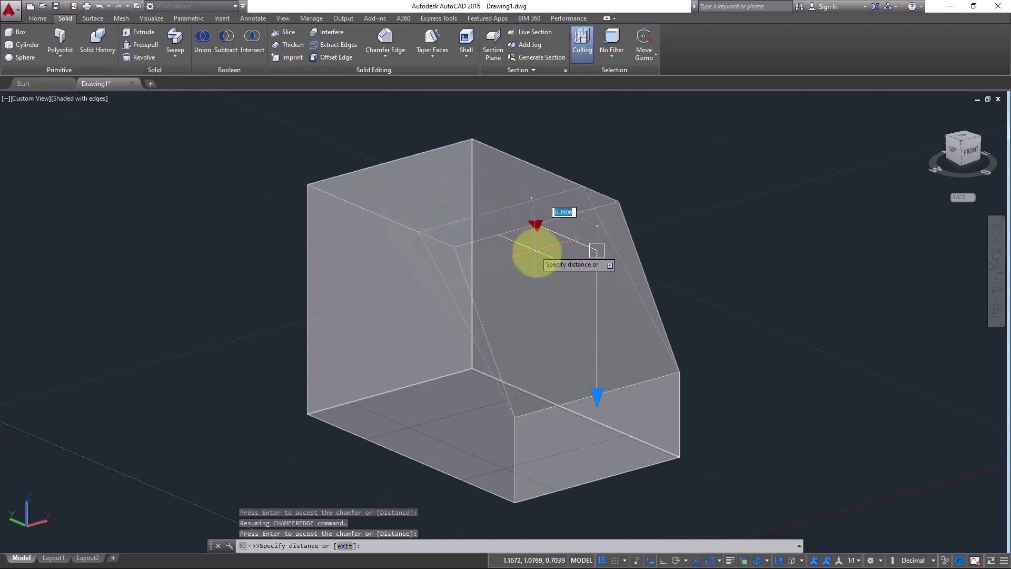
{"action": "left_click", "coordinate": [541, 258]}
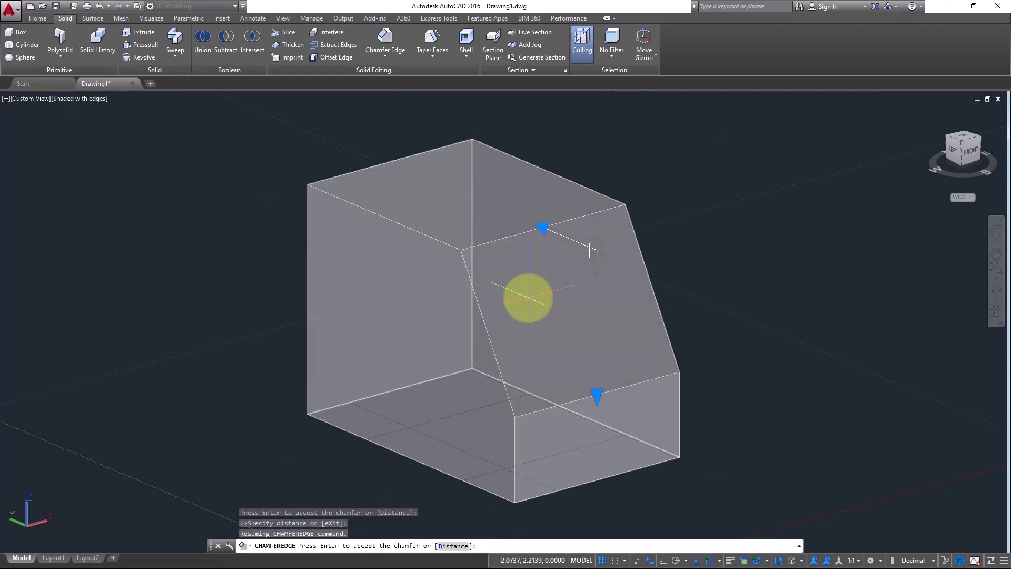
{"action": "key", "text": "Return"}
Fillet the edge between the box's top face and the chamfered slope with the default radius
{"action": "middle_click_drag", "start_coordinate": [564, 307], "coordinate": [529, 305]}
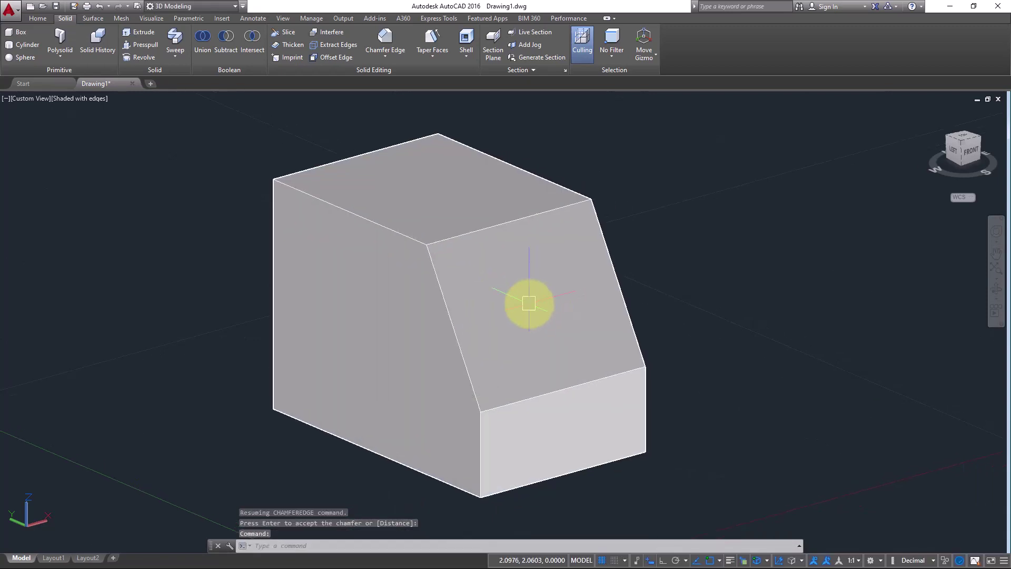
{"action": "middle_click_drag", "start_coordinate": [418, 260], "coordinate": [446, 300]}
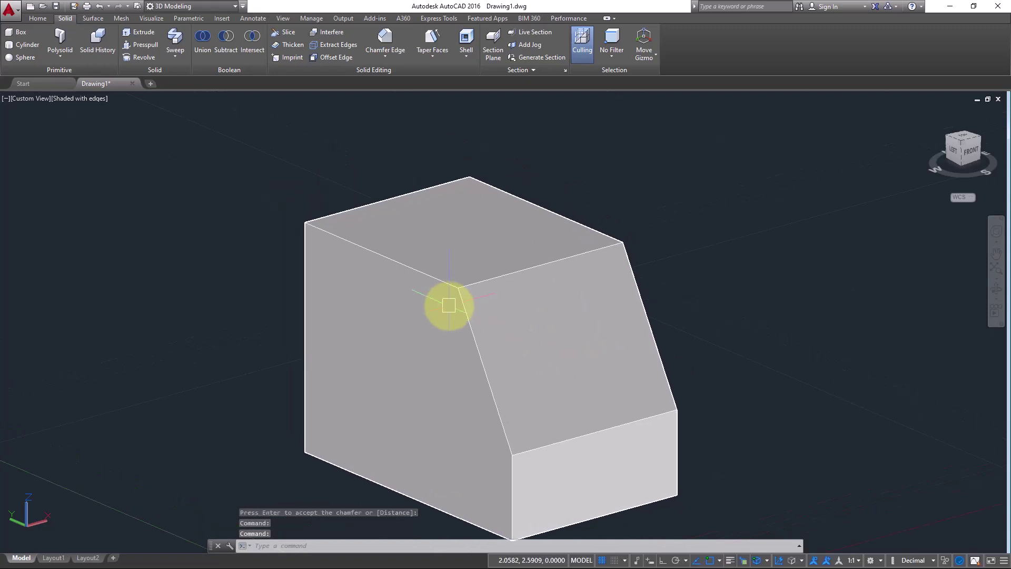
{"action": "scroll", "coordinate": [585, 312], "scroll_direction": "up", "scroll_amount": 2}
{"action": "middle_click_drag", "start_coordinate": [585, 312], "coordinate": [519, 291]}
{"action": "scroll", "coordinate": [519, 290], "scroll_direction": "up", "scroll_amount": 2}
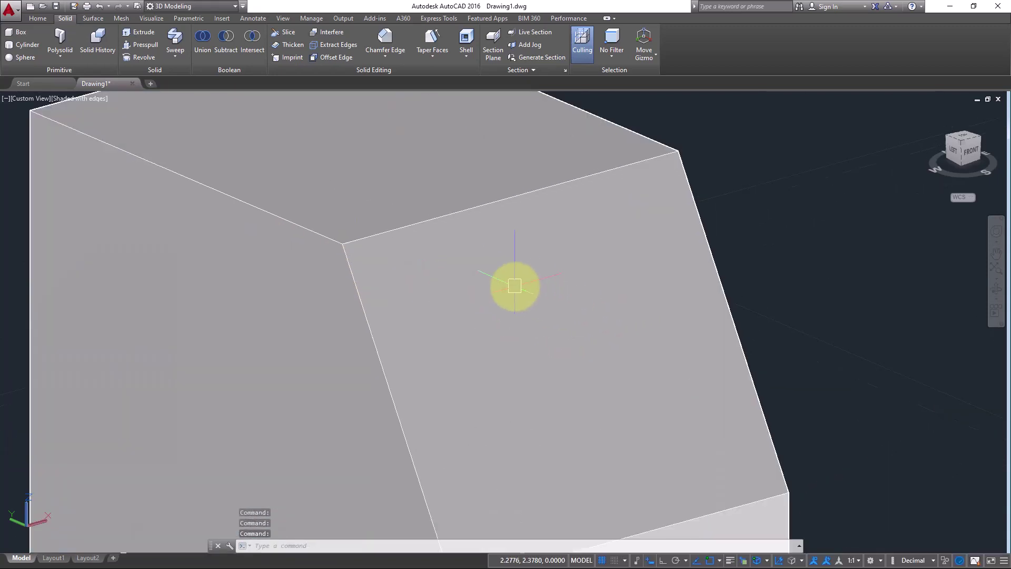
{"action": "left_click", "coordinate": [390, 58]}
{"action": "left_click", "coordinate": [406, 95]}
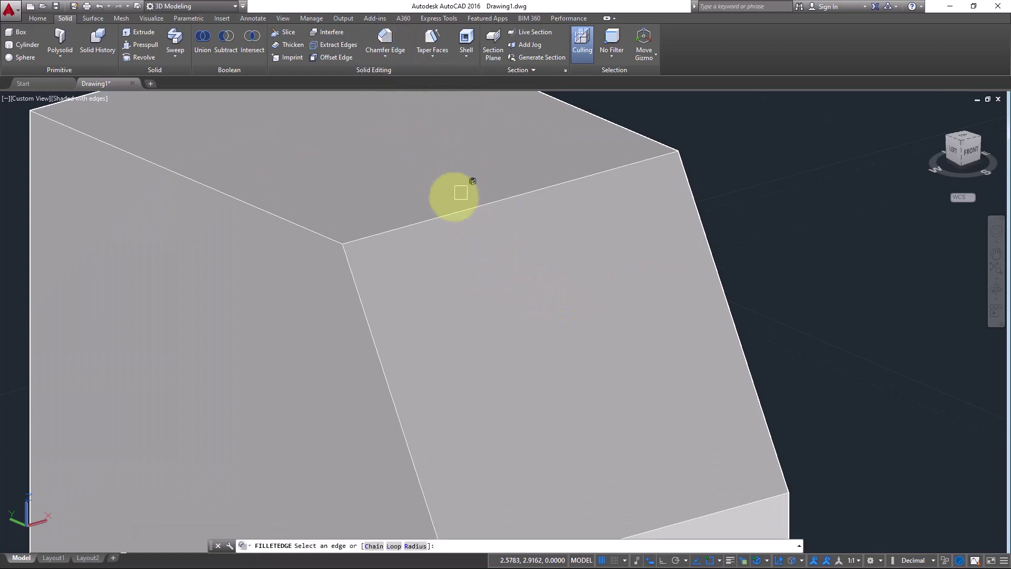
{"action": "left_click", "coordinate": [450, 218]}
{"action": "key", "text": "Return"}
{"action": "key", "text": "Return"}
Fillet the edge between the chamfered slope and the vertical front face with the default radius
{"action": "scroll", "coordinate": [500, 266], "scroll_direction": "down", "scroll_amount": 5}
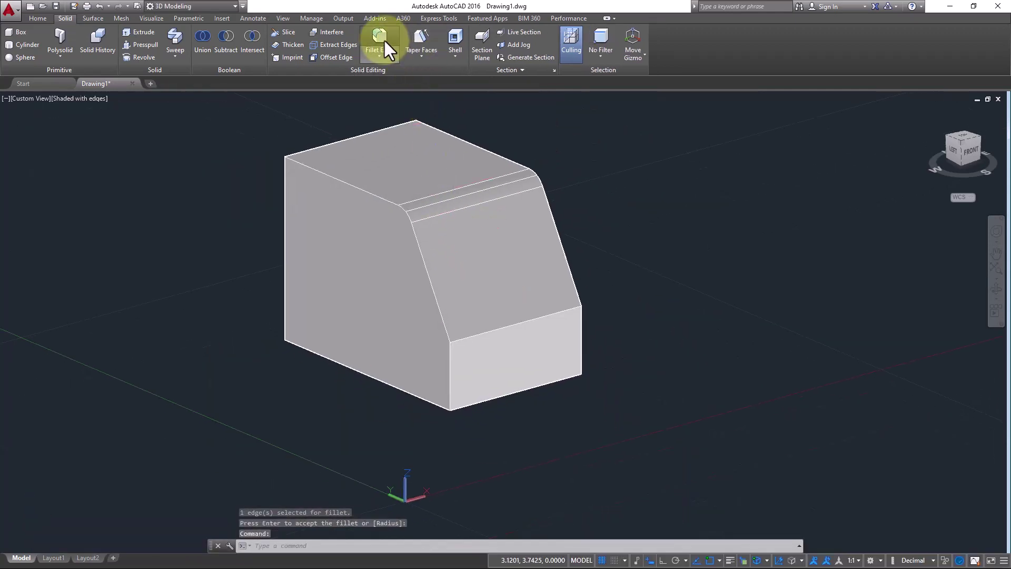
{"action": "left_click", "coordinate": [384, 39]}
{"action": "left_click", "coordinate": [516, 329]}
{"action": "key", "text": "Return"}
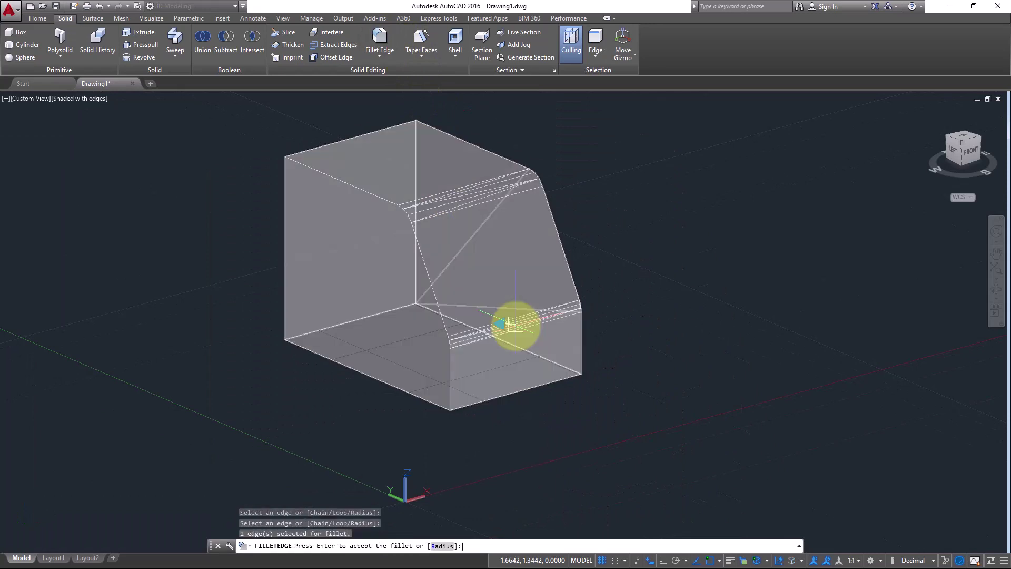
{"action": "key", "text": "Return"}
Examine the two filleted edges of the sloped face from several distances and angles
{"action": "scroll", "coordinate": [474, 319], "scroll_direction": "up", "scroll_amount": 3}
{"action": "scroll", "coordinate": [470, 321], "scroll_direction": "down", "scroll_amount": 5}
{"action": "middle_click_drag", "start_coordinate": [520, 334], "coordinate": [571, 319], "text": "shift"}
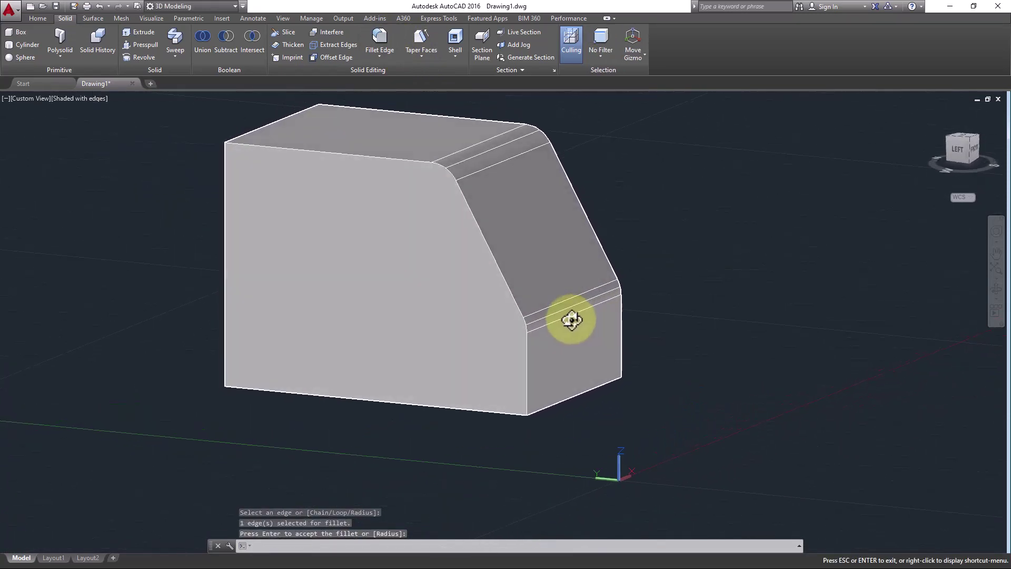
{"action": "middle_click_drag", "start_coordinate": [545, 286], "coordinate": [493, 306]}
{"action": "scroll", "coordinate": [493, 306], "scroll_direction": "up", "scroll_amount": 2}
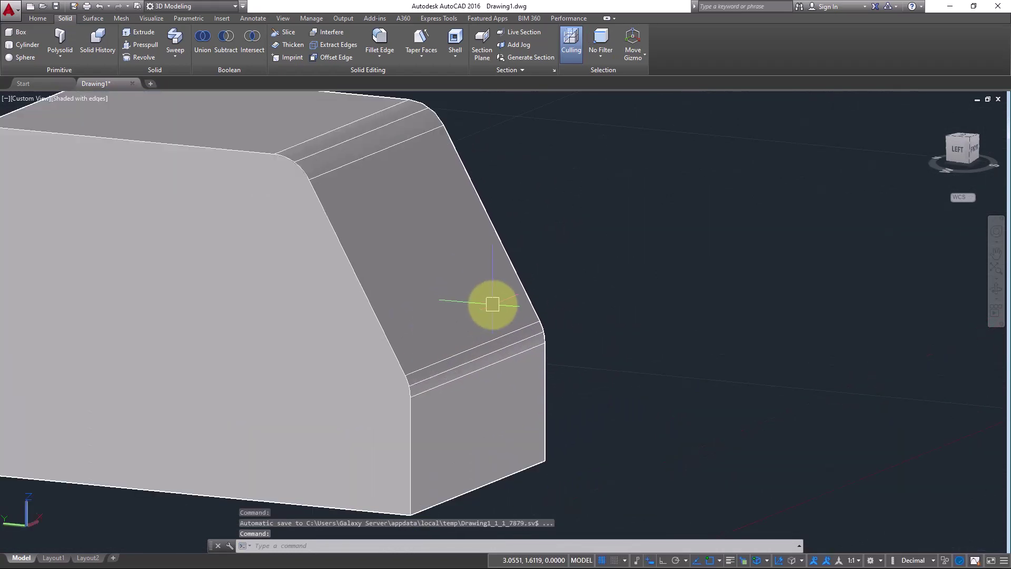
{"action": "scroll", "coordinate": [476, 296], "scroll_direction": "down", "scroll_amount": 2}
{"action": "middle_click_drag", "start_coordinate": [476, 296], "coordinate": [431, 309]}
{"action": "scroll", "coordinate": [517, 315], "scroll_direction": "up", "scroll_amount": 2}
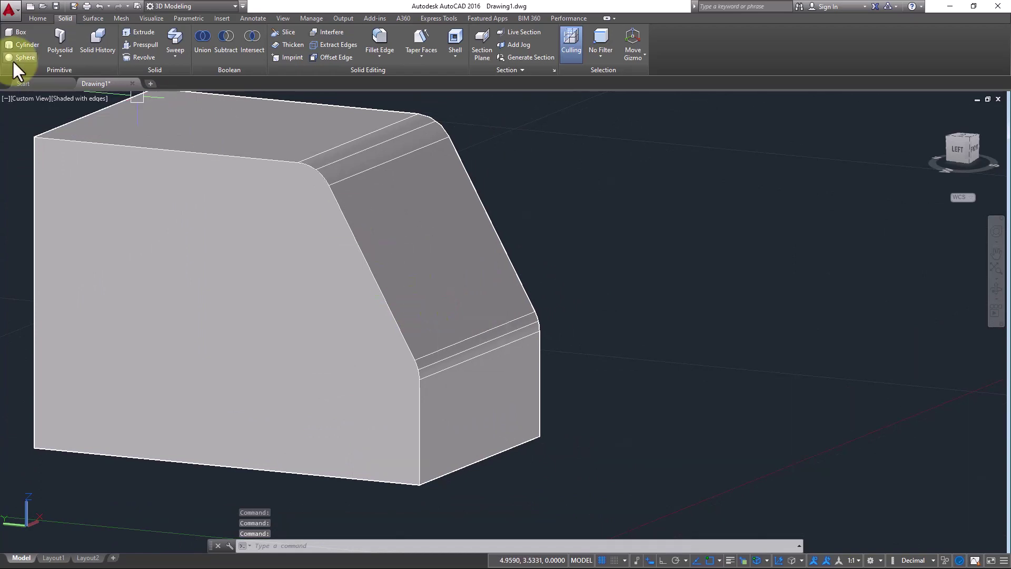
Extract the edges of the whole filleted solid as wireframe geometry
{"action": "left_click", "coordinate": [39, 19]}
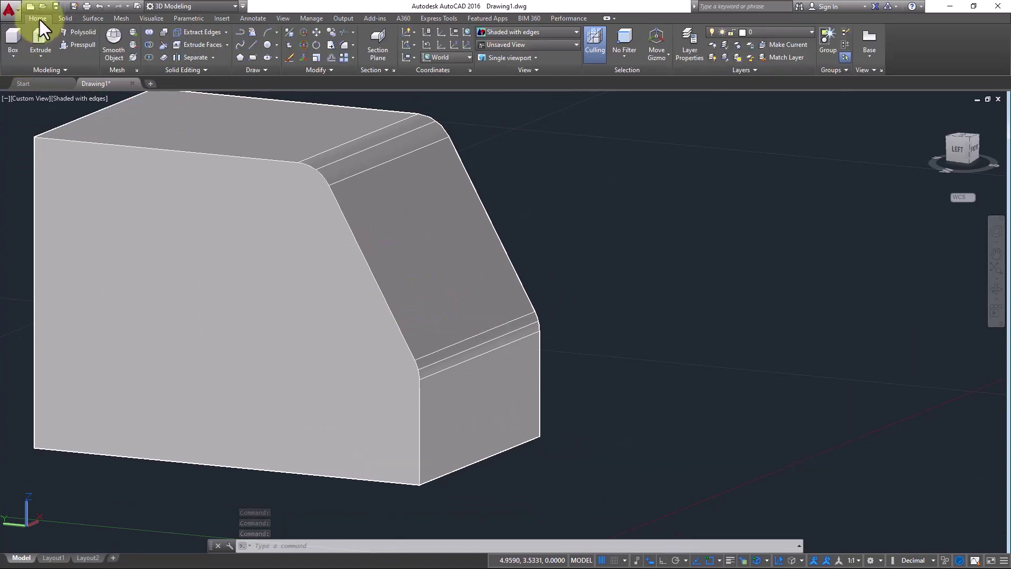
{"action": "left_click", "coordinate": [227, 31]}
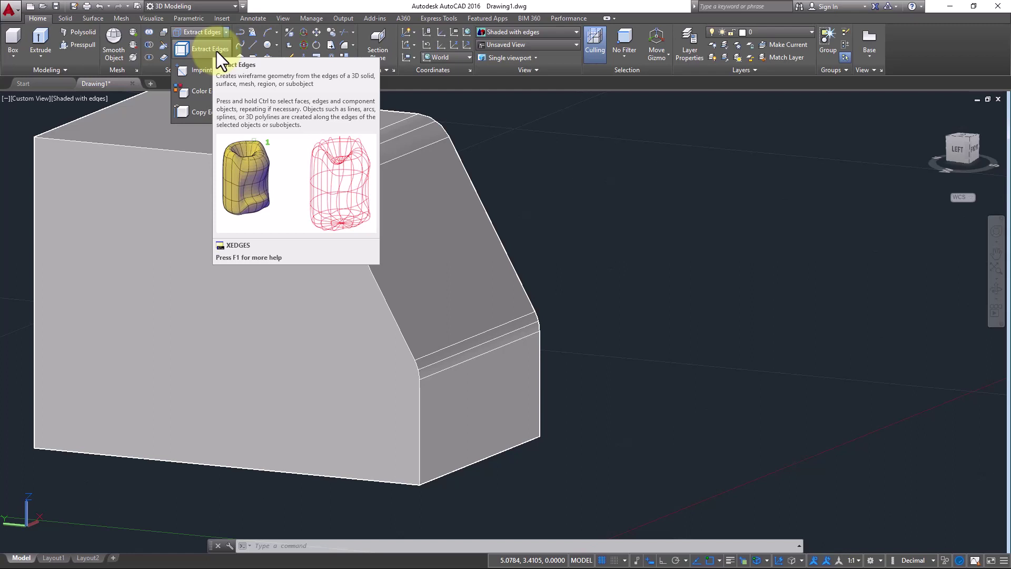
{"action": "middle_click_drag", "start_coordinate": [266, 262], "coordinate": [311, 281], "text": "shift"}
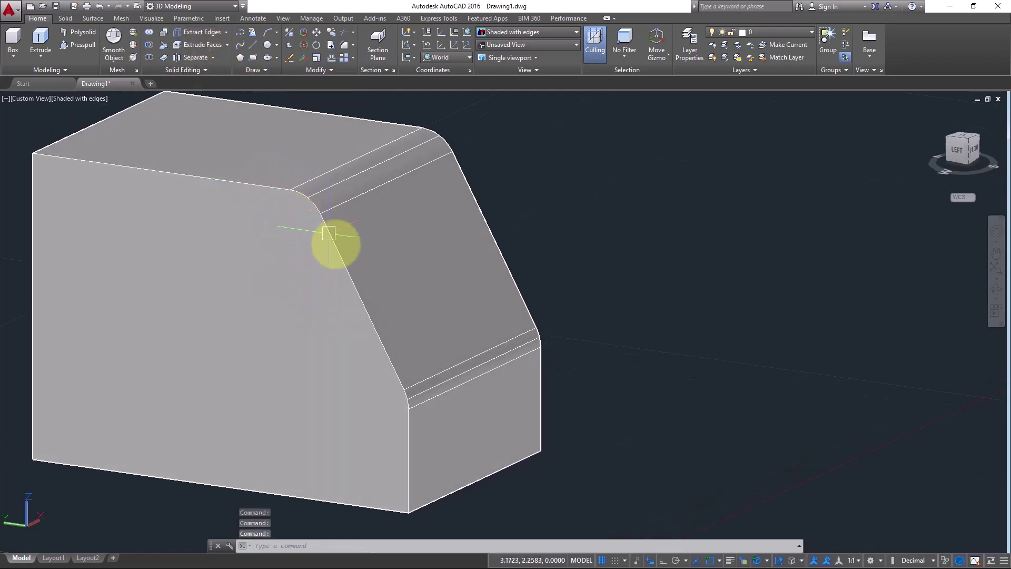
{"action": "scroll", "coordinate": [357, 273], "scroll_direction": "down", "scroll_amount": 5}
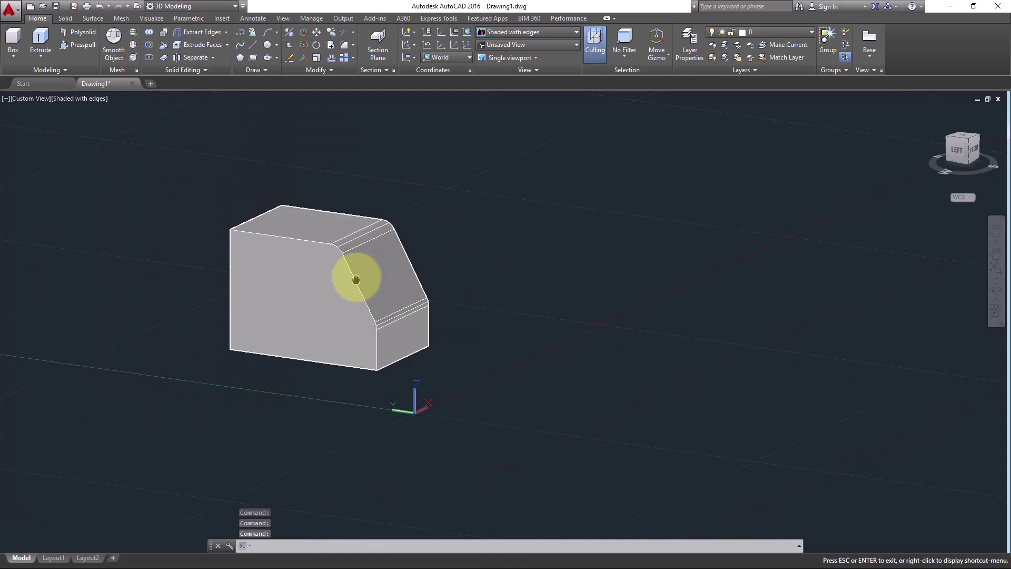
{"action": "scroll", "coordinate": [354, 276], "scroll_direction": "up", "scroll_amount": 2}
{"action": "mouse_move", "coordinate": [404, 316]}
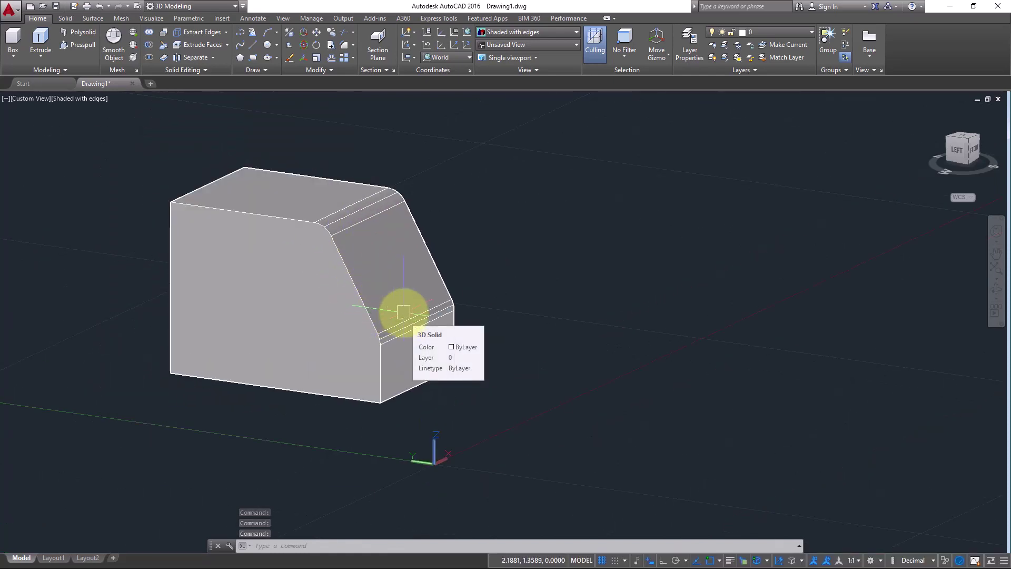
{"action": "scroll", "coordinate": [323, 284], "scroll_direction": "up", "scroll_amount": 2}
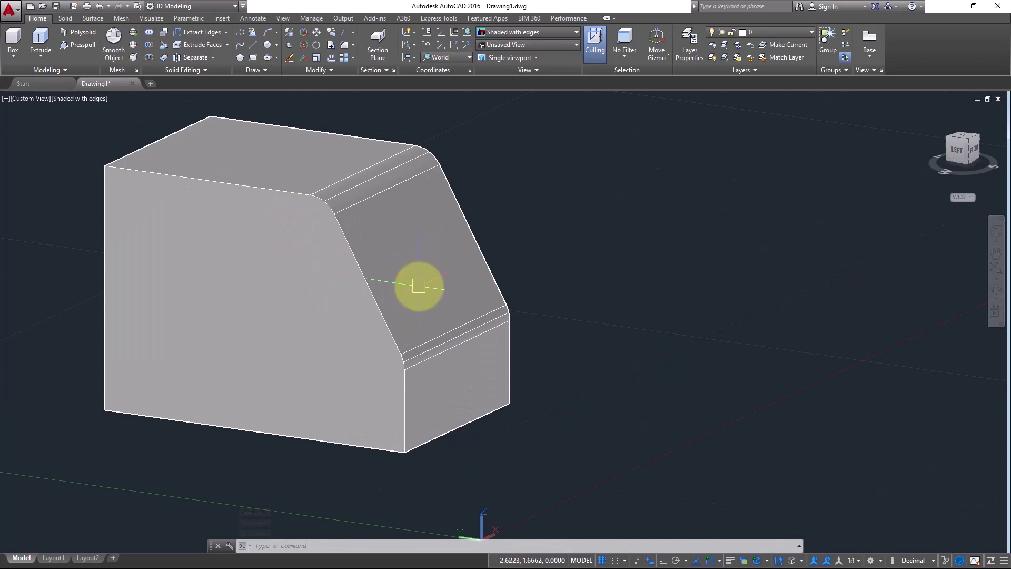
{"action": "mouse_move", "coordinate": [418, 285]}
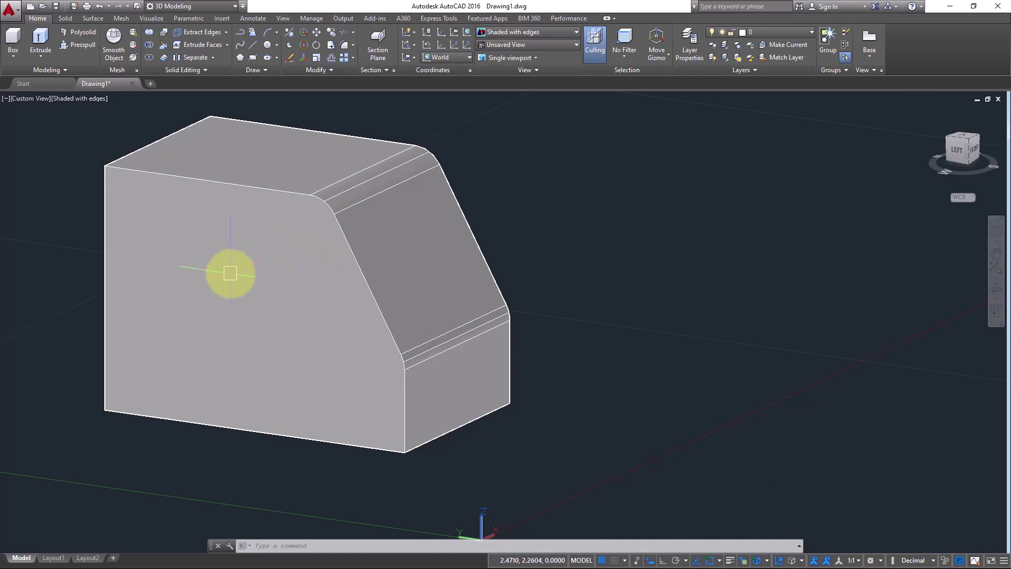
{"action": "mouse_move", "coordinate": [227, 263]}
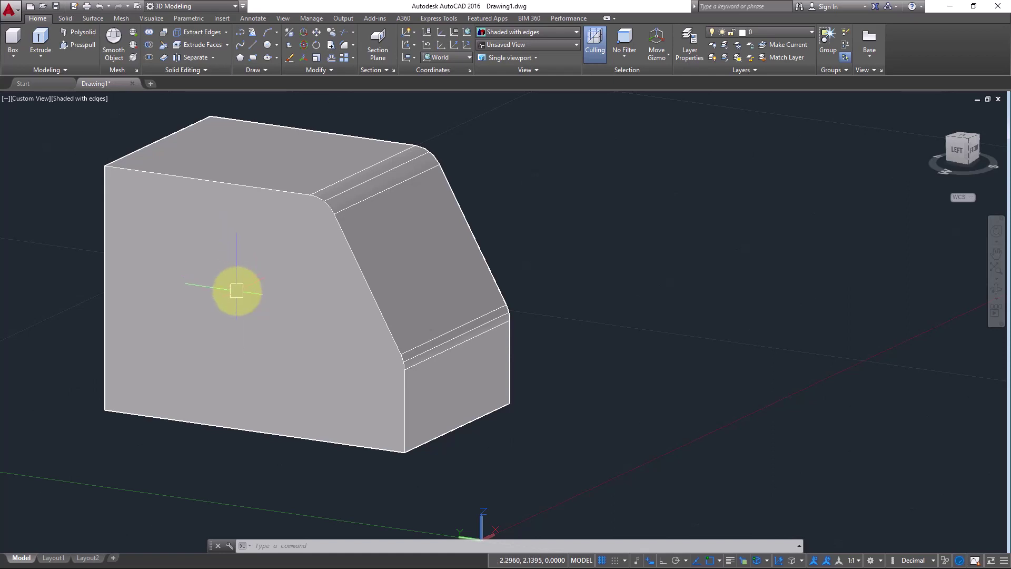
{"action": "left_click", "coordinate": [188, 240]}
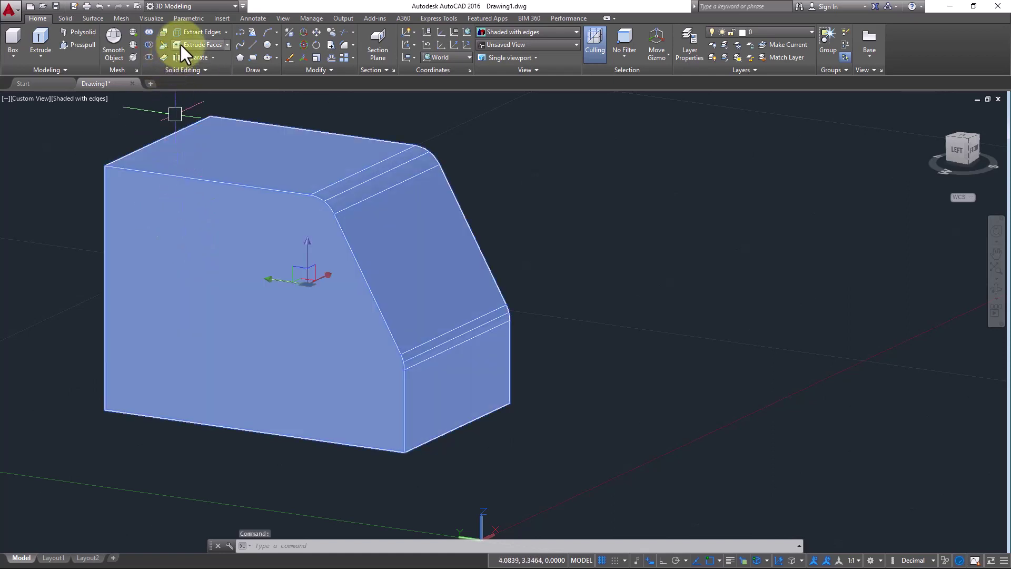
{"action": "left_click", "coordinate": [193, 33]}
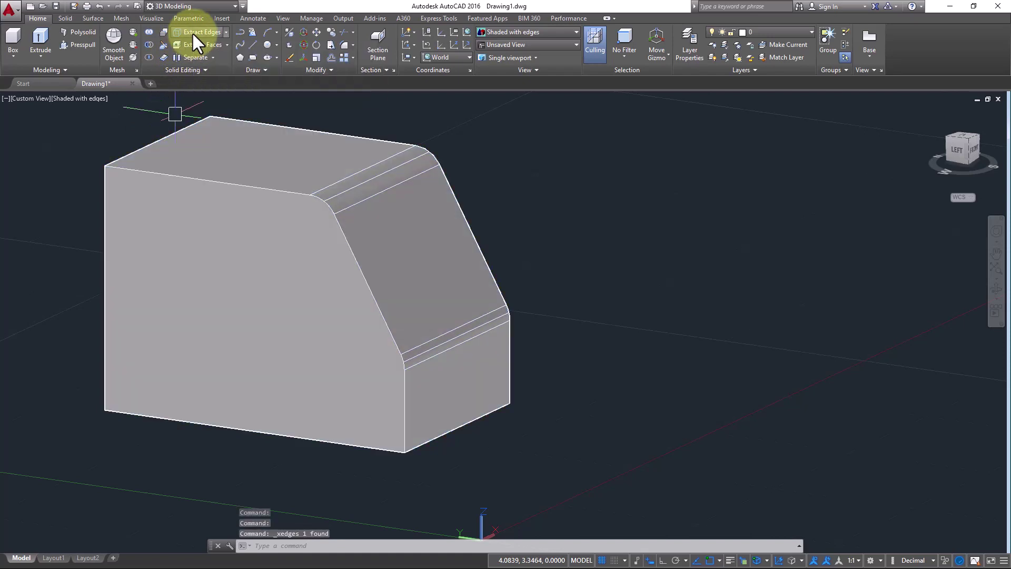
Move the solid along the Y axis until it is clear of its extracted wireframe
{"action": "left_click", "coordinate": [256, 232]}
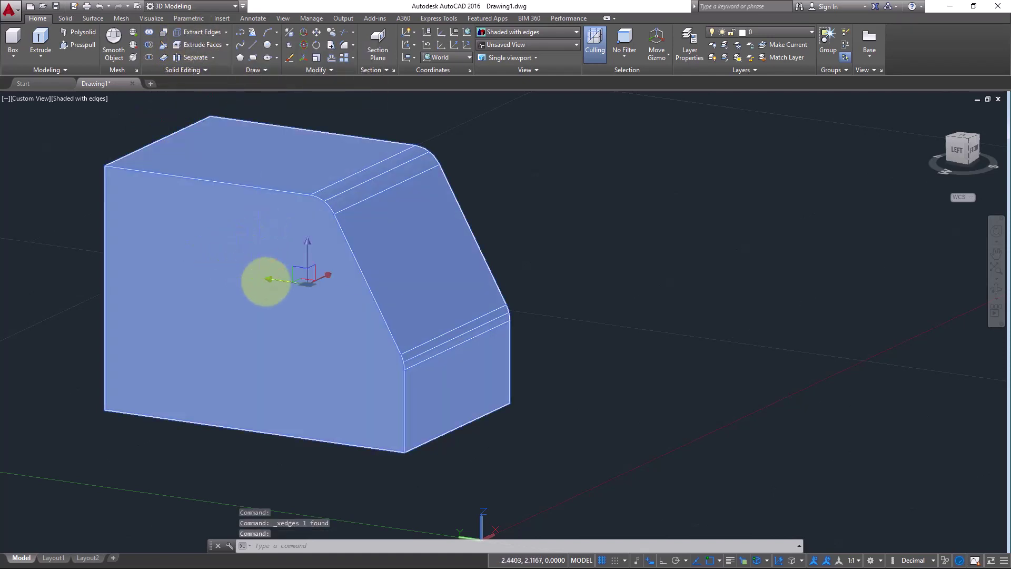
{"action": "left_click_drag", "start_coordinate": [267, 279], "coordinate": [811, 336]}
{"action": "left_click", "coordinate": [810, 336]}
{"action": "key", "text": "Escape"}
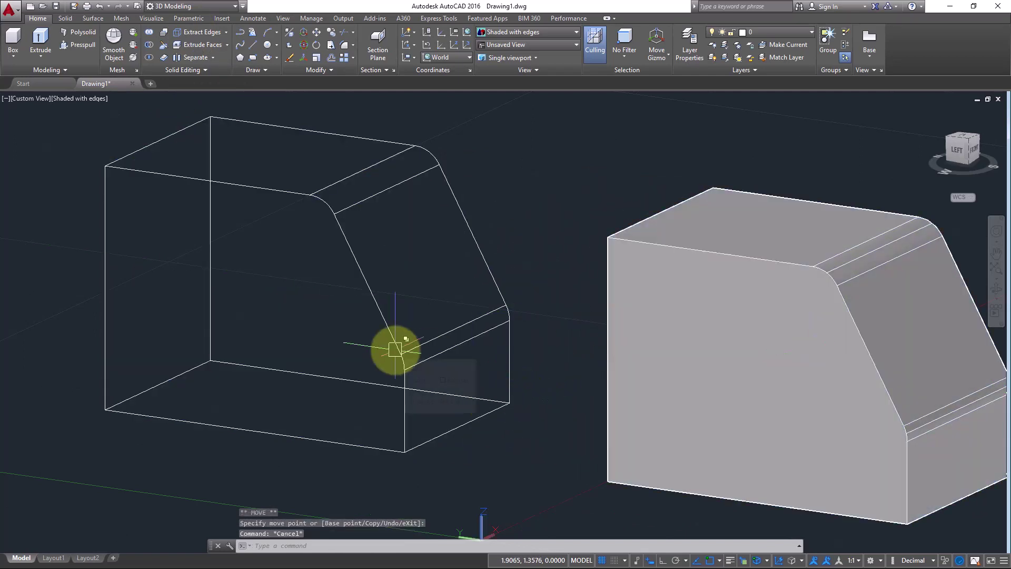
Select individual lines of the extracted wireframe to examine them as separate objects
{"action": "left_click", "coordinate": [393, 300]}
{"action": "left_click", "coordinate": [354, 320]}
{"action": "key", "text": "Escape"}
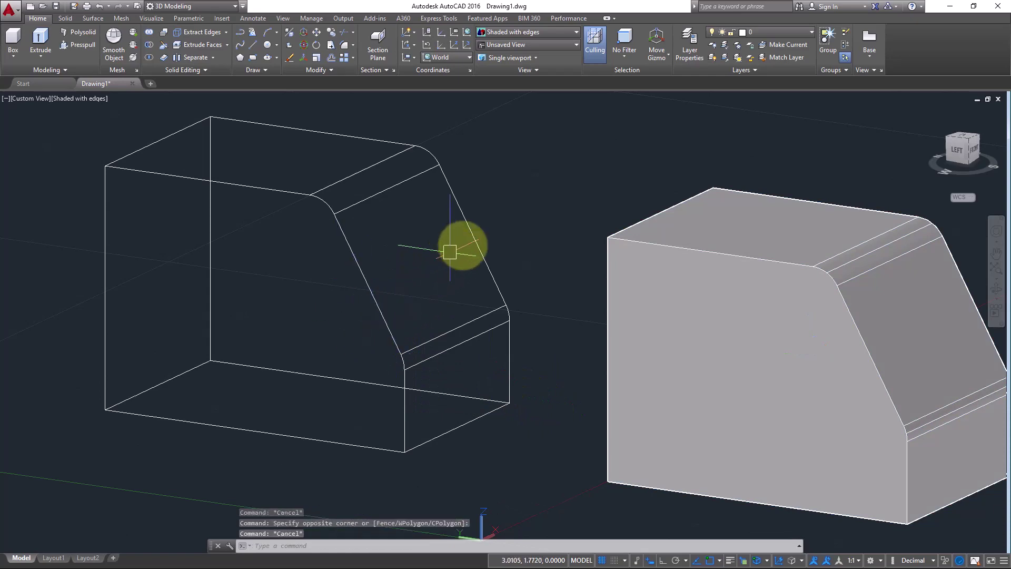
{"action": "left_click", "coordinate": [477, 248]}
{"action": "left_click", "coordinate": [409, 250]}
{"action": "left_click", "coordinate": [332, 154]}
{"action": "key", "text": "Escape"}
Move the lower long edge line of the wireframe's left side a short distance upward along Z
{"action": "mouse_move", "coordinate": [440, 327]}
{"action": "middle_mouse_down", "text": "shift"}
{"action": "mouse_move", "coordinate": [406, 375]}
{"action": "mouse_move", "coordinate": [330, 367]}
{"action": "mouse_move", "coordinate": [413, 327]}
{"action": "mouse_move", "coordinate": [483, 323]}
{"action": "middle_mouse_up", "text": "shift"}
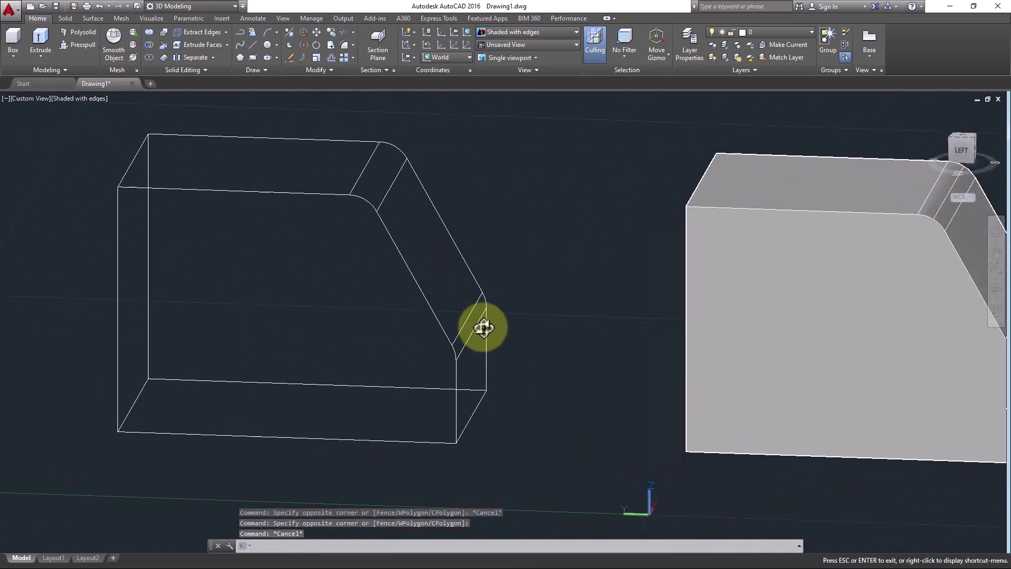
{"action": "left_click", "coordinate": [329, 458]}
{"action": "left_click", "coordinate": [266, 420]}
{"action": "left_click", "coordinate": [286, 437]}
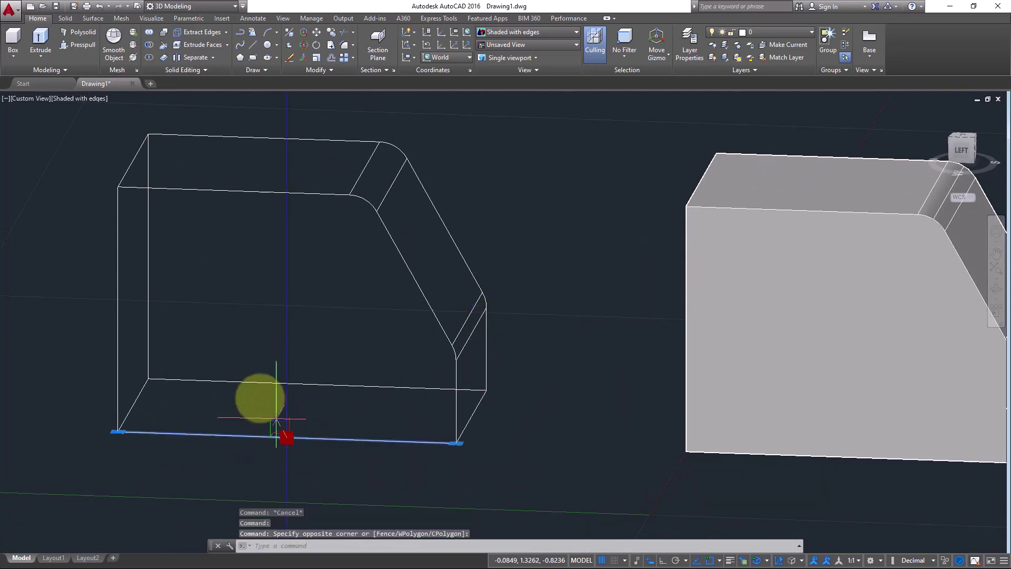
{"action": "left_click", "coordinate": [287, 399]}
{"action": "key", "text": "Escape"}
{"action": "middle_click_drag", "start_coordinate": [274, 432], "coordinate": [141, 420], "text": "shift"}
{"action": "scroll", "coordinate": [218, 419], "scroll_direction": "up", "scroll_amount": 2}
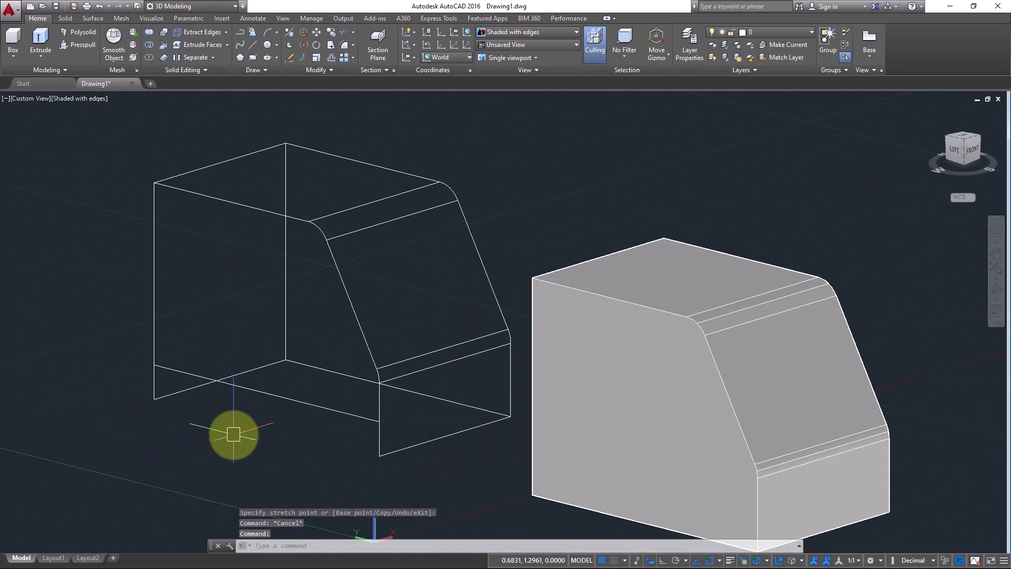
Create a square pyramid about 0.81 high on the ground plane beside the filleted solid's front
{"action": "scroll", "coordinate": [286, 395], "scroll_direction": "down", "scroll_amount": 2}
{"action": "middle_click_drag", "start_coordinate": [286, 396], "coordinate": [226, 323]}
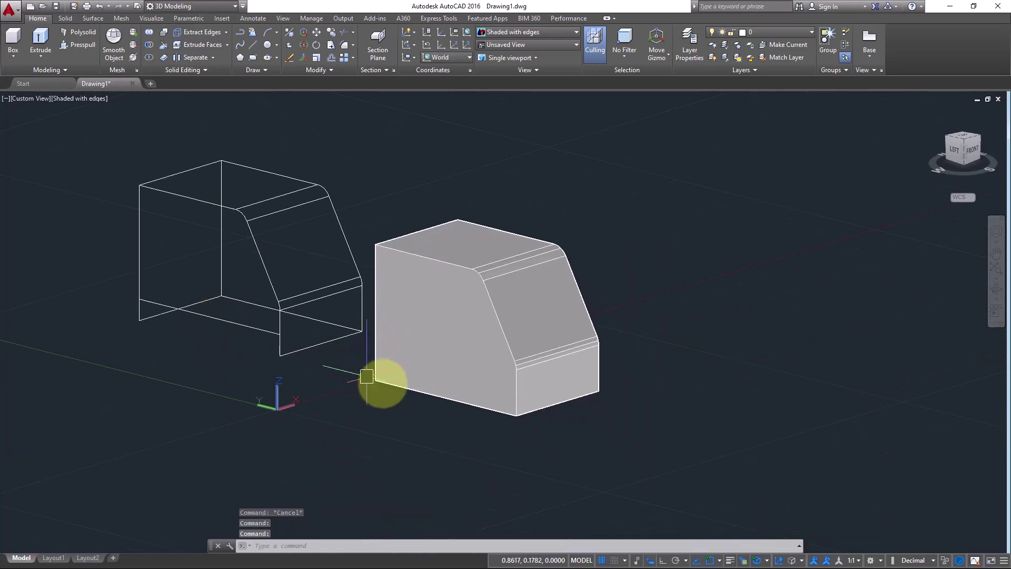
{"action": "scroll", "coordinate": [432, 388], "scroll_direction": "up", "scroll_amount": 2}
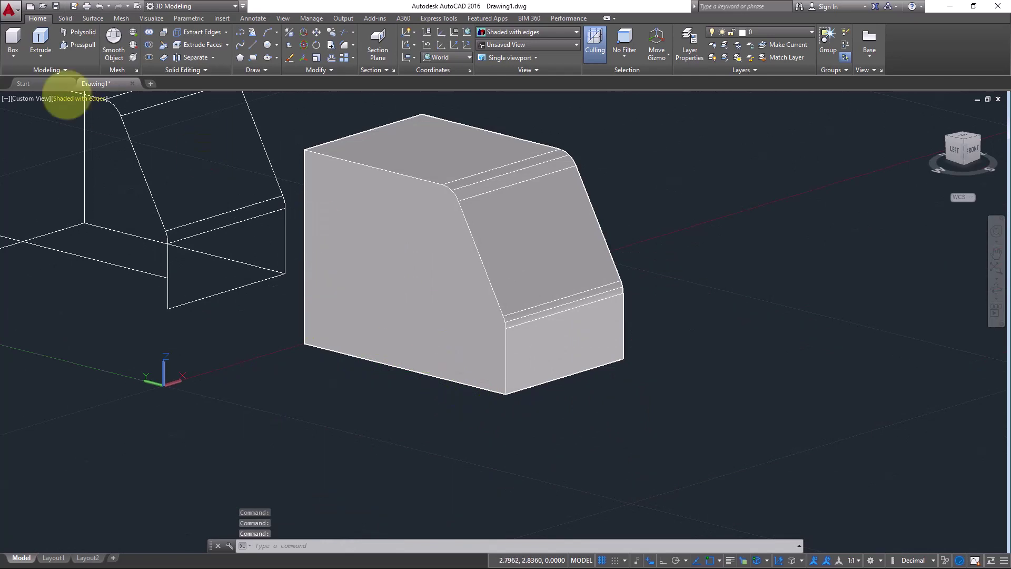
{"action": "left_click", "coordinate": [16, 56]}
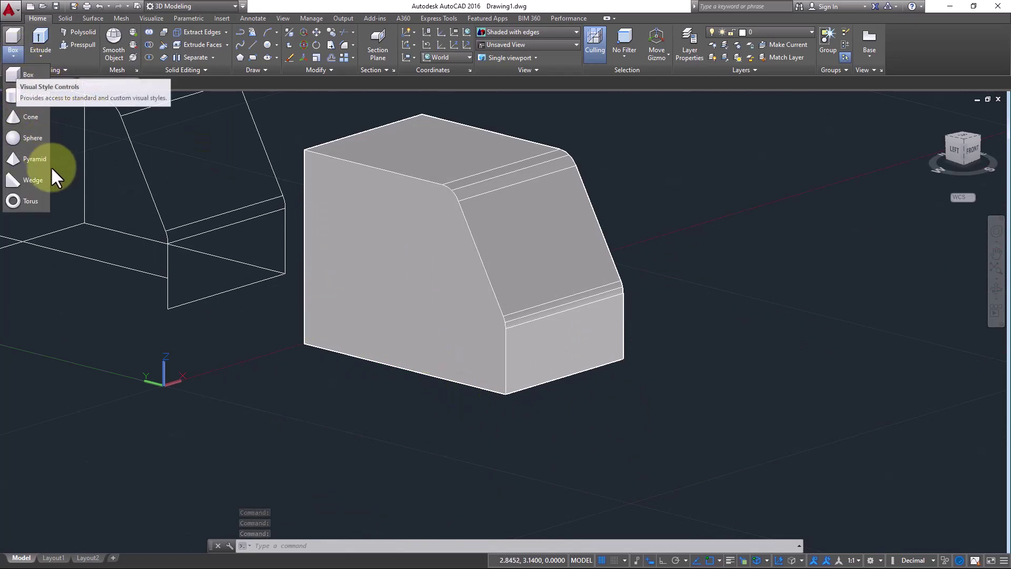
{"action": "left_click", "coordinate": [30, 158]}
{"action": "left_click", "coordinate": [759, 353]}
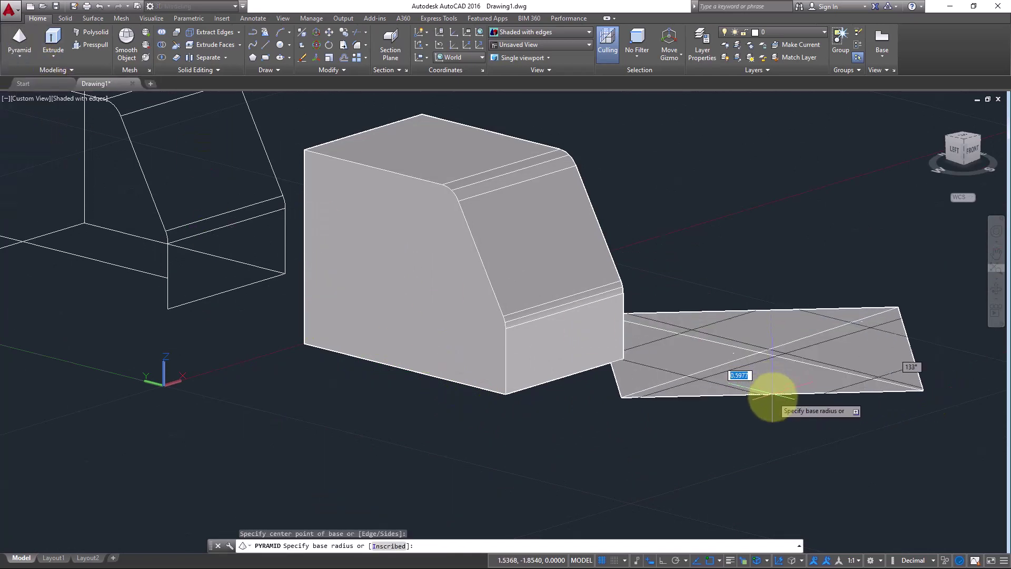
{"action": "left_click", "coordinate": [742, 340]}
{"action": "left_click", "coordinate": [736, 158]}
{"action": "middle_click_drag", "start_coordinate": [775, 286], "coordinate": [560, 343]}
{"action": "middle_click_drag", "start_coordinate": [463, 395], "coordinate": [338, 253], "text": "shift"}
Examine the pyramid's edges in the 2D Wireframe visual style and return to Shaded with edges
{"action": "left_click", "coordinate": [71, 98]}
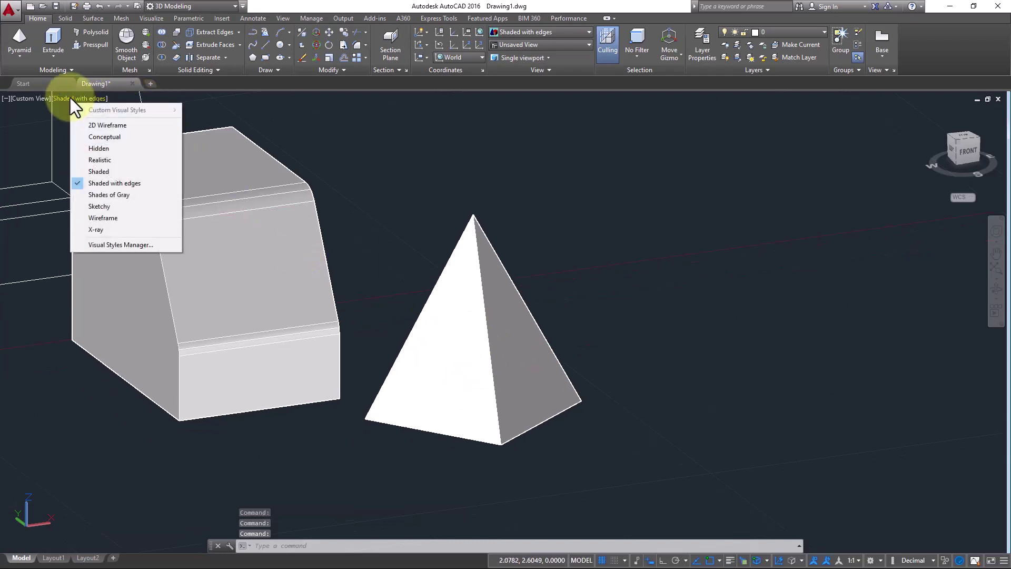
{"action": "left_click", "coordinate": [93, 125]}
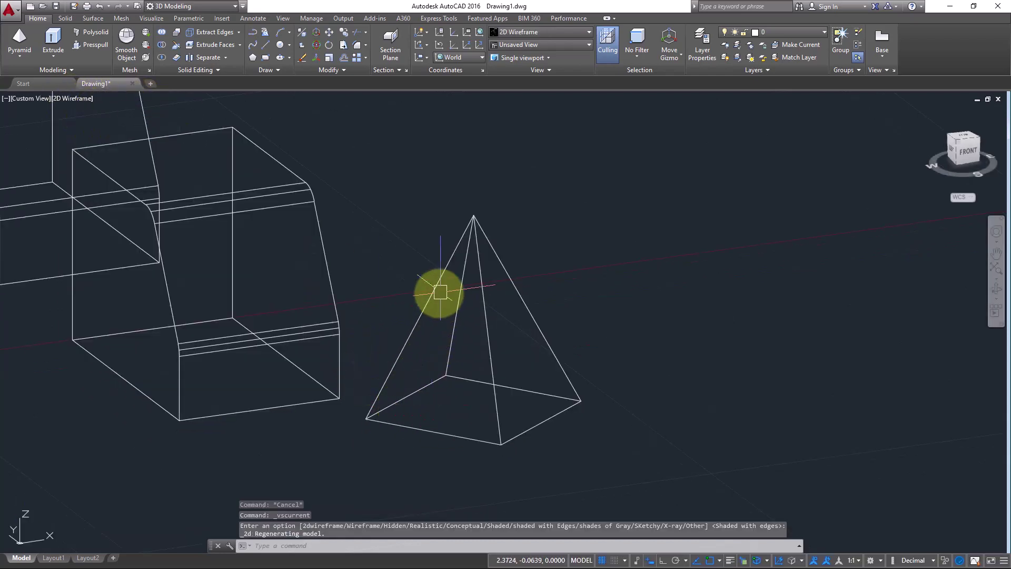
{"action": "scroll", "coordinate": [469, 379], "scroll_direction": "up", "scroll_amount": 2}
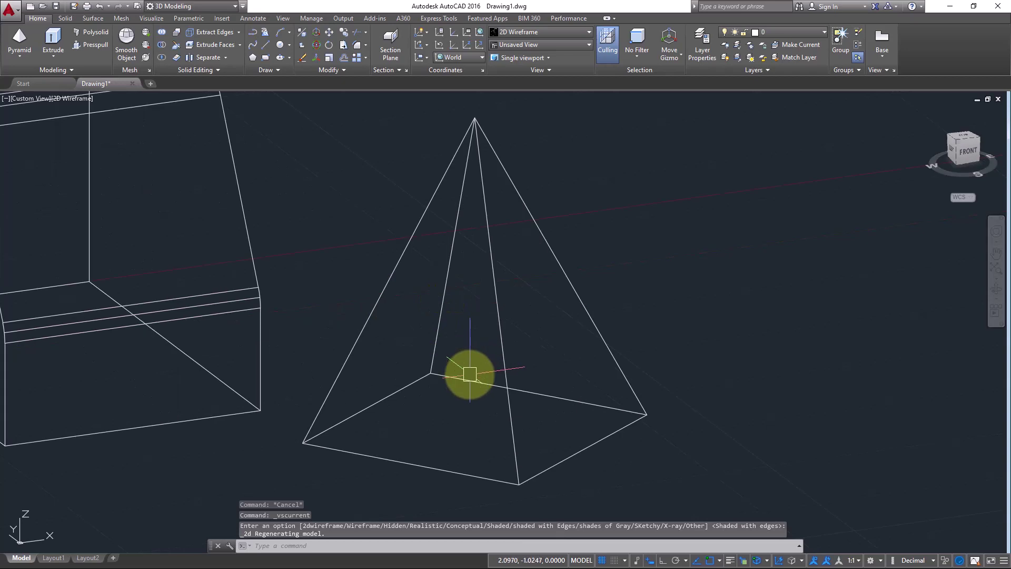
{"action": "left_click", "coordinate": [74, 99]}
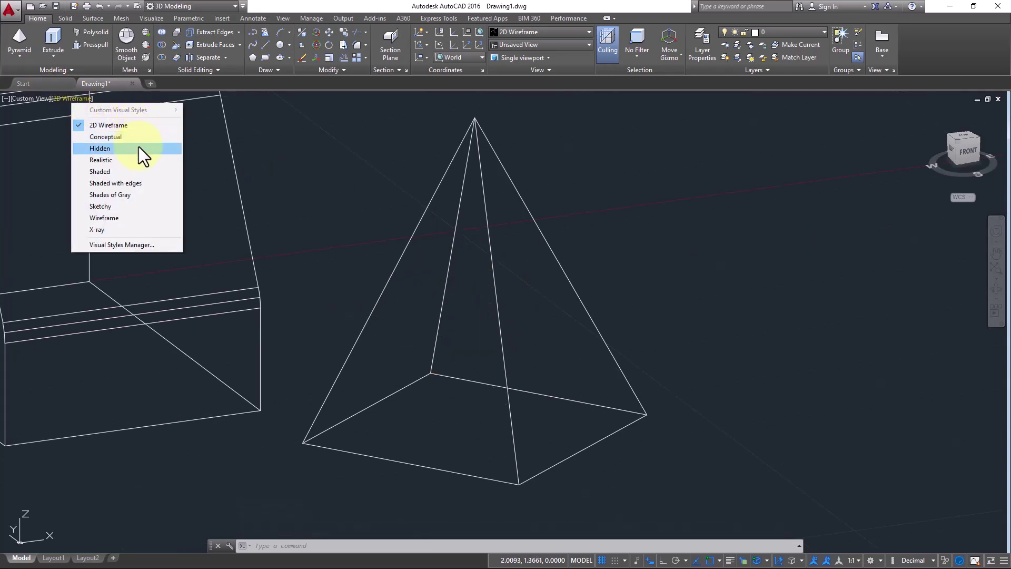
{"action": "left_click", "coordinate": [138, 185]}
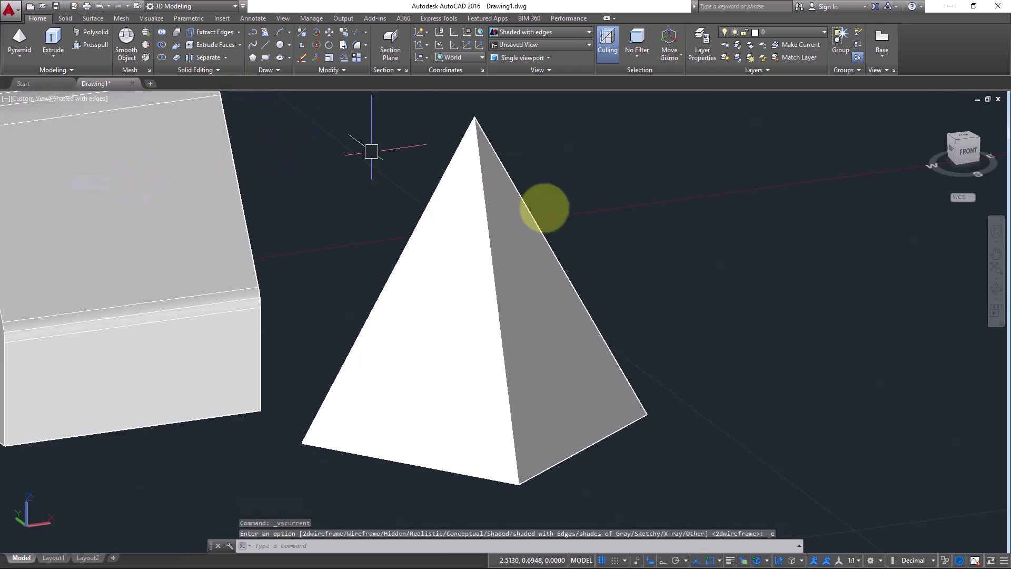
Extract all edges of the pyramid as wireframe geometry
{"action": "left_click", "coordinate": [643, 208]}
{"action": "left_click", "coordinate": [261, 55]}
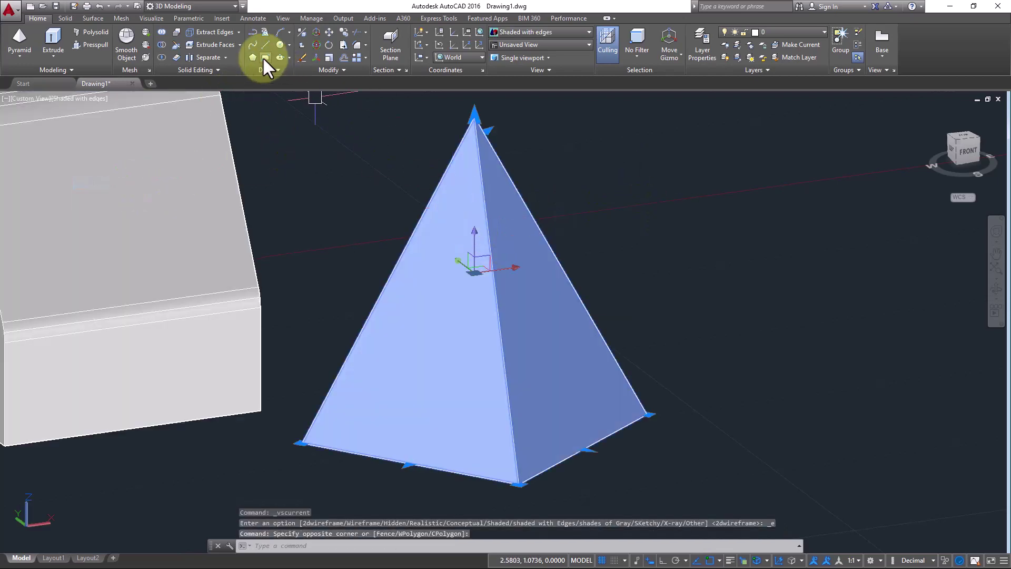
{"action": "left_click", "coordinate": [211, 32]}
Move the solid pyramid along the Y axis until it is clear of its extracted wireframe
{"action": "left_click", "coordinate": [419, 344]}
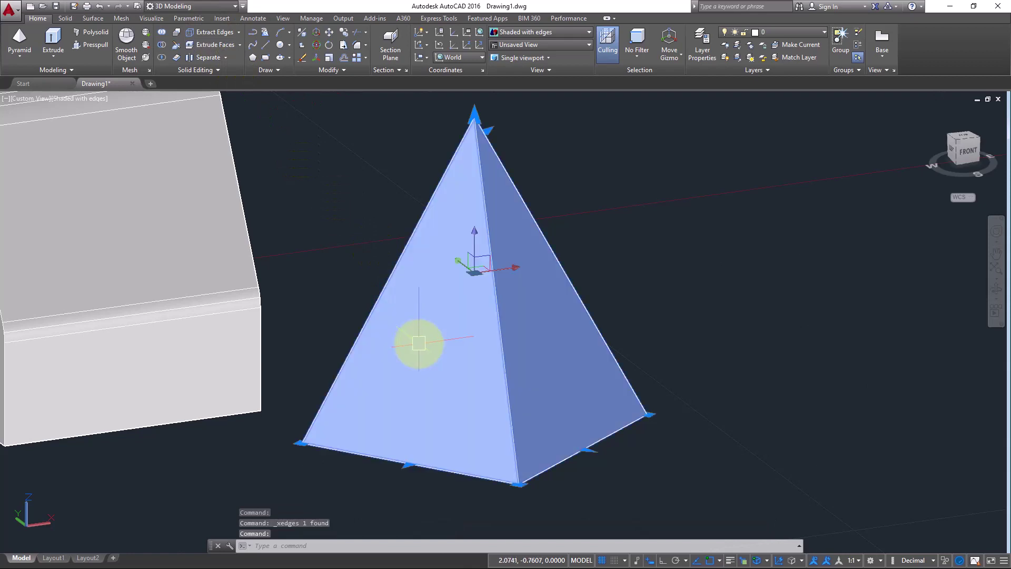
{"action": "left_click", "coordinate": [454, 263]}
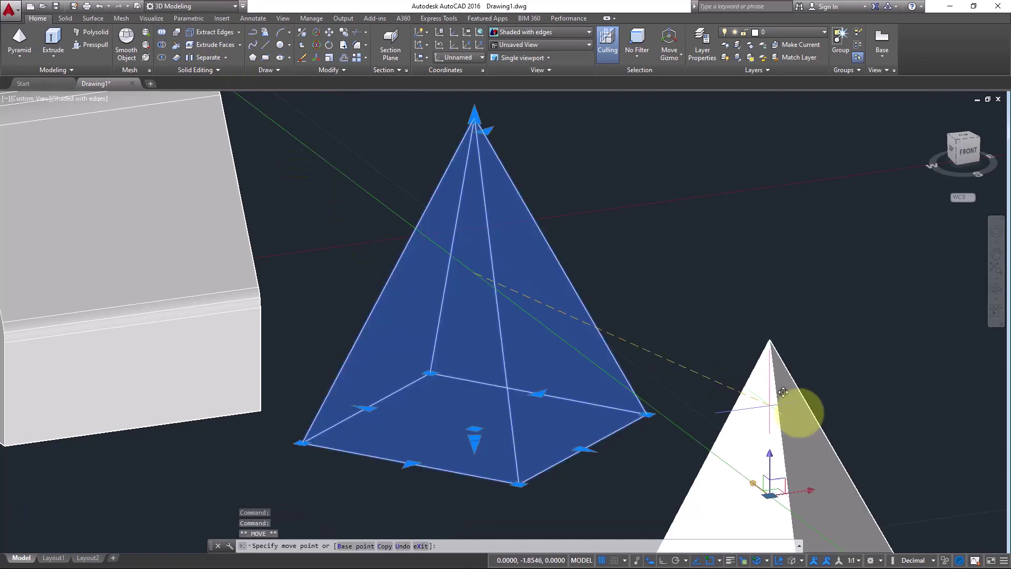
{"action": "left_click", "coordinate": [608, 403]}
{"action": "key", "text": "Escape"}
Select individual base lines of the pyramid's extracted wireframe and compare both solids with their wireframes
{"action": "left_click", "coordinate": [442, 478]}
{"action": "key", "text": "Escape"}
{"action": "left_click", "coordinate": [459, 390]}
{"action": "key", "text": "Escape"}
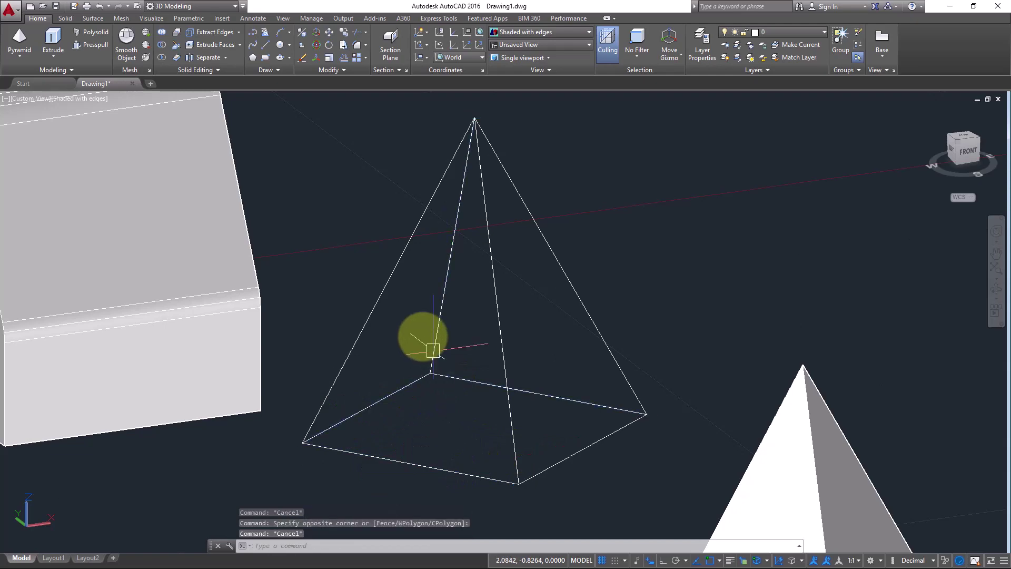
{"action": "scroll", "coordinate": [433, 350], "scroll_direction": "down", "scroll_amount": 5}
{"action": "scroll", "coordinate": [422, 338], "scroll_direction": "down", "scroll_amount": 2}
{"action": "middle_click_drag", "start_coordinate": [516, 367], "coordinate": [602, 329]}
{"action": "scroll", "coordinate": [528, 355], "scroll_direction": "up", "scroll_amount": 4}
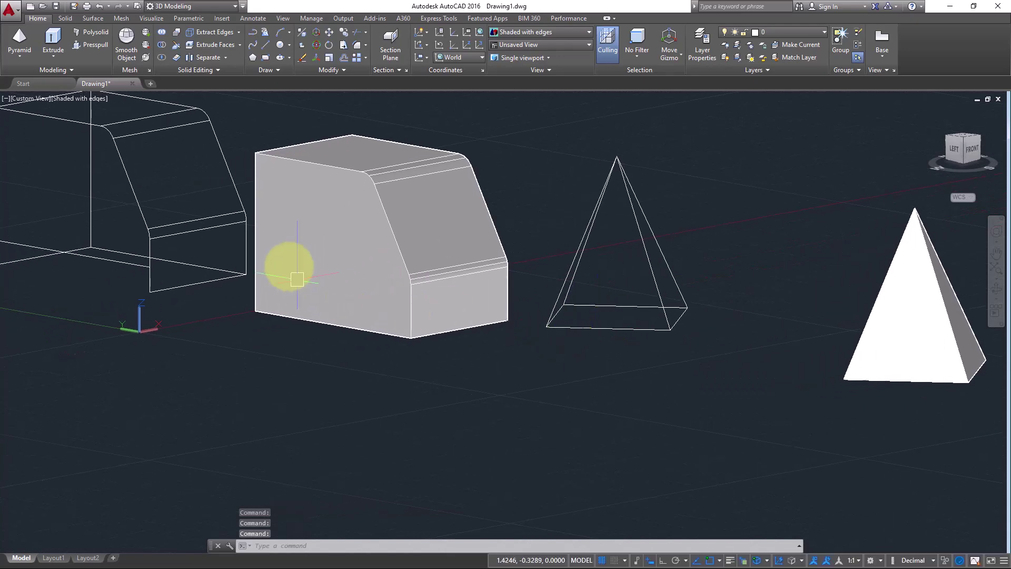
{"action": "middle_click_drag", "start_coordinate": [564, 303], "coordinate": [633, 305]}
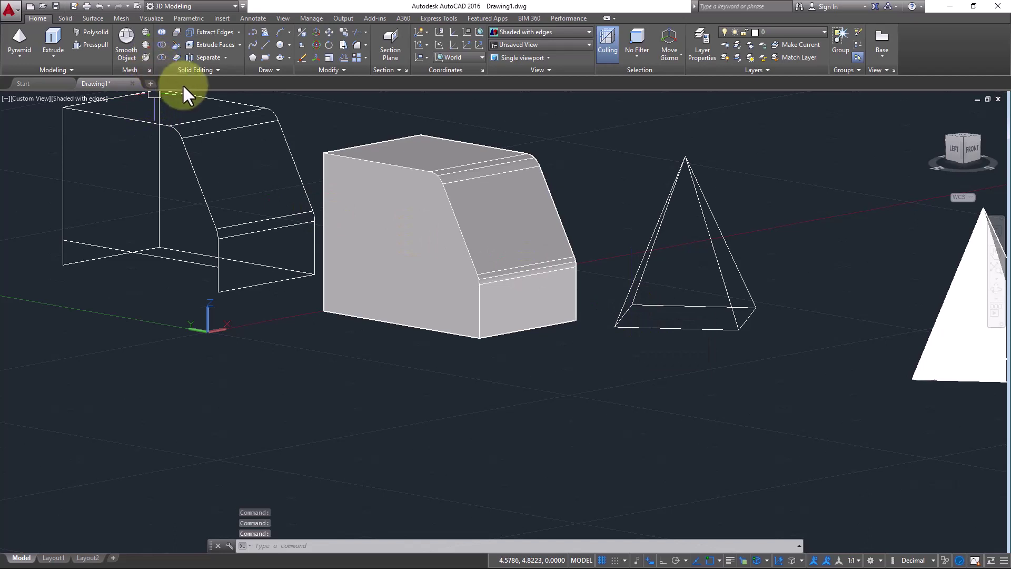
Create a low box with a base of about 0.69 by 0.76 in the empty area in front of the filleted solid
{"action": "left_click", "coordinate": [239, 31]}
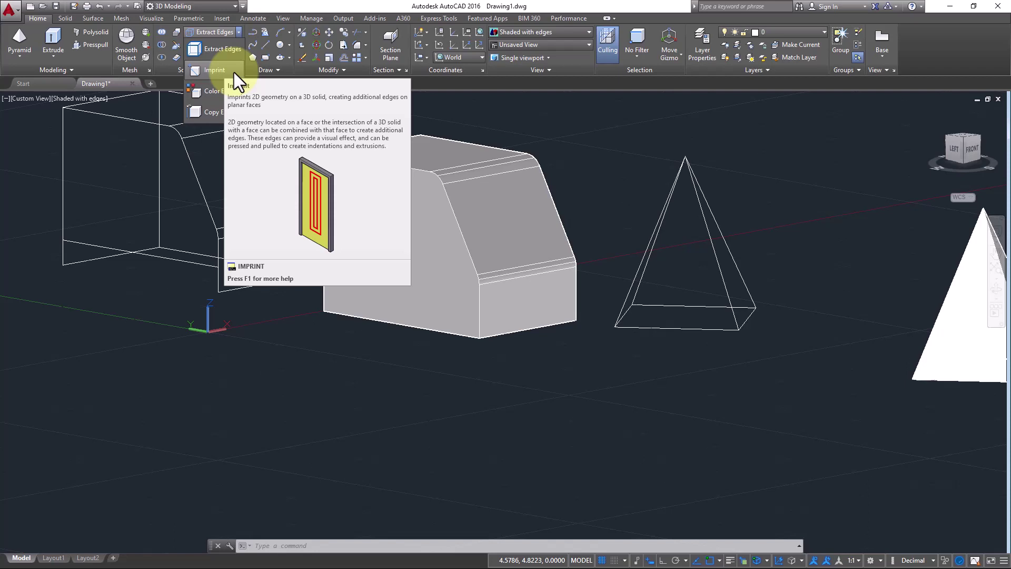
{"action": "middle_click_drag", "start_coordinate": [456, 349], "coordinate": [427, 338]}
{"action": "scroll", "coordinate": [426, 338], "scroll_direction": "up", "scroll_amount": 3}
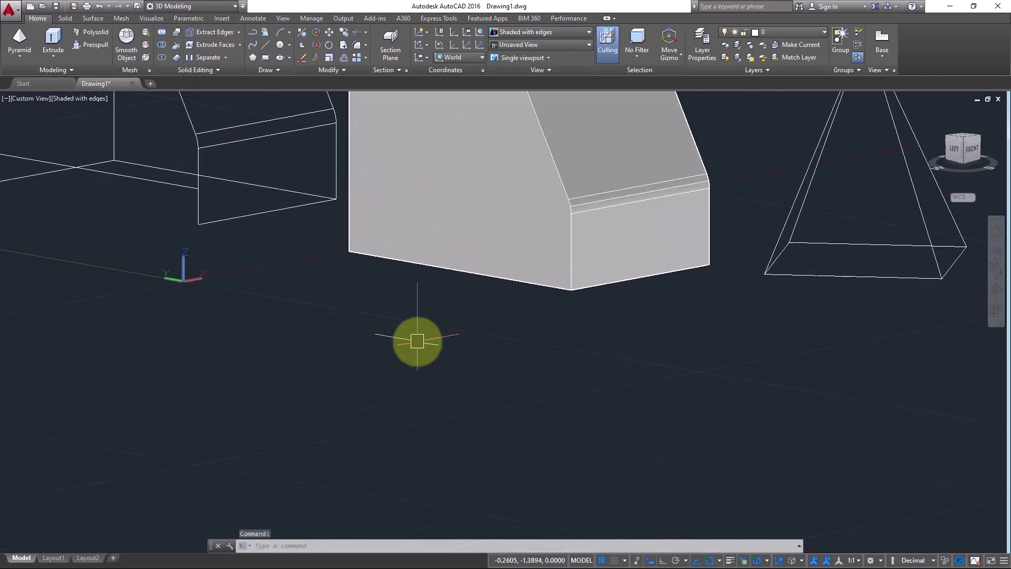
{"action": "left_click", "coordinate": [19, 56]}
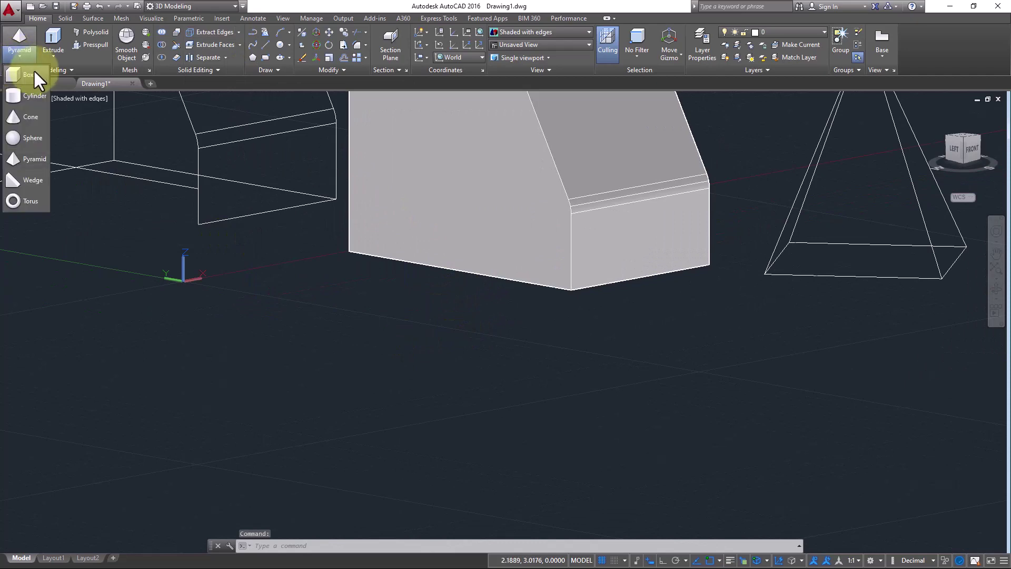
{"action": "left_click", "coordinate": [21, 103]}
{"action": "left_click", "coordinate": [395, 345]}
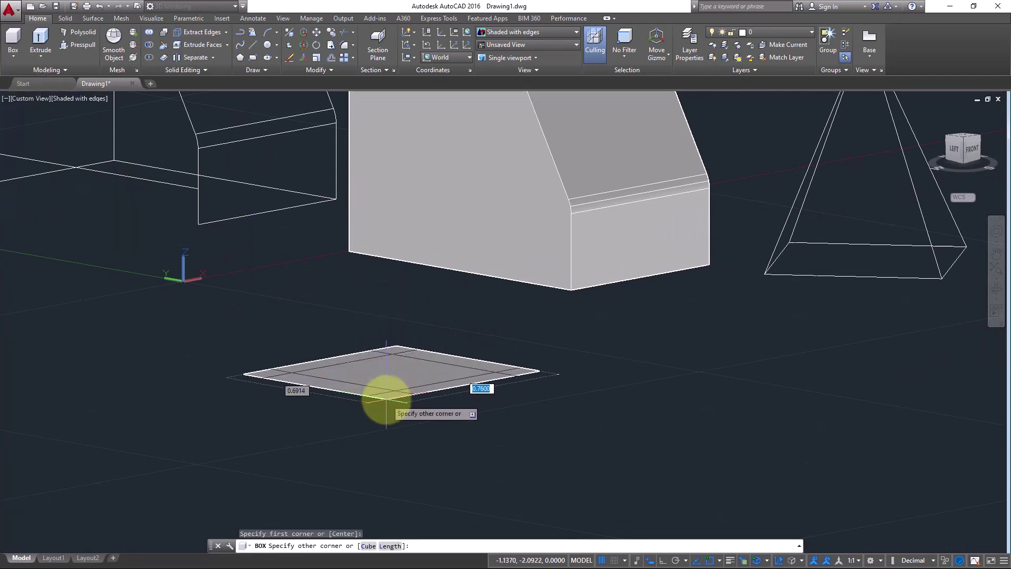
{"action": "left_click", "coordinate": [388, 397]}
{"action": "left_click", "coordinate": [388, 305]}
{"action": "middle_click_drag", "start_coordinate": [388, 380], "coordinate": [407, 361], "text": "shift"}
{"action": "scroll", "coordinate": [425, 390], "scroll_direction": "up", "scroll_amount": 3}
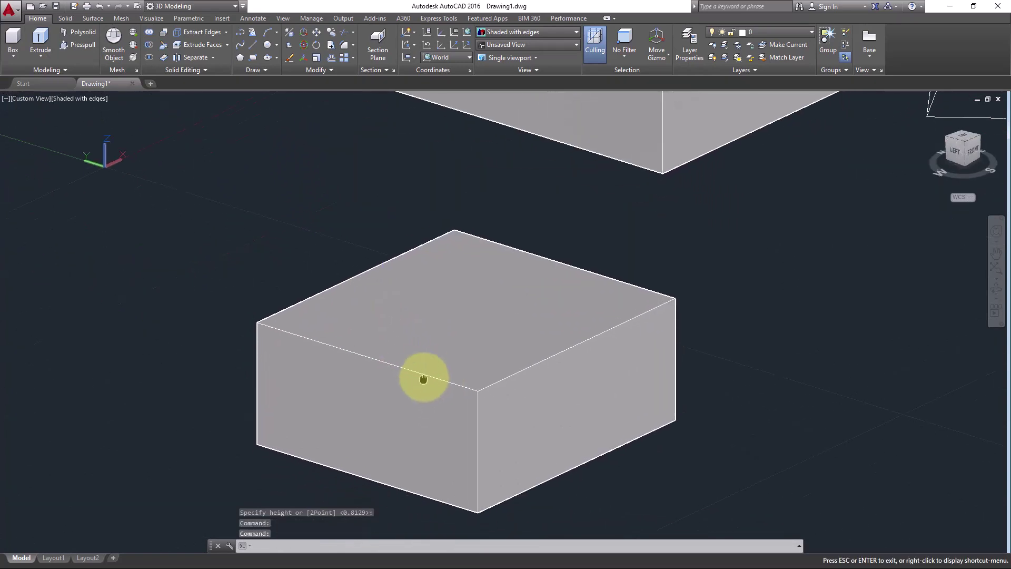
With Ortho on, draw a line across the box's top face between the midpoints of two opposite edges
{"action": "type", "text": "l"}
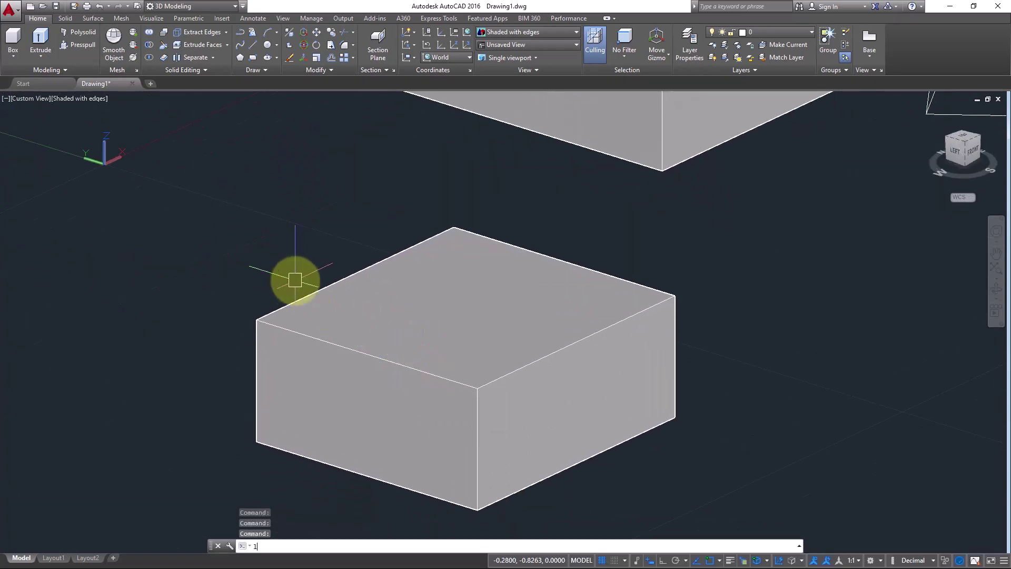
{"action": "key", "text": "Return"}
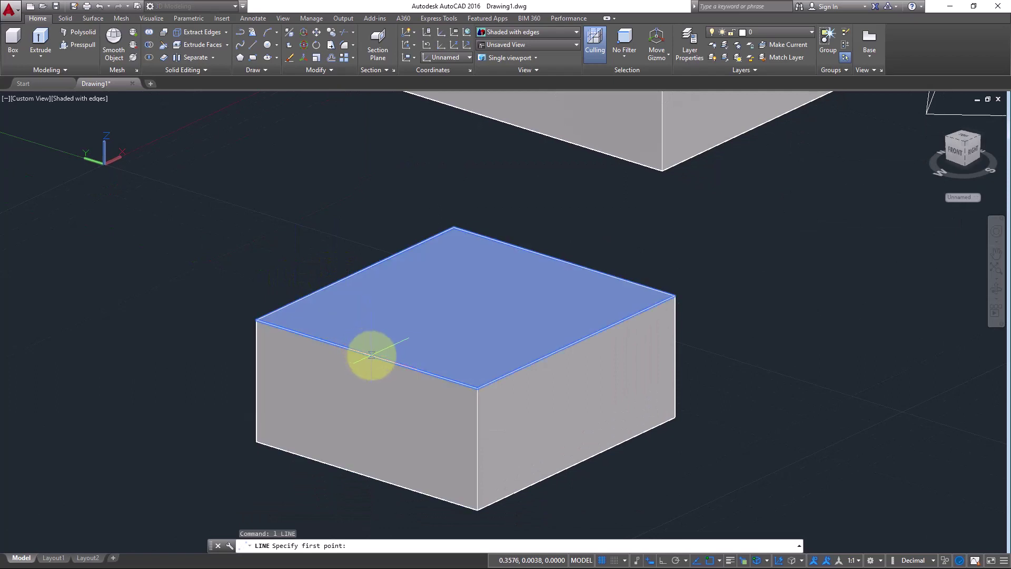
{"action": "left_click", "coordinate": [367, 354]}
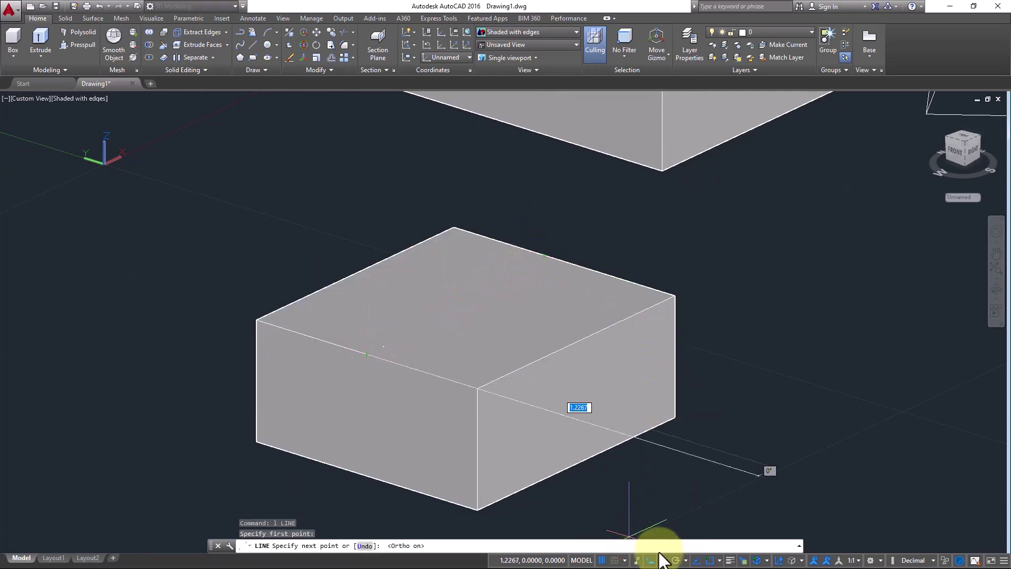
{"action": "left_click", "coordinate": [565, 262]}
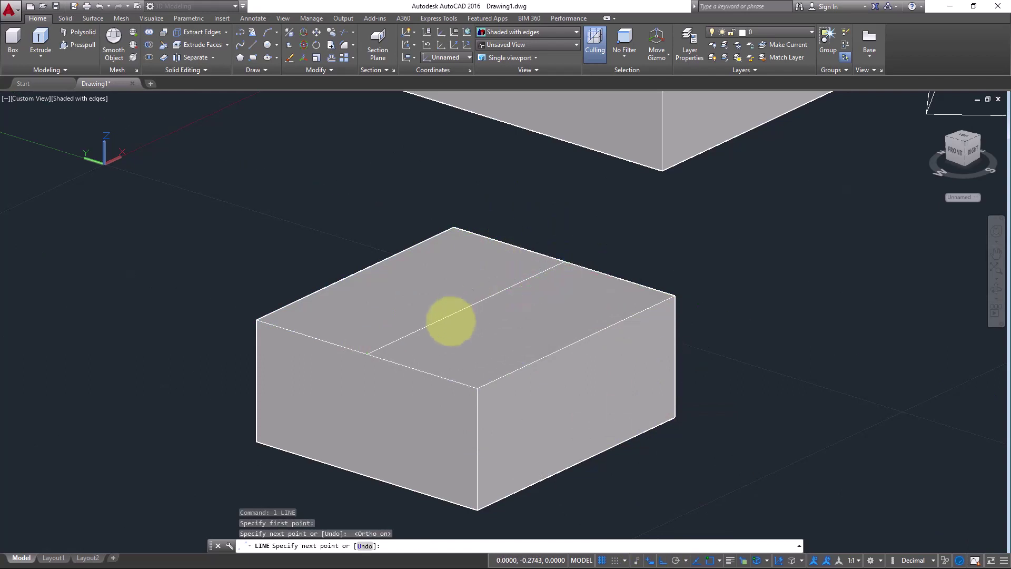
{"action": "key", "text": "Escape"}
Select the line on the box's top face to check that it is an object separate from the solid
{"action": "scroll", "coordinate": [432, 333], "scroll_direction": "up", "scroll_amount": 2}
{"action": "left_click", "coordinate": [433, 320]}
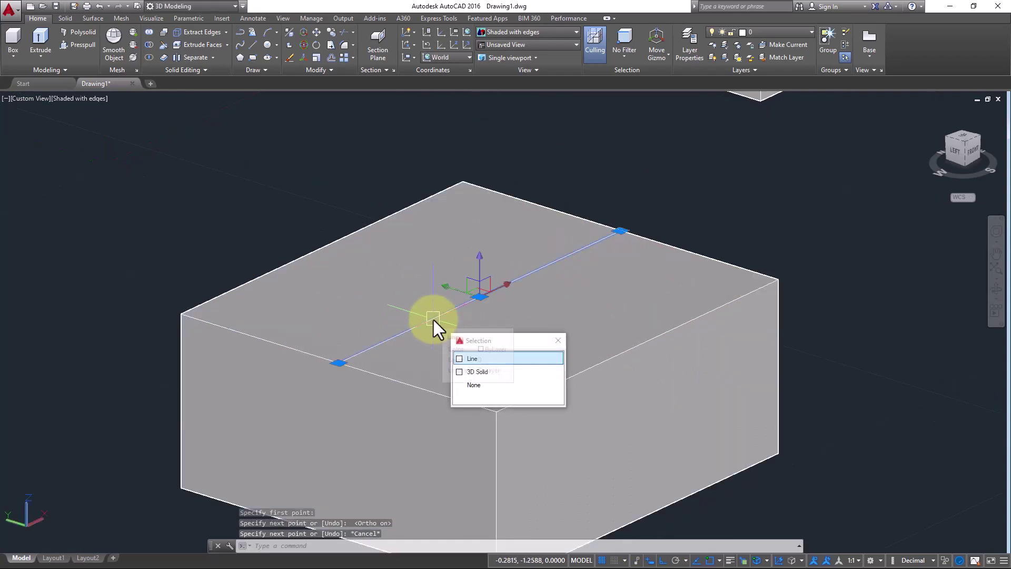
{"action": "key", "text": "Escape"}
{"action": "middle_click_drag", "start_coordinate": [552, 311], "coordinate": [560, 282]}
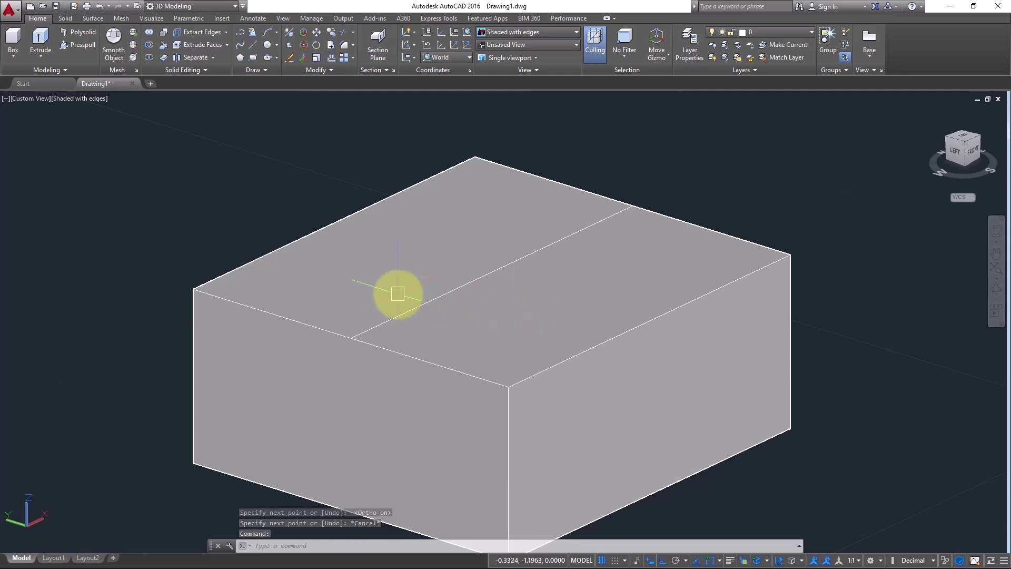
{"action": "mouse_move", "coordinate": [429, 349]}
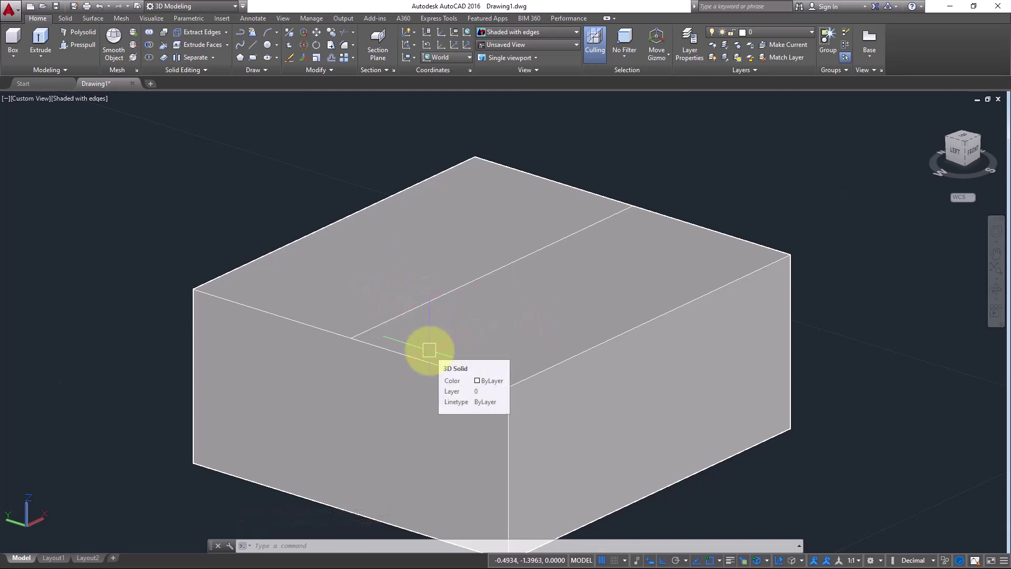
Imprint the line onto the box's top face and delete the source object
{"action": "left_click", "coordinate": [226, 32]}
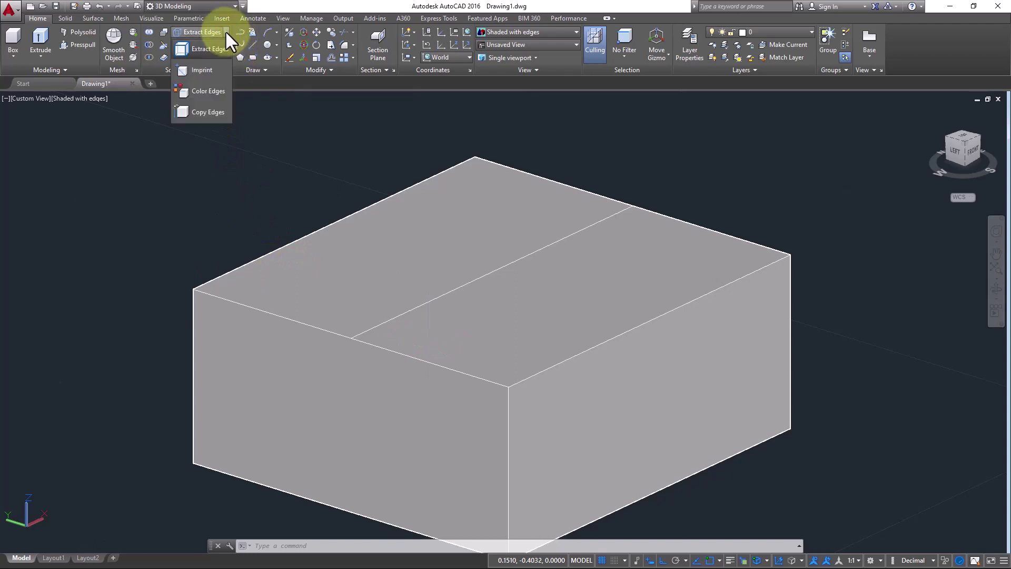
{"action": "left_click", "coordinate": [210, 69]}
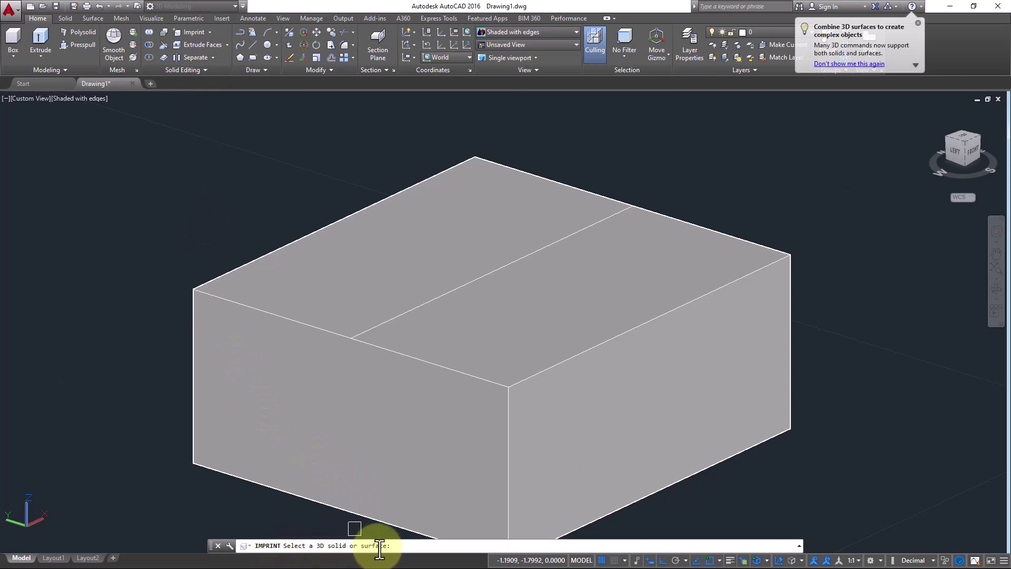
{"action": "left_click", "coordinate": [511, 326]}
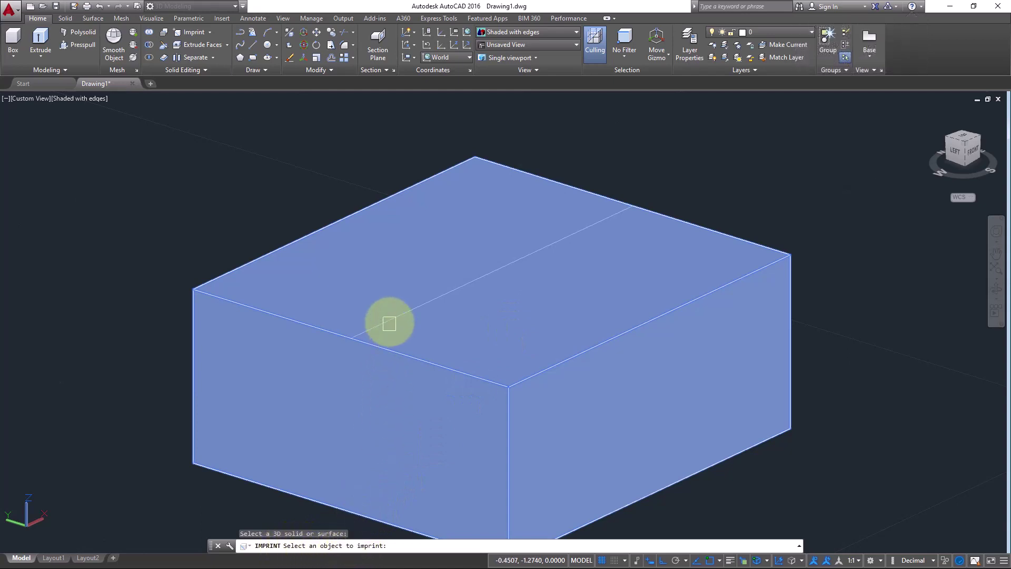
{"action": "left_click", "coordinate": [399, 315]}
{"action": "left_click", "coordinate": [453, 357]}
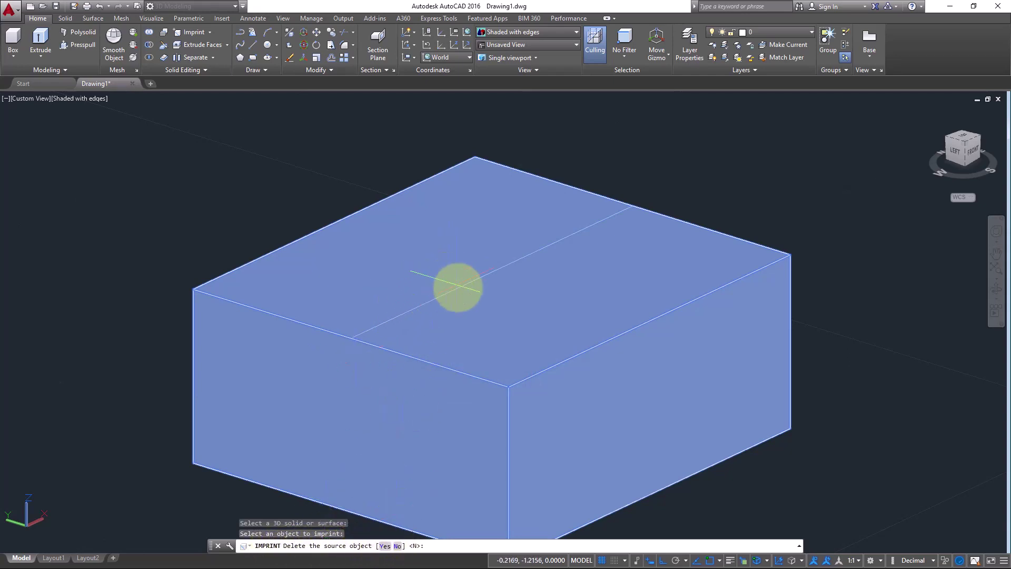
{"action": "left_click", "coordinate": [385, 546]}
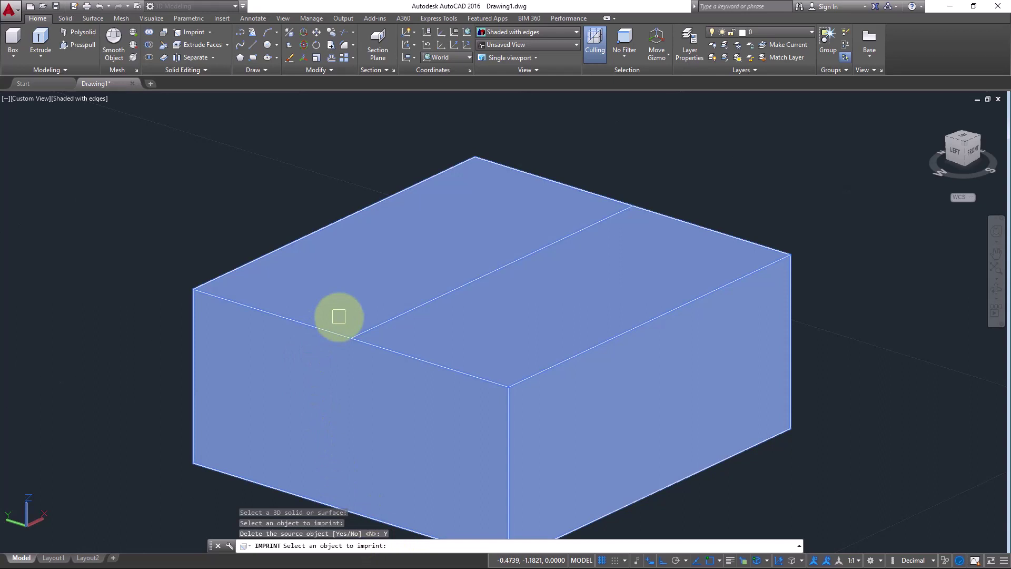
{"action": "key", "text": "Escape"}
Select the box at the imprinted line to check that the edge belongs to the solid
{"action": "left_click", "coordinate": [388, 319]}
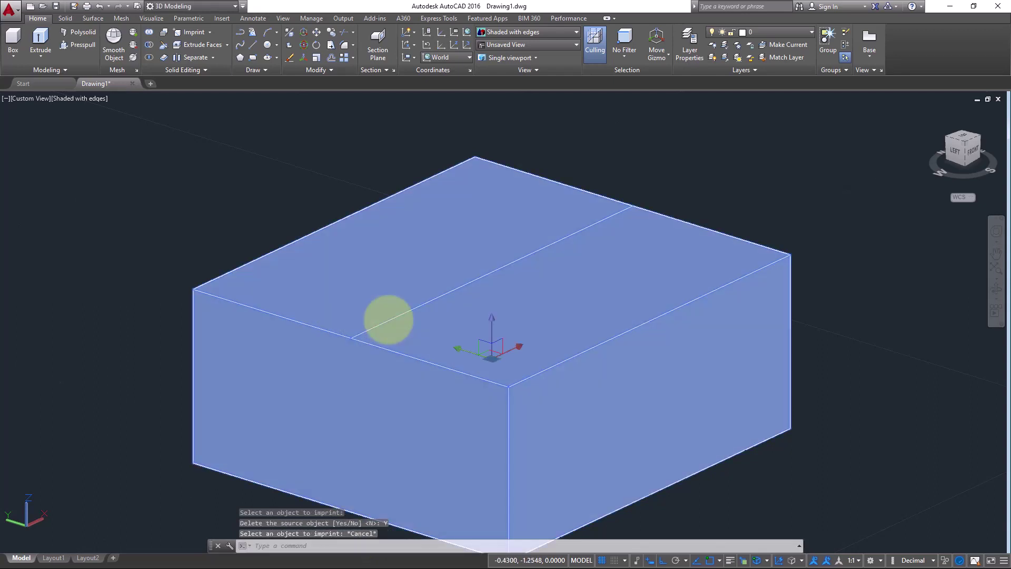
{"action": "middle_click_drag", "start_coordinate": [349, 312], "coordinate": [342, 311]}
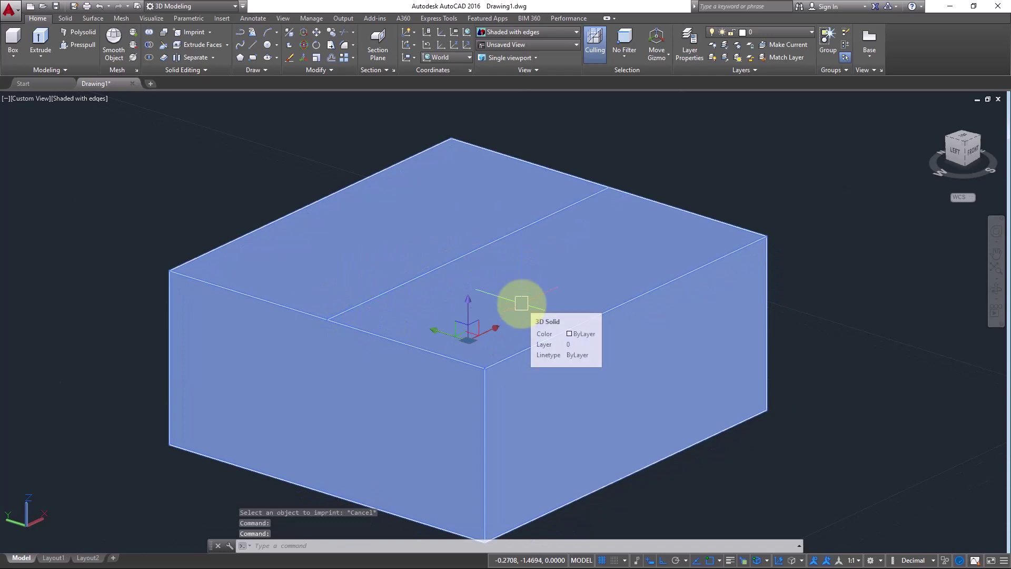
{"action": "key", "text": "Escape"}
Filter the selection to edges and raise the imprinted edge on the box's top face about 0.25 along Z into a gable ridge
{"action": "left_click", "coordinate": [636, 58]}
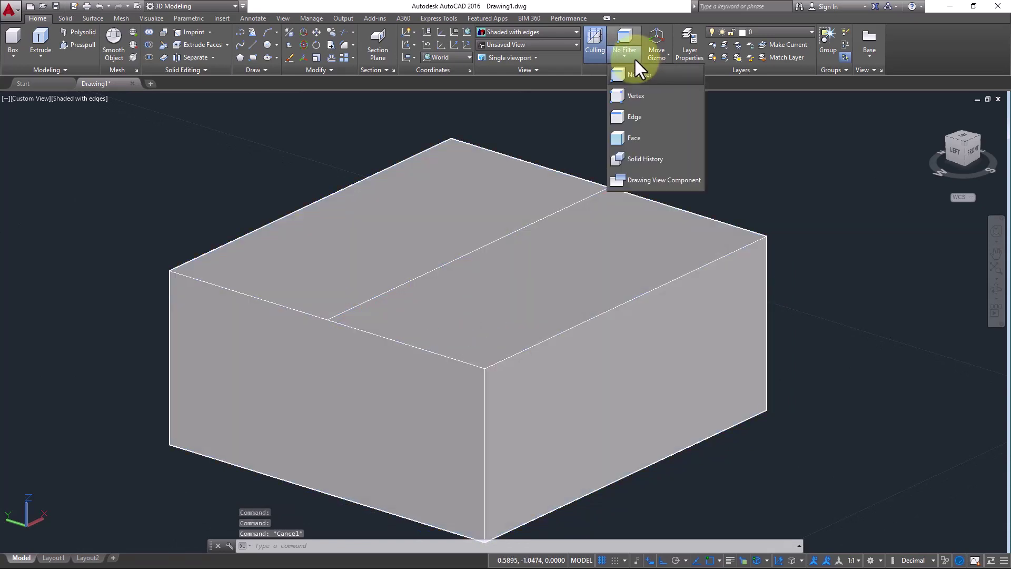
{"action": "left_click", "coordinate": [640, 117]}
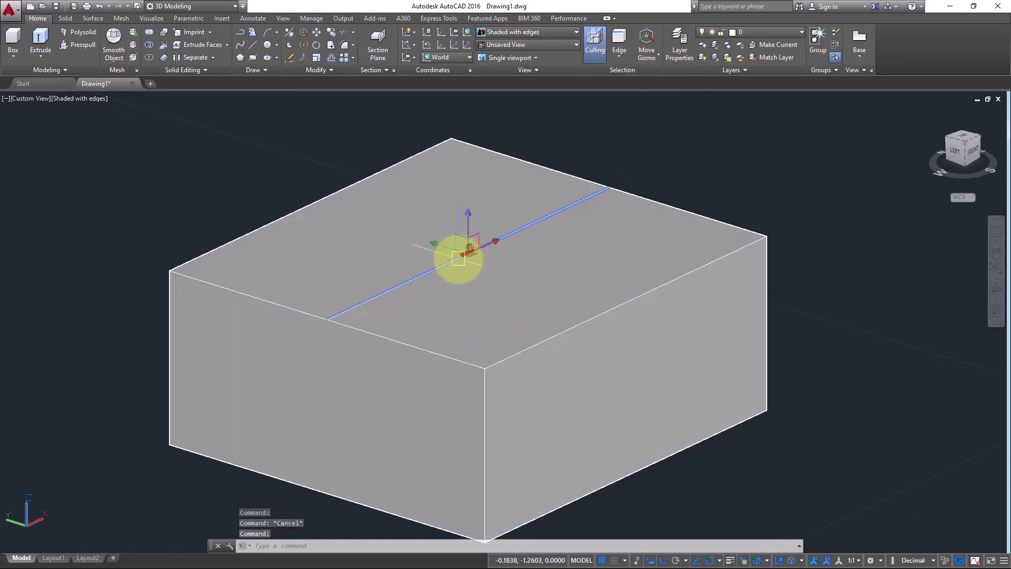
{"action": "left_click", "coordinate": [467, 247]}
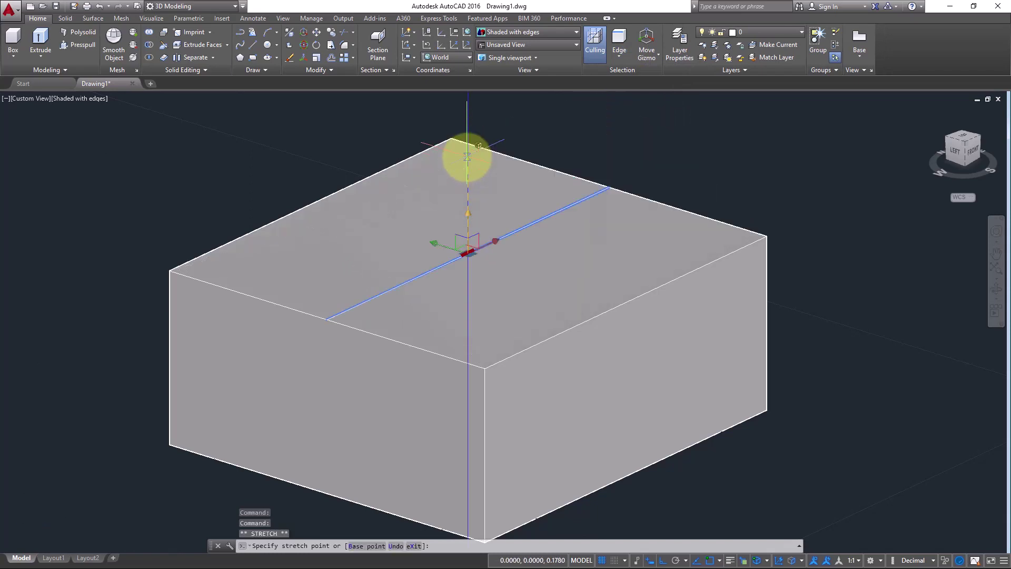
{"action": "middle_click_drag", "start_coordinate": [467, 167], "coordinate": [466, 225]}
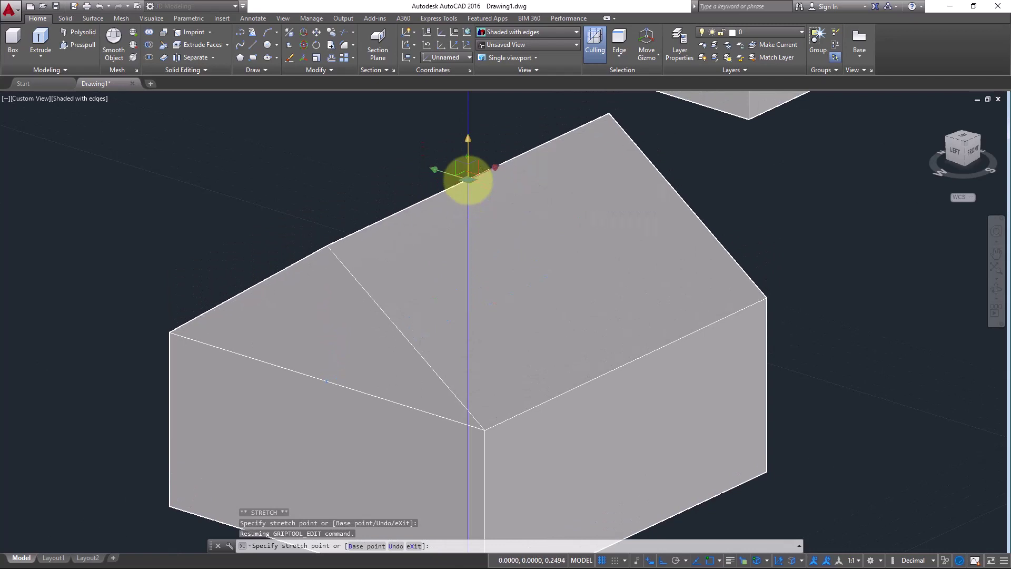
{"action": "left_click", "coordinate": [466, 164]}
{"action": "key", "text": "Escape"}
{"action": "scroll", "coordinate": [470, 369], "scroll_direction": "down", "scroll_amount": 4}
{"action": "scroll", "coordinate": [429, 432], "scroll_direction": "up", "scroll_amount": 2}
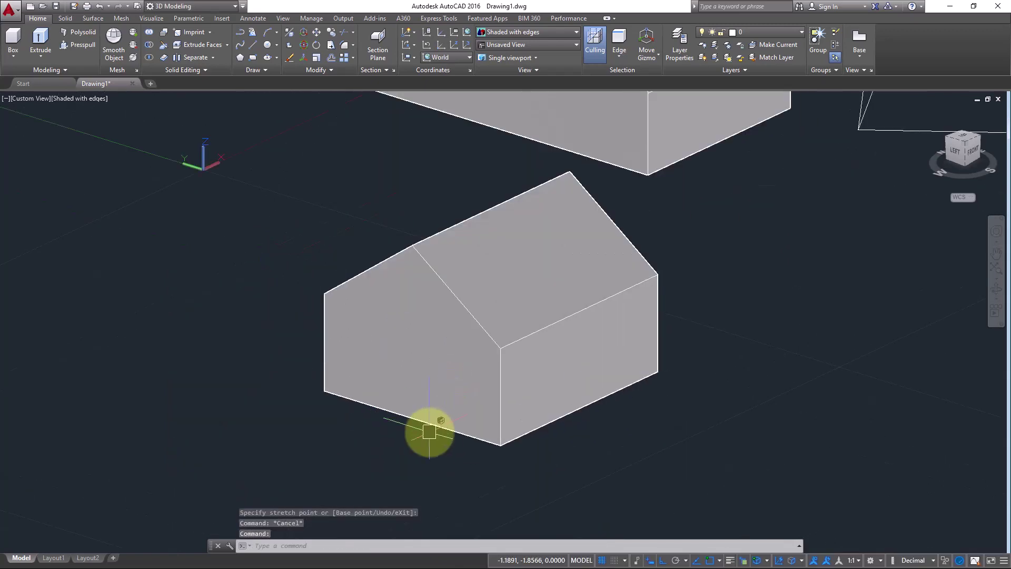
Draw a door-shaped rectangle on the gable-end face, extending below the face's bottom edge
{"action": "middle_click_drag", "start_coordinate": [425, 416], "coordinate": [396, 402]}
{"action": "scroll", "coordinate": [409, 401], "scroll_direction": "up", "scroll_amount": 3}
{"action": "scroll", "coordinate": [410, 402], "scroll_direction": "down", "scroll_amount": 2}
{"action": "type", "text": "r"}
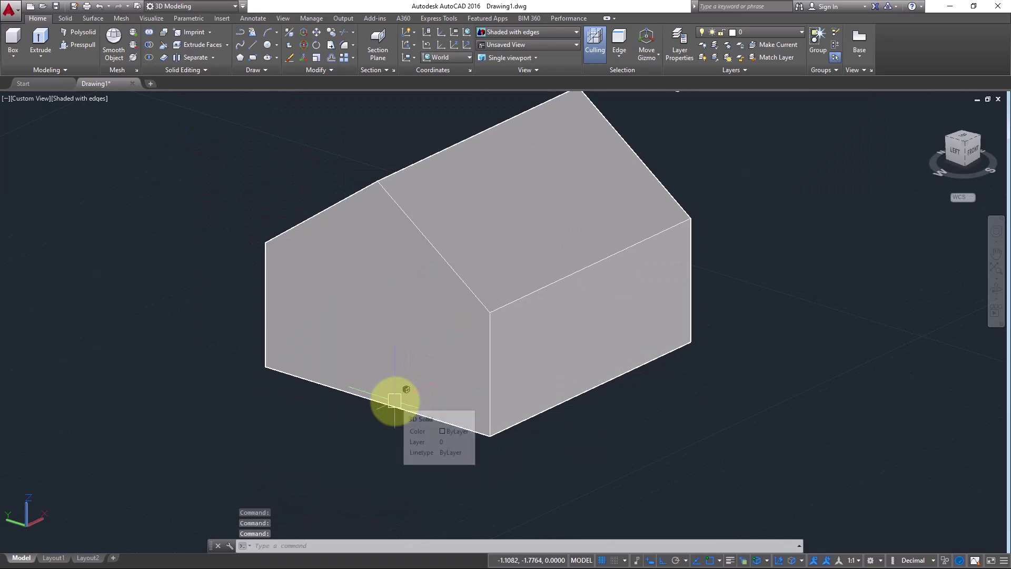
{"action": "type", "text": "ec"}
{"action": "key", "text": "Return"}
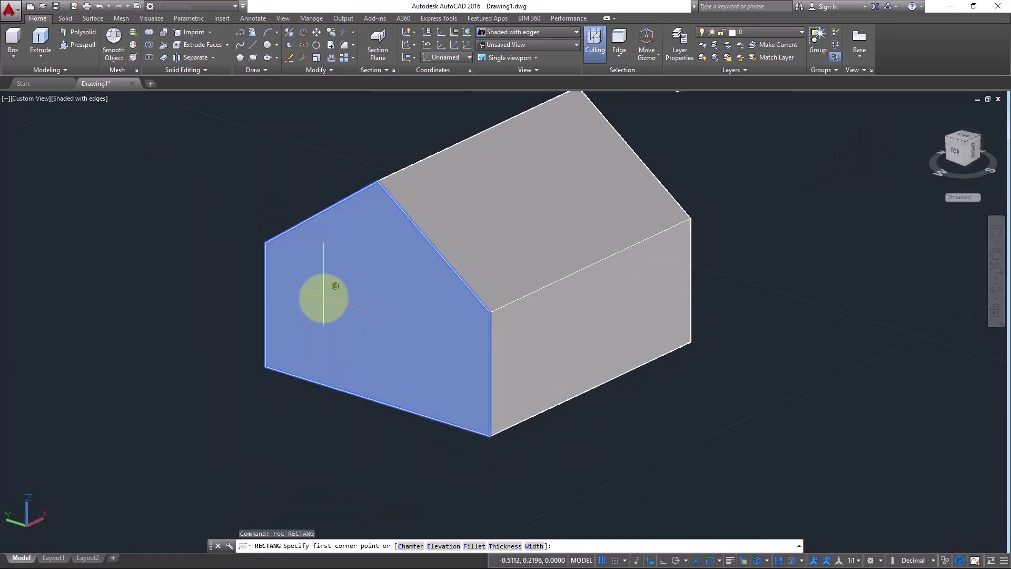
{"action": "left_click", "coordinate": [322, 289]}
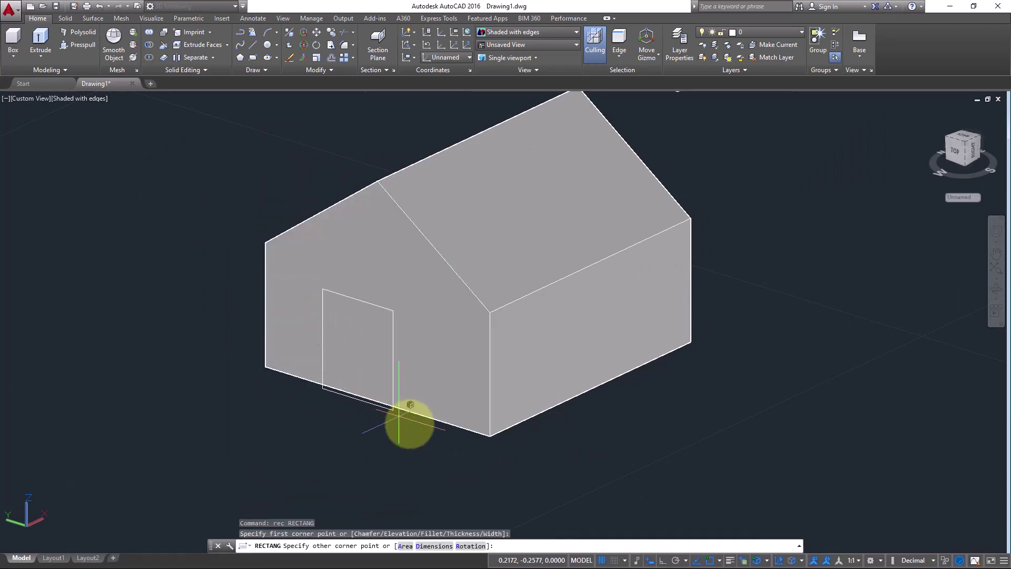
{"action": "left_click", "coordinate": [426, 468]}
Imprint the rectangle onto the gable-end face and delete the source object
{"action": "middle_click_drag", "start_coordinate": [339, 445], "coordinate": [365, 447], "text": "shift"}
{"action": "scroll", "coordinate": [365, 447], "scroll_direction": "up", "scroll_amount": 2}
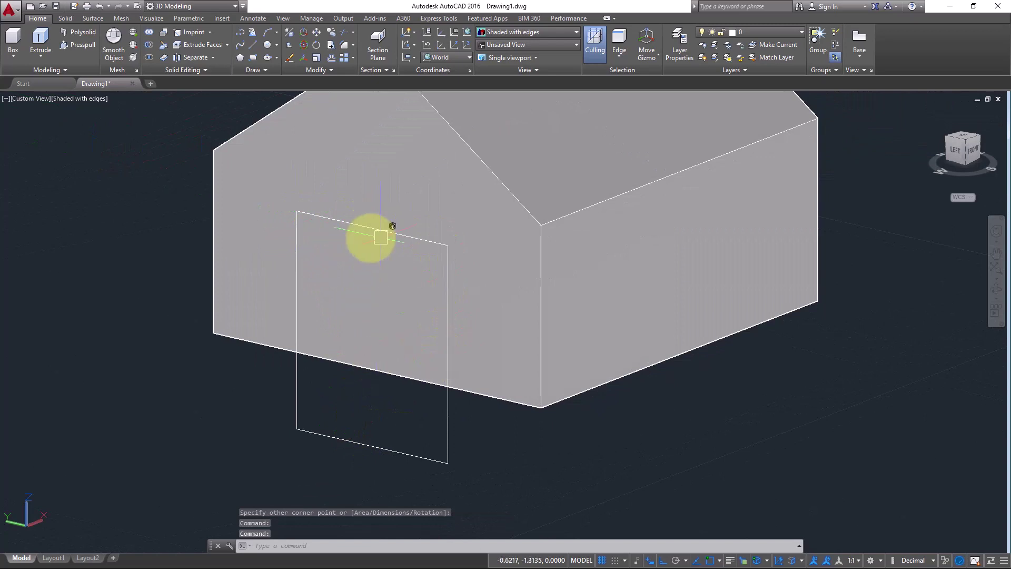
{"action": "middle_click_drag", "start_coordinate": [489, 243], "coordinate": [481, 257]}
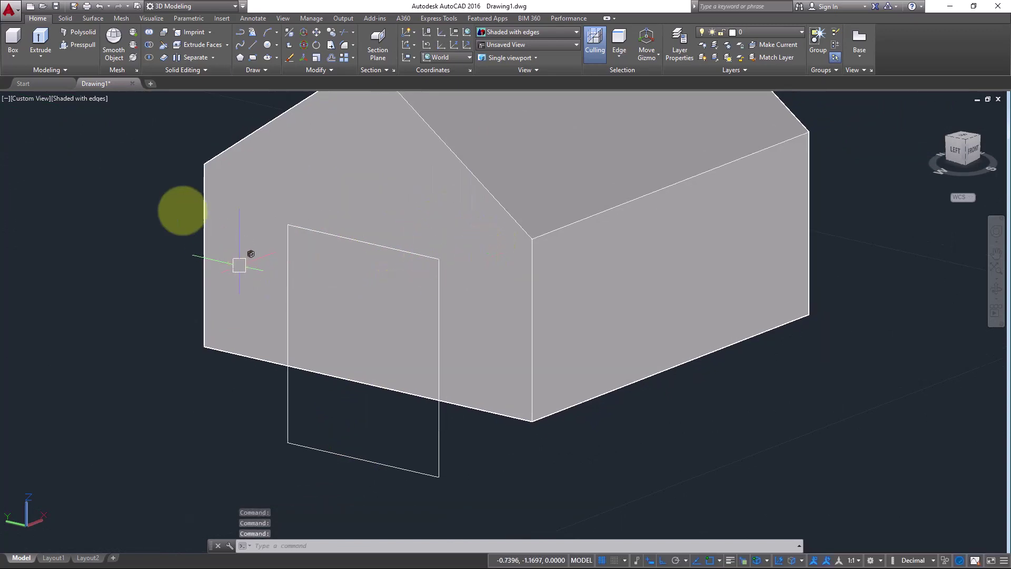
{"action": "left_click", "coordinate": [197, 33]}
{"action": "left_click", "coordinate": [446, 263]}
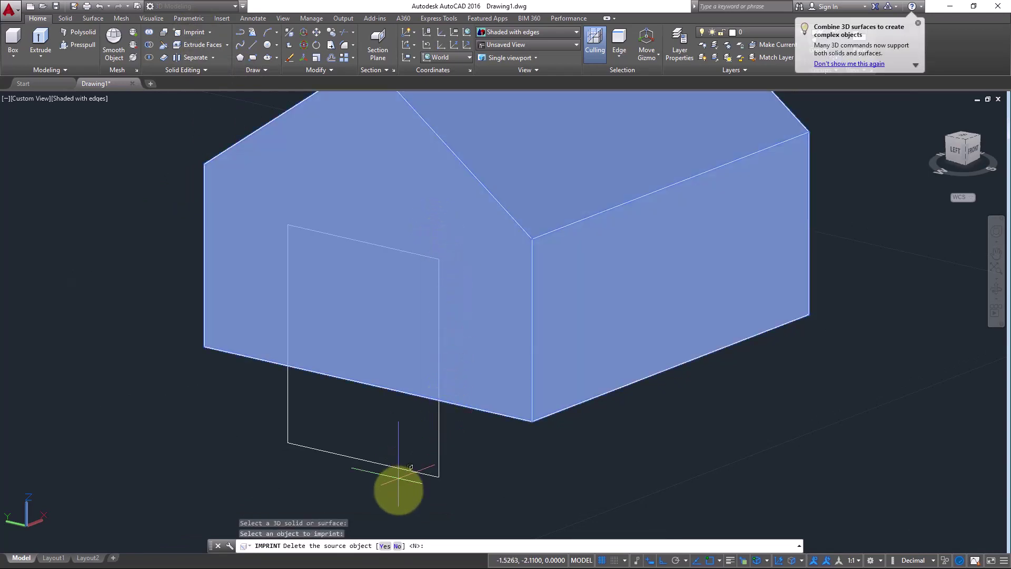
{"action": "left_click", "coordinate": [384, 546]}
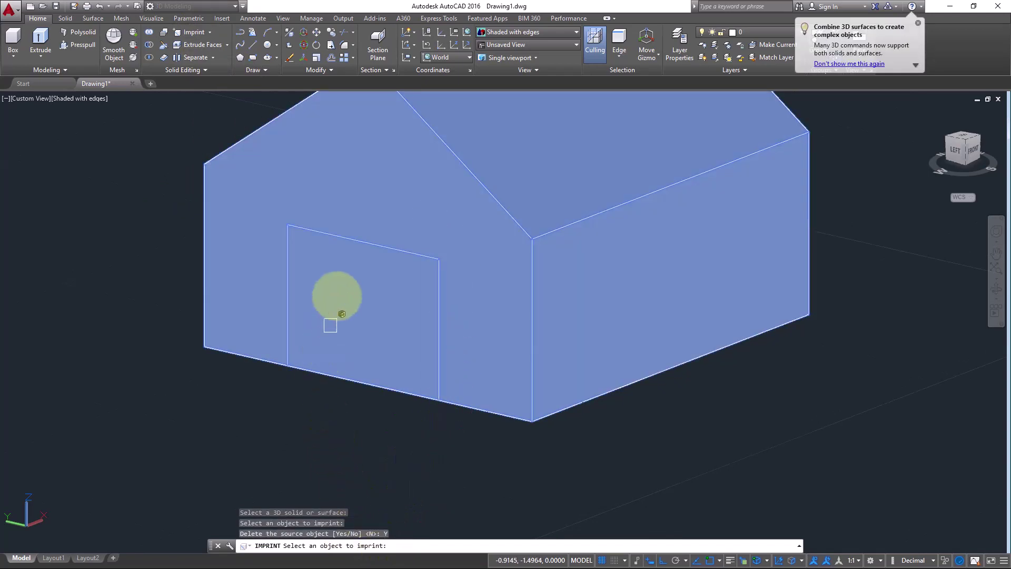
{"action": "key", "text": "Escape"}
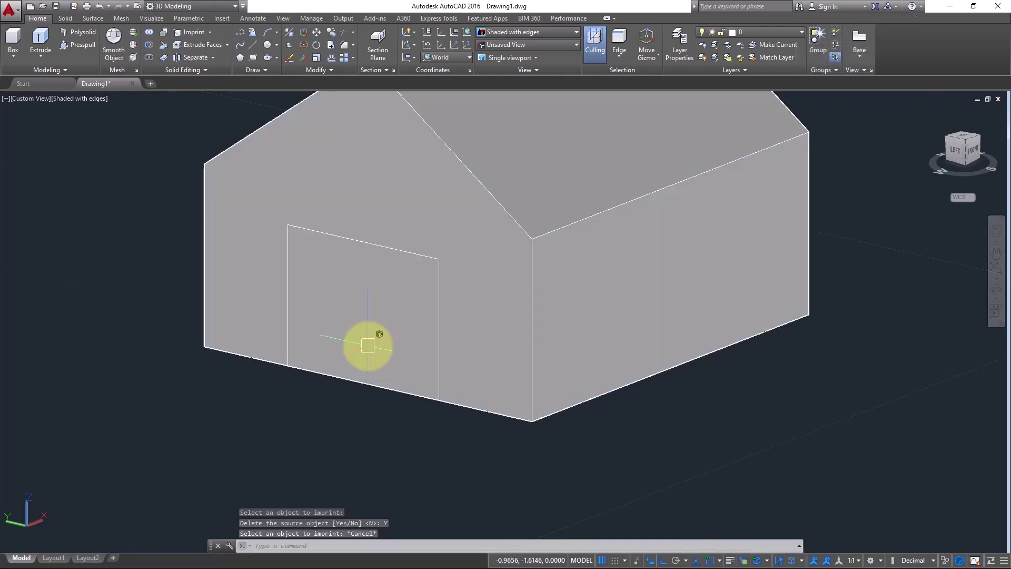
Presspull the imprinted door area through the entire house solid to cut an opening
{"action": "left_click", "coordinate": [77, 45]}
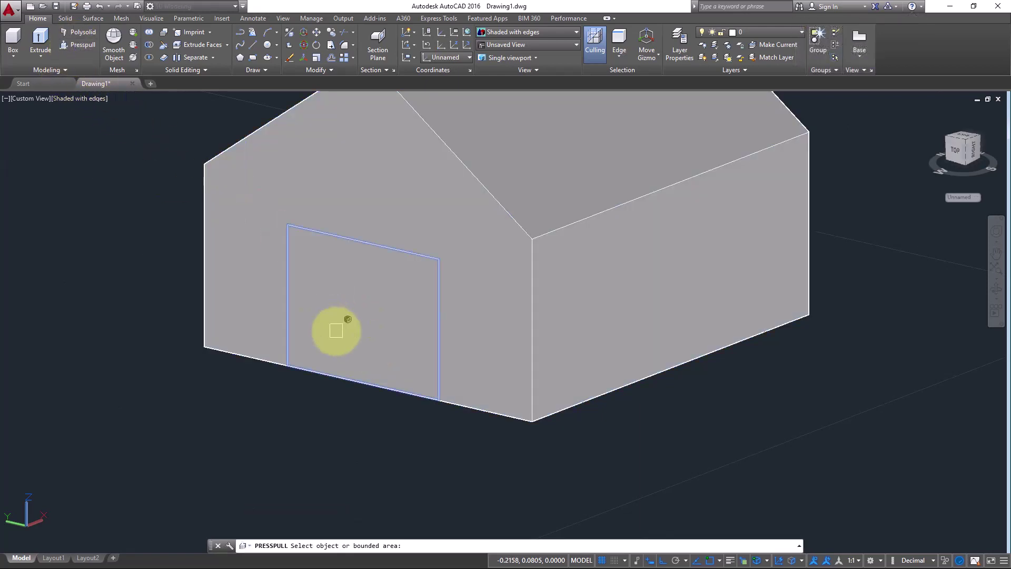
{"action": "left_click", "coordinate": [334, 330]}
{"action": "left_click", "coordinate": [830, 277]}
{"action": "scroll", "coordinate": [424, 323], "scroll_direction": "down", "scroll_amount": 3}
{"action": "middle_click_drag", "start_coordinate": [424, 323], "coordinate": [372, 371], "text": "shift"}
{"action": "scroll", "coordinate": [371, 371], "scroll_direction": "up", "scroll_amount": 2}
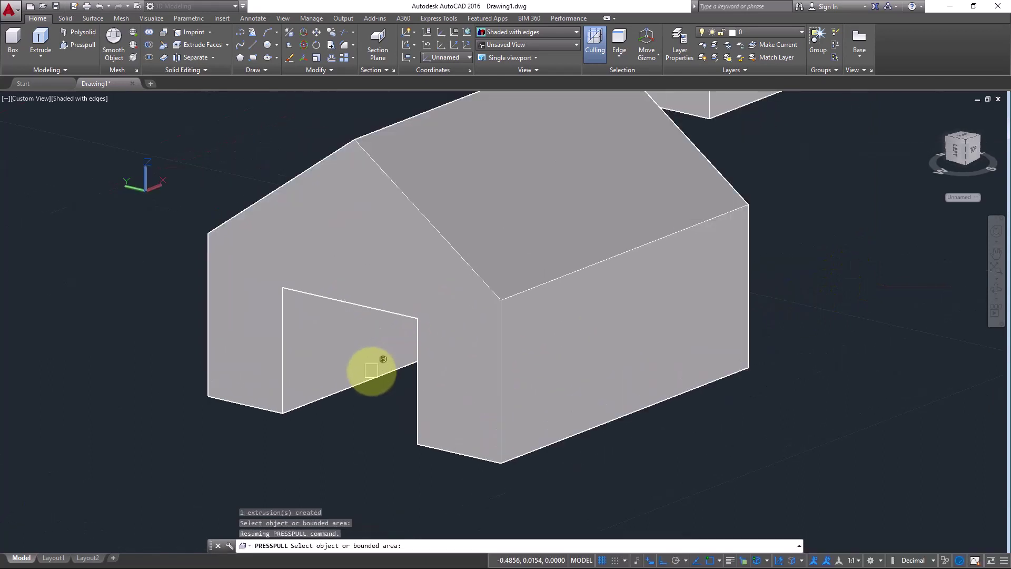
{"action": "type", "text": "c"}
{"action": "key", "text": "Return"}
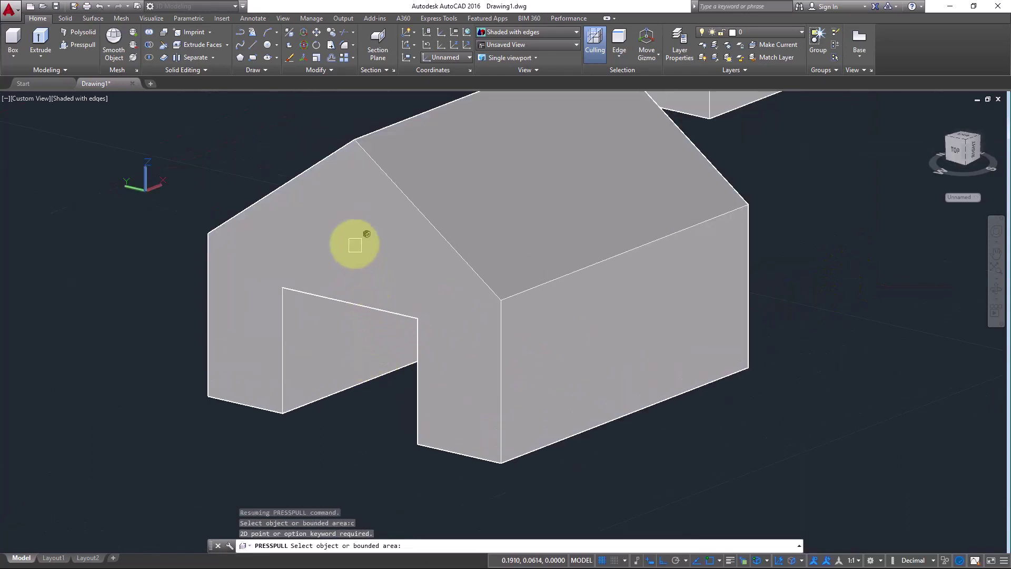
{"action": "key", "text": "Escape"}
{"action": "scroll", "coordinate": [354, 266], "scroll_direction": "down", "scroll_amount": 2}
{"action": "middle_click_drag", "start_coordinate": [349, 238], "coordinate": [357, 277], "text": "shift"}
{"action": "key", "text": "Escape"}
Draw a vertical line about 0.38 long on the gable-end face, from the midpoint of the bottom edge beside the opening up to the sloped edge
{"action": "scroll", "coordinate": [339, 295], "scroll_direction": "up", "scroll_amount": 1}
{"action": "scroll", "coordinate": [355, 281], "scroll_direction": "up", "scroll_amount": 2}
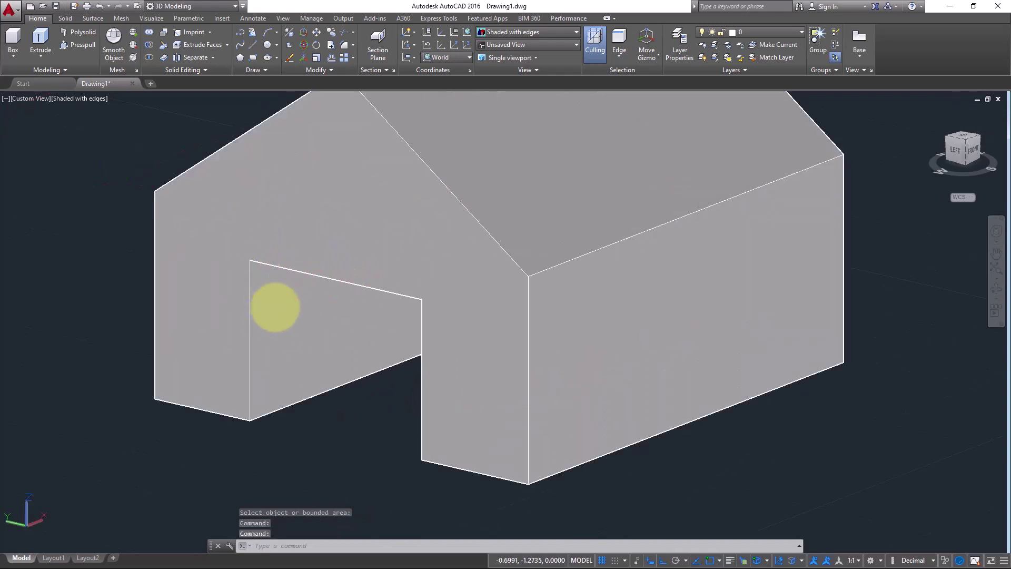
{"action": "middle_click_drag", "start_coordinate": [273, 309], "coordinate": [278, 302]}
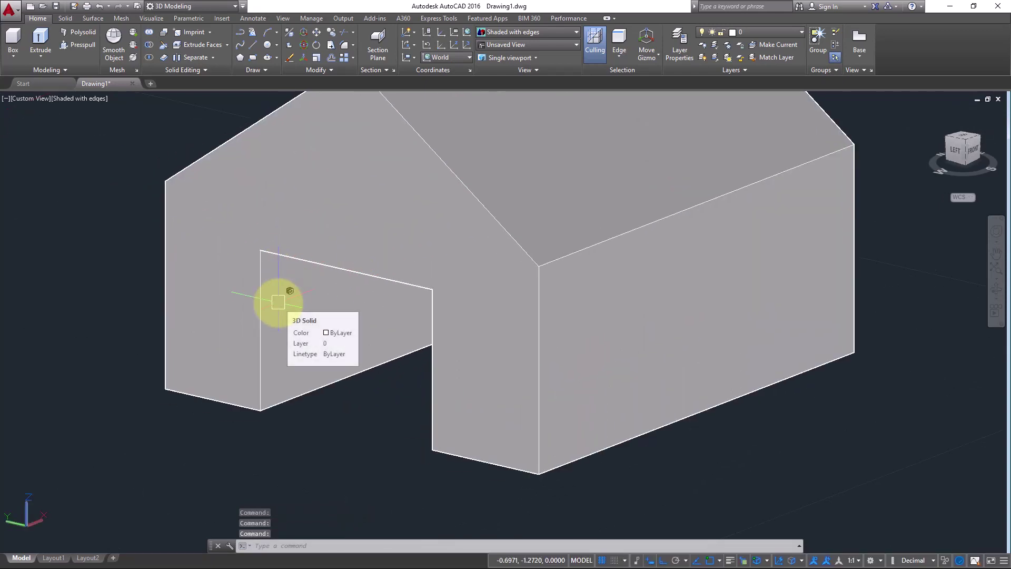
{"action": "type", "text": "l"}
{"action": "key", "text": "Return"}
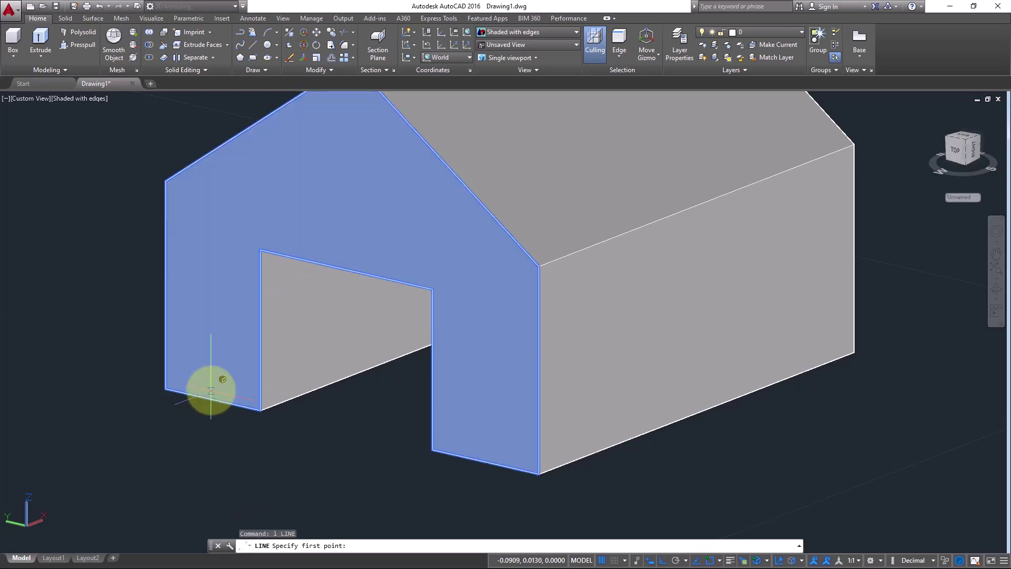
{"action": "left_click", "coordinate": [212, 399]}
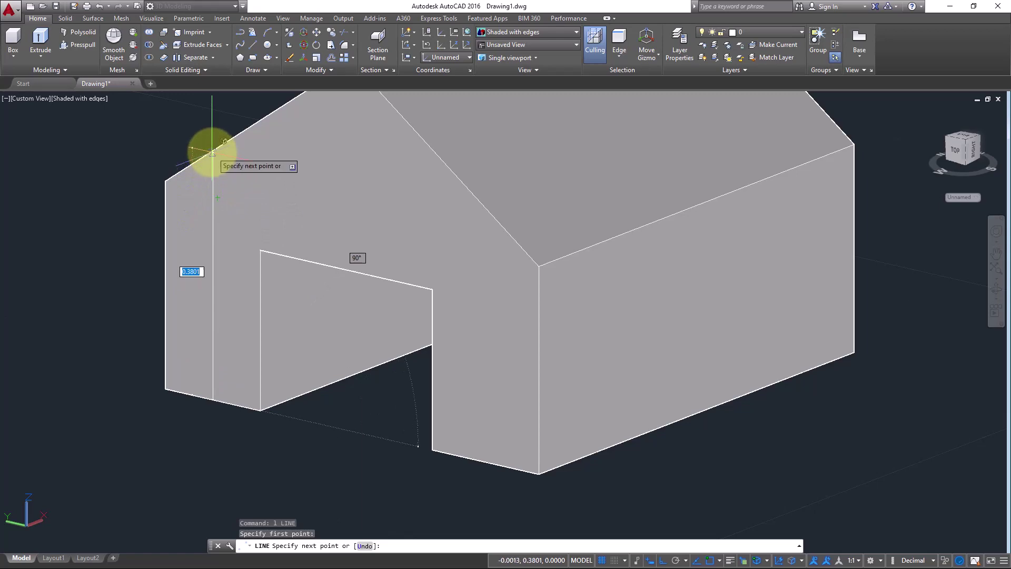
{"action": "key", "text": "Escape"}
Imprint the vertical line onto the gable-end face and delete the source object
{"action": "middle_click_drag", "start_coordinate": [219, 264], "coordinate": [203, 249], "text": "shift"}
{"action": "scroll", "coordinate": [200, 244], "scroll_direction": "up", "scroll_amount": 2}
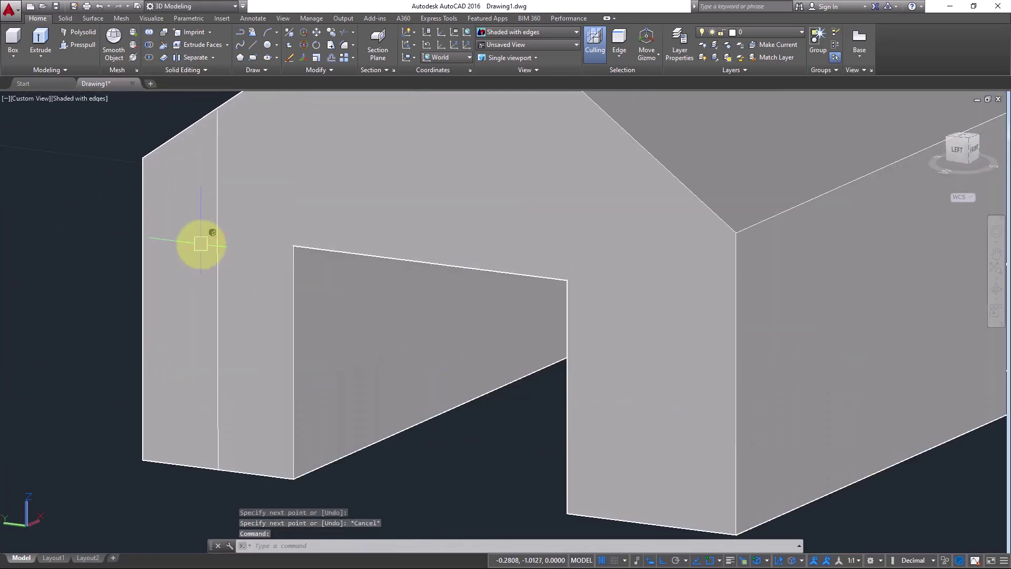
{"action": "scroll", "coordinate": [213, 258], "scroll_direction": "down", "scroll_amount": 3}
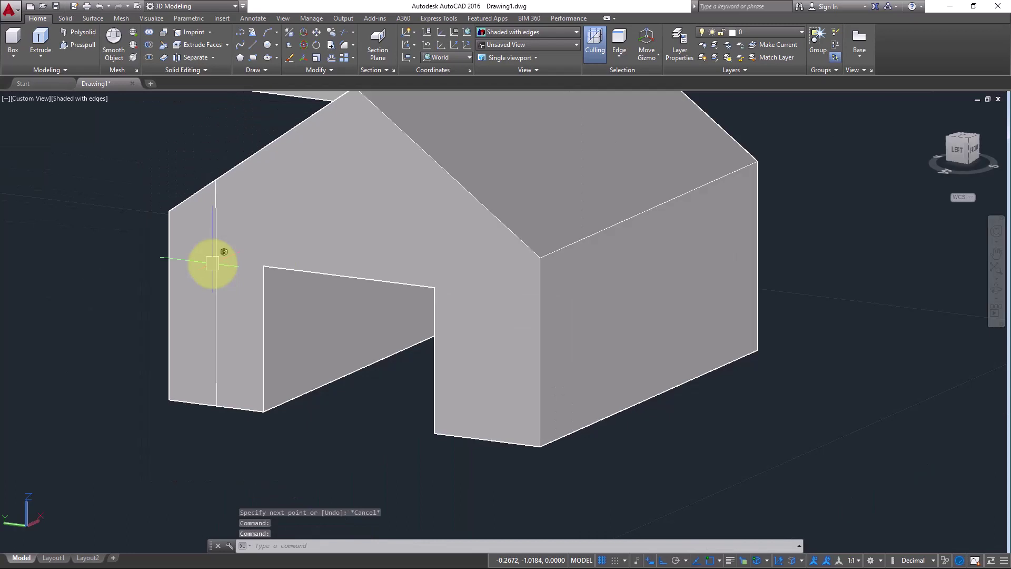
{"action": "left_click", "coordinate": [192, 33]}
{"action": "left_click", "coordinate": [311, 213]}
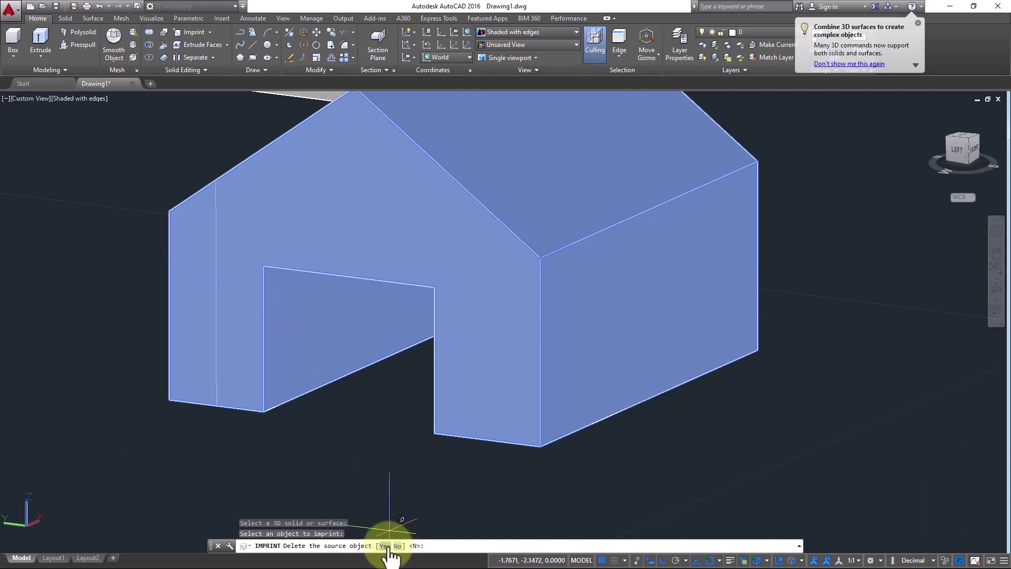
{"action": "left_click", "coordinate": [385, 545]}
{"action": "scroll", "coordinate": [149, 282], "scroll_direction": "up", "scroll_amount": 2}
{"action": "key", "text": "Escape"}
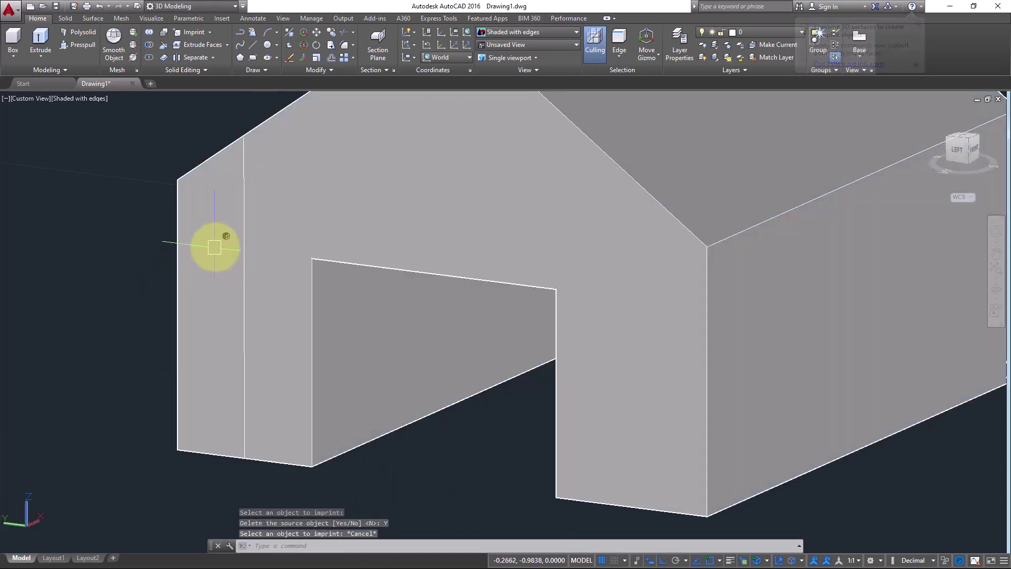
{"action": "key", "text": "Escape"}
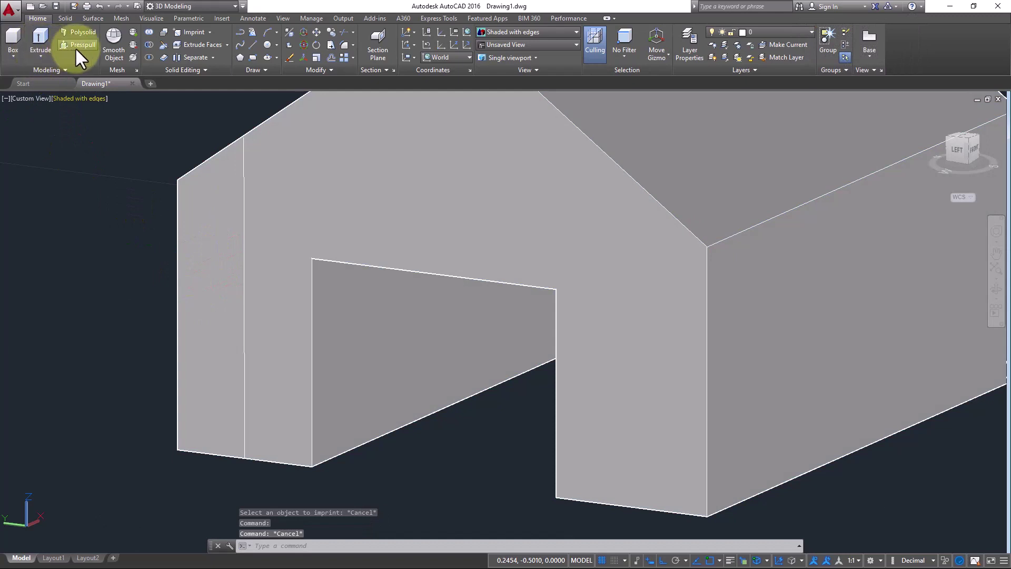
Try to presspull the narrow wall area beside the imprinted vertical line
{"action": "left_click", "coordinate": [75, 46]}
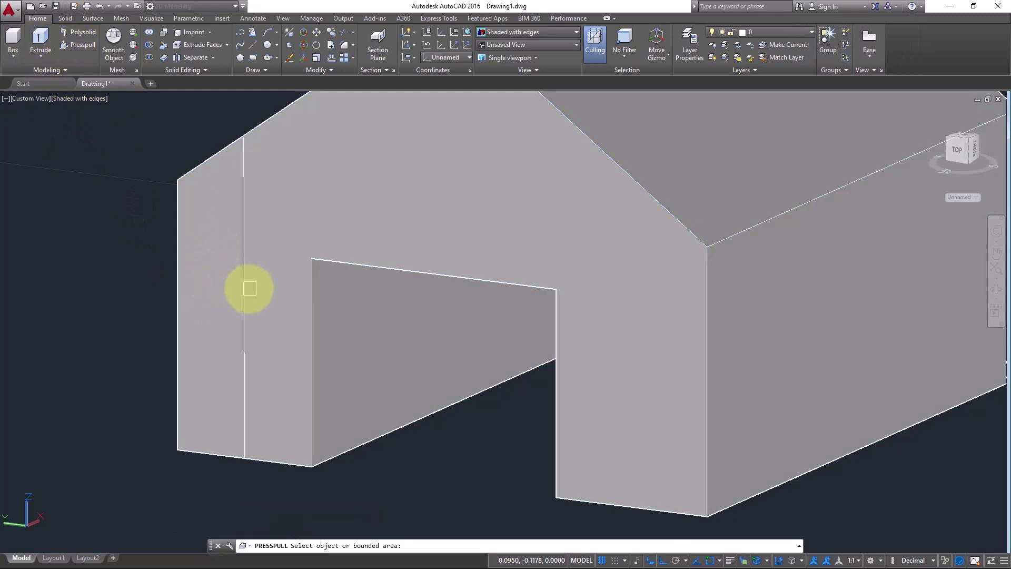
{"action": "left_click", "coordinate": [225, 293]}
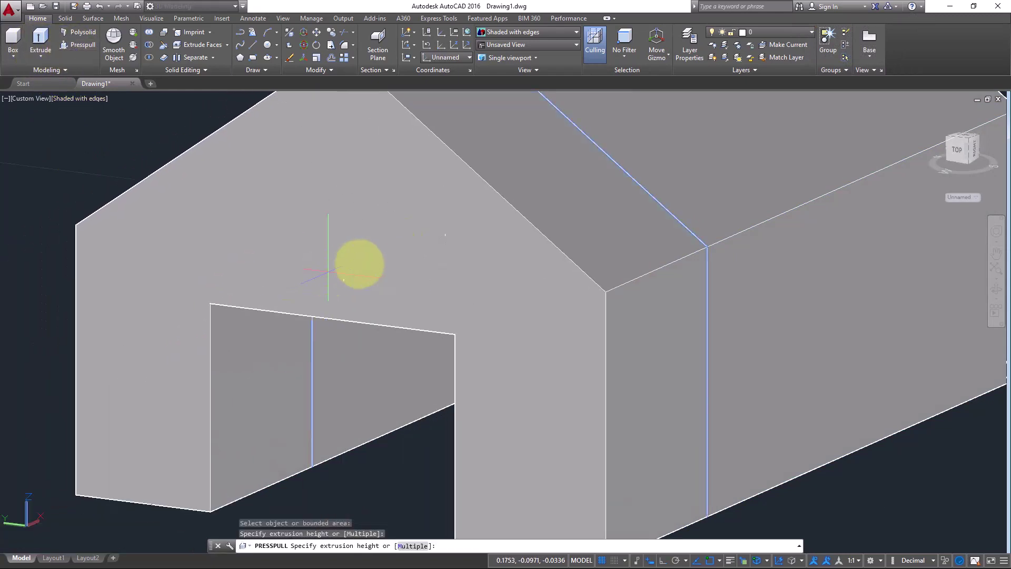
{"action": "key", "text": "Escape"}
{"action": "middle_click_drag", "start_coordinate": [203, 244], "coordinate": [397, 285], "text": "shift"}
{"action": "key", "text": "Escape"}
Inspect the upper end of the imprinted vertical line where it should meet the sloped roof edge
{"action": "scroll", "coordinate": [396, 285], "scroll_direction": "up", "scroll_amount": 5}
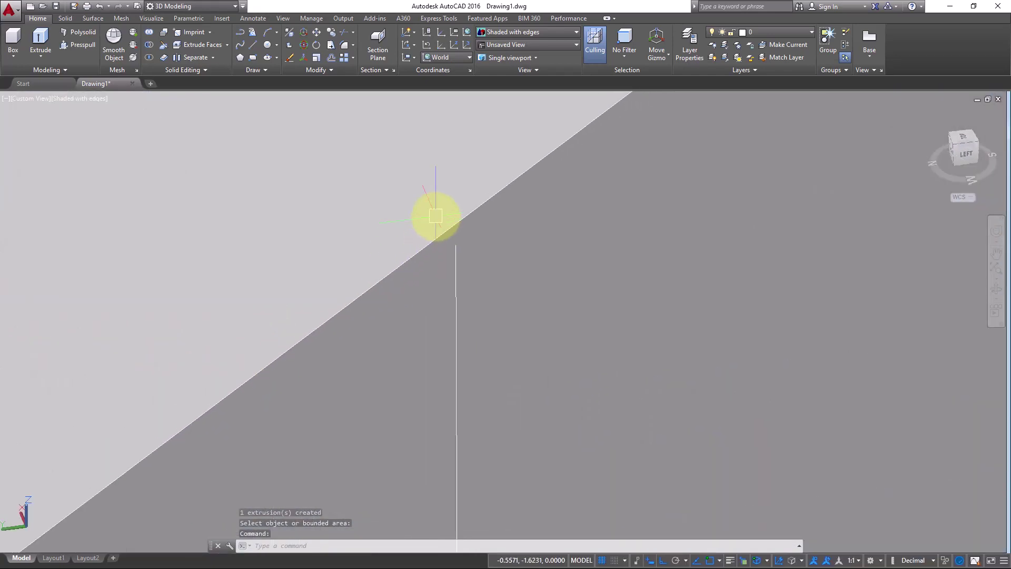
{"action": "scroll", "coordinate": [464, 264], "scroll_direction": "down", "scroll_amount": 5}
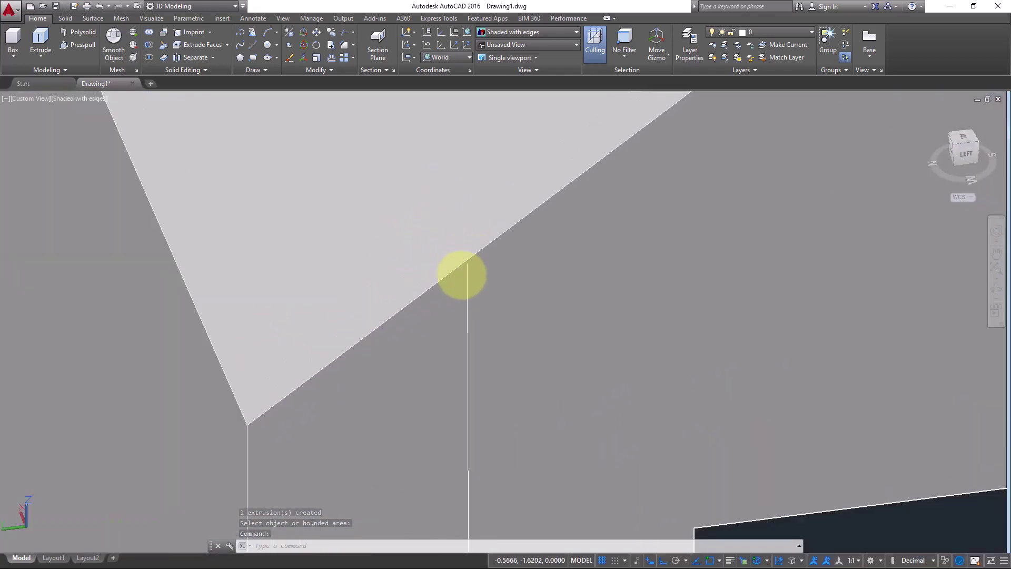
{"action": "middle_click_drag", "start_coordinate": [453, 269], "coordinate": [422, 282]}
{"action": "left_click", "coordinate": [422, 283]}
{"action": "key", "text": "Escape"}
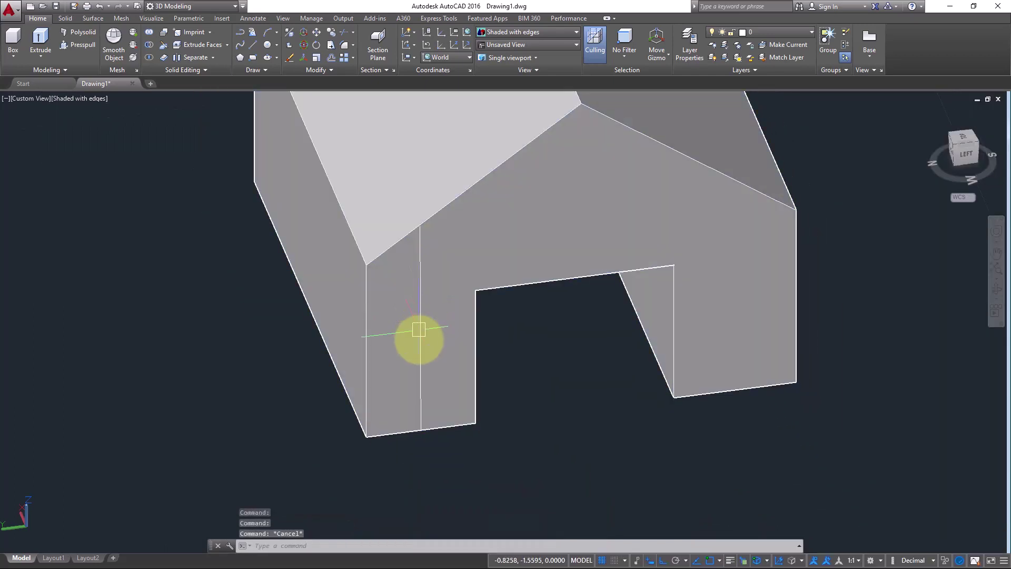
With the Edge subobject filter, try to move the imprinted vertical edge out from the gable-end face
{"action": "scroll", "coordinate": [419, 335], "scroll_direction": "up", "scroll_amount": 2}
{"action": "middle_click_drag", "start_coordinate": [421, 354], "coordinate": [413, 348]}
{"action": "left_click", "coordinate": [625, 51]}
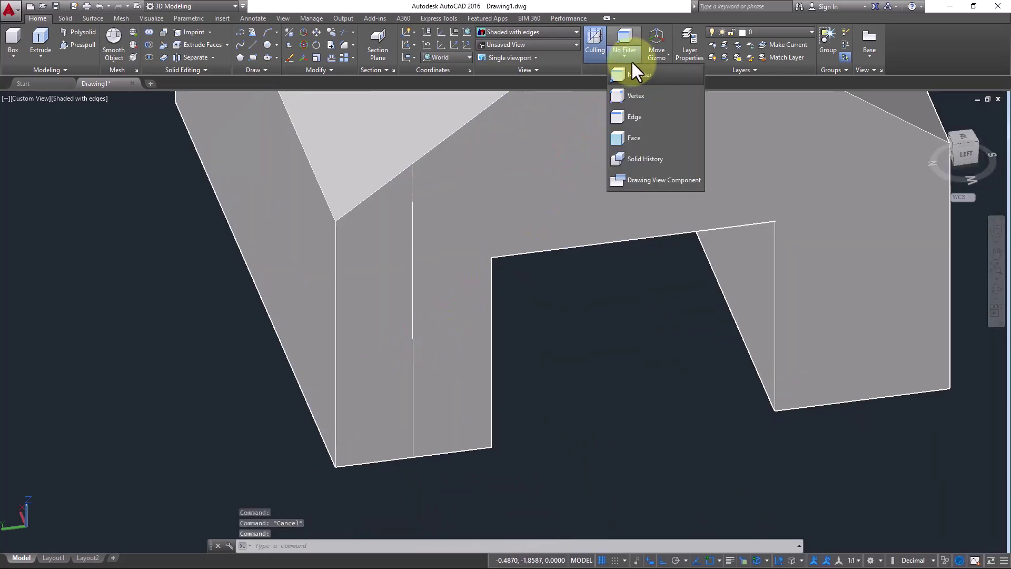
{"action": "left_click", "coordinate": [638, 117]}
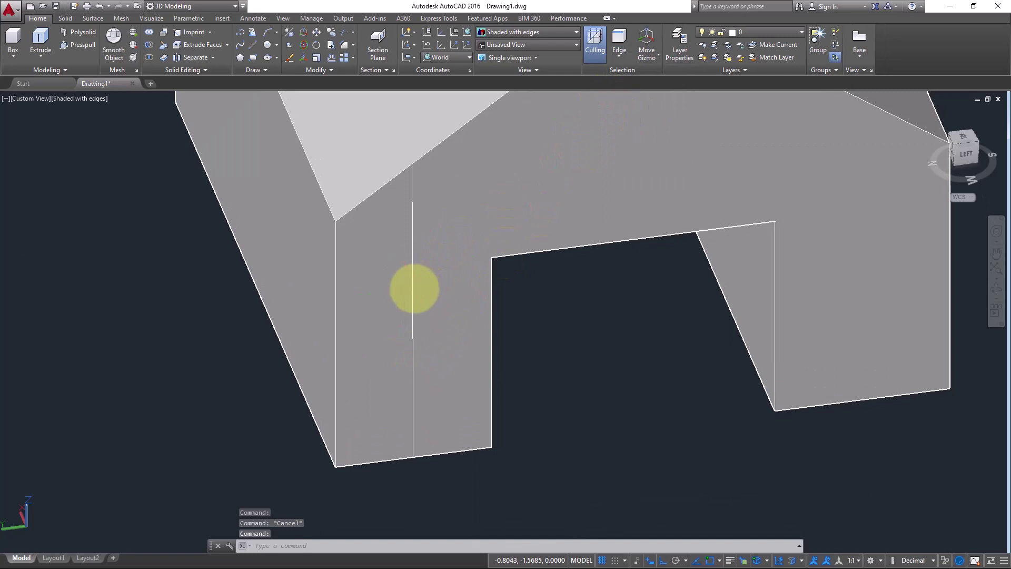
{"action": "left_click", "coordinate": [413, 328]}
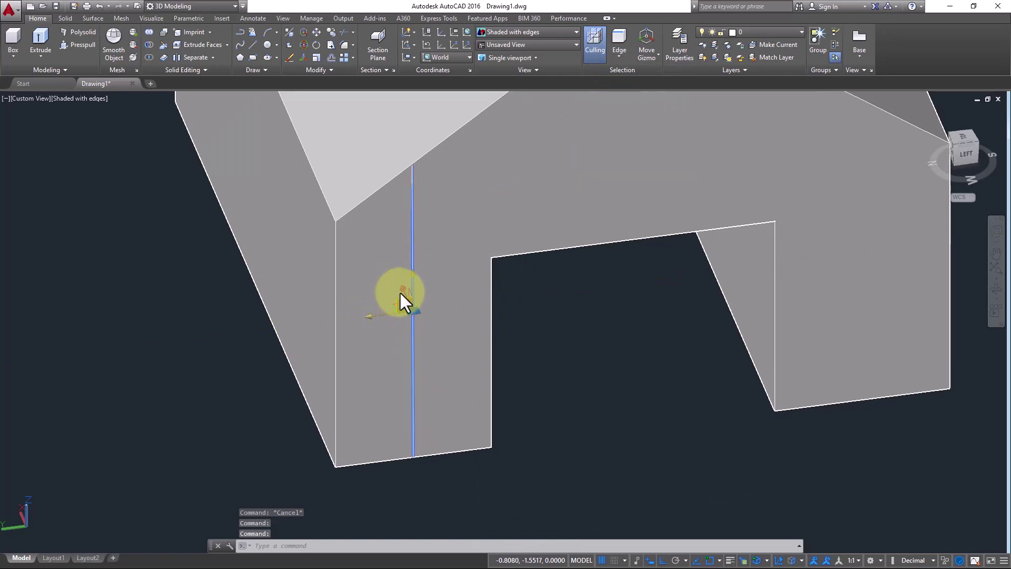
{"action": "left_click_drag", "start_coordinate": [406, 300], "coordinate": [510, 391]}
{"action": "mouse_move", "coordinate": [517, 397]}
{"action": "middle_mouse_down", "text": "shift"}
{"action": "mouse_move", "coordinate": [481, 408]}
{"action": "mouse_move", "coordinate": [448, 355]}
{"action": "mouse_move", "coordinate": [364, 337]}
{"action": "middle_mouse_up", "text": "shift"}
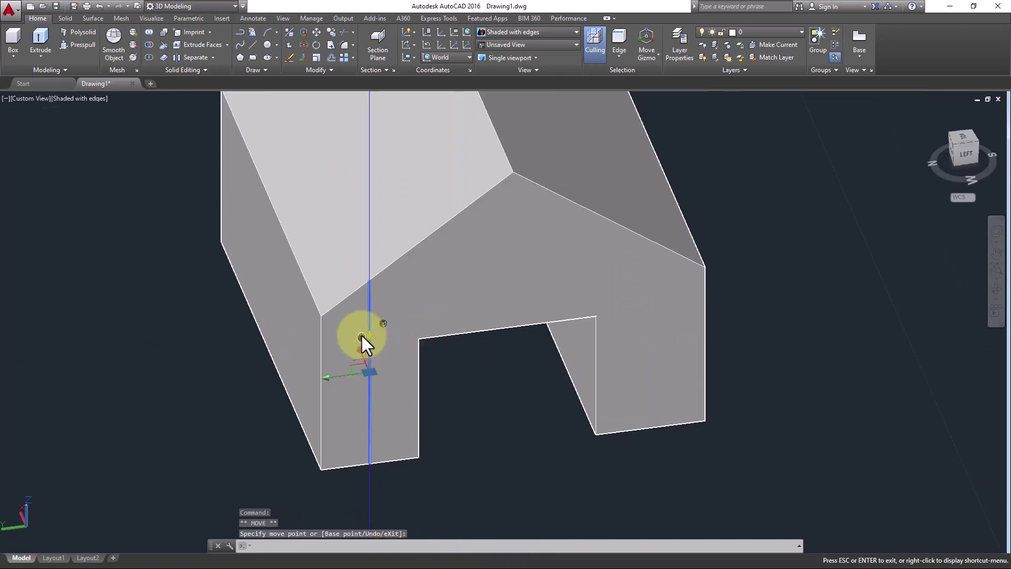
{"action": "key", "text": "Escape"}
{"action": "middle_click_drag", "start_coordinate": [427, 402], "coordinate": [351, 396]}
{"action": "middle_click_drag", "start_coordinate": [418, 365], "coordinate": [500, 411], "text": "shift"}
{"action": "scroll", "coordinate": [500, 410], "scroll_direction": "down", "scroll_amount": 1}
{"action": "scroll", "coordinate": [459, 310], "scroll_direction": "up", "scroll_amount": 3}
{"action": "scroll", "coordinate": [457, 306], "scroll_direction": "down", "scroll_amount": 4}
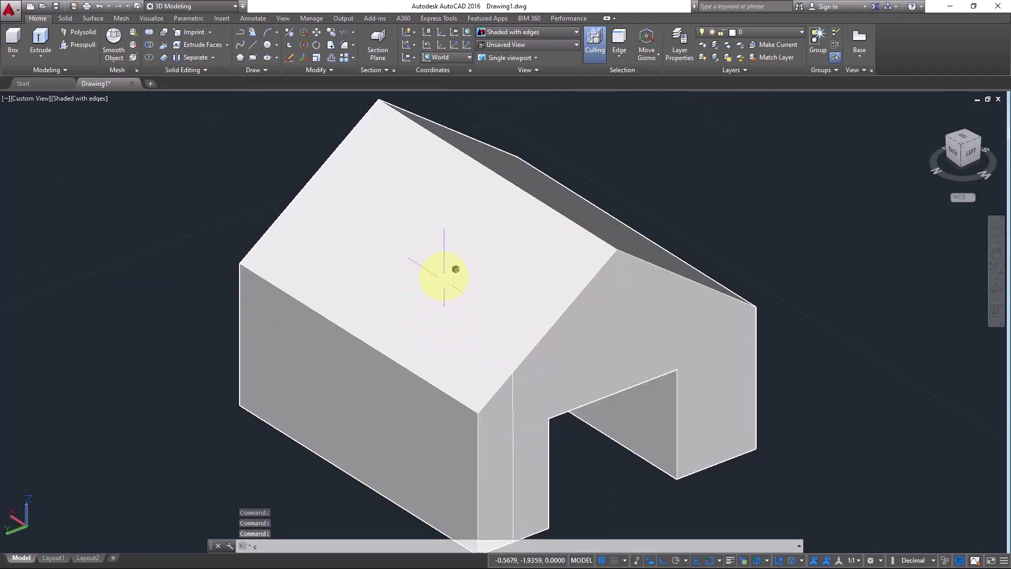
Draw a circle of radius about 0.44 on the sloped roof face, large enough to extend past the roof's edges
{"action": "key", "text": "Return"}
{"action": "left_click", "coordinate": [428, 264]}
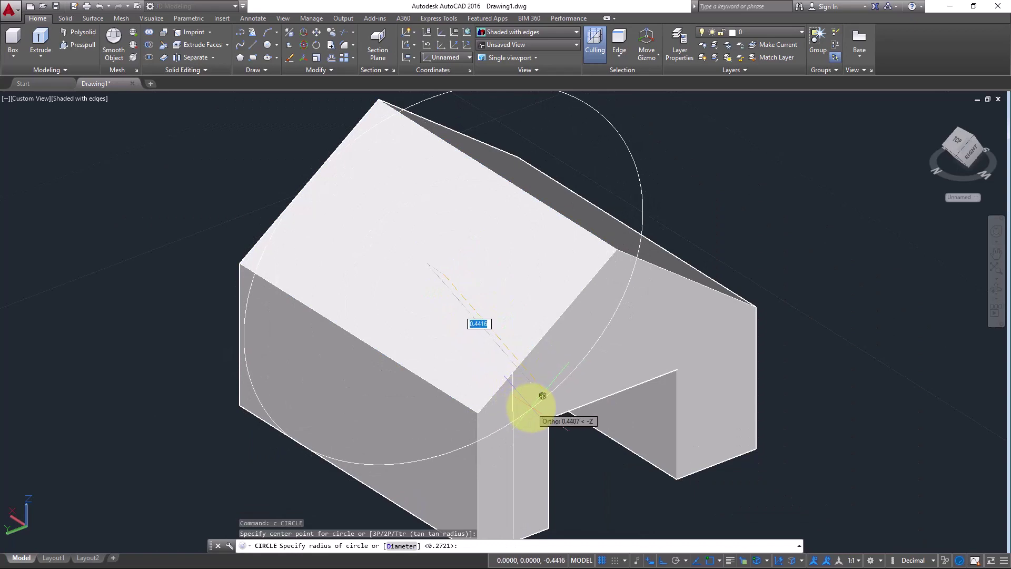
{"action": "key", "text": "Escape"}
{"action": "middle_click_drag", "start_coordinate": [443, 372], "coordinate": [452, 324], "text": "shift"}
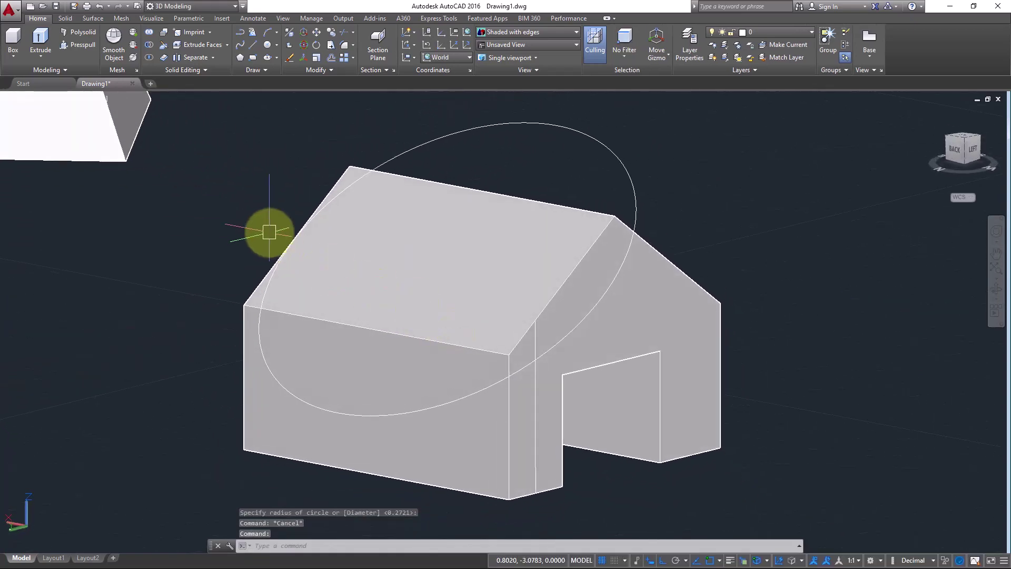
{"action": "middle_click_drag", "start_coordinate": [328, 284], "coordinate": [498, 352], "text": "shift"}
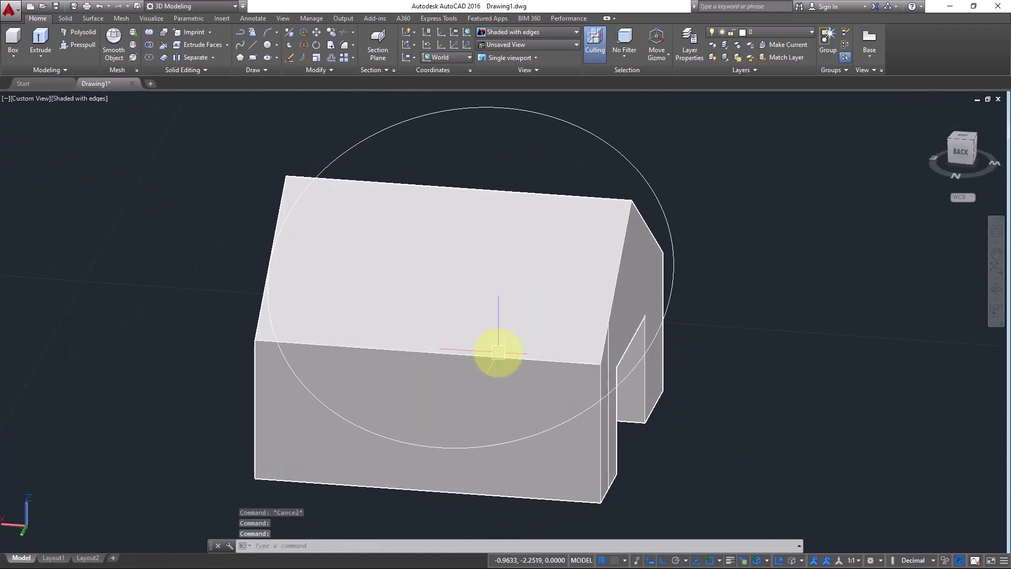
Imprint the circle onto the house solid and delete the source object
{"action": "left_click", "coordinate": [196, 31]}
{"action": "left_click", "coordinate": [291, 405]}
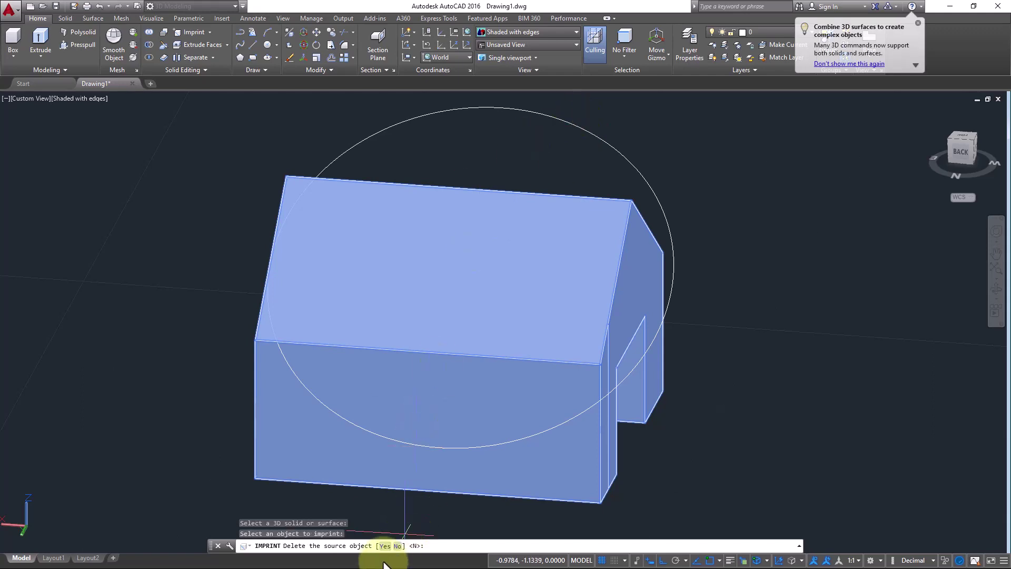
{"action": "left_click", "coordinate": [385, 546]}
{"action": "scroll", "coordinate": [264, 201], "scroll_direction": "up", "scroll_amount": 2}
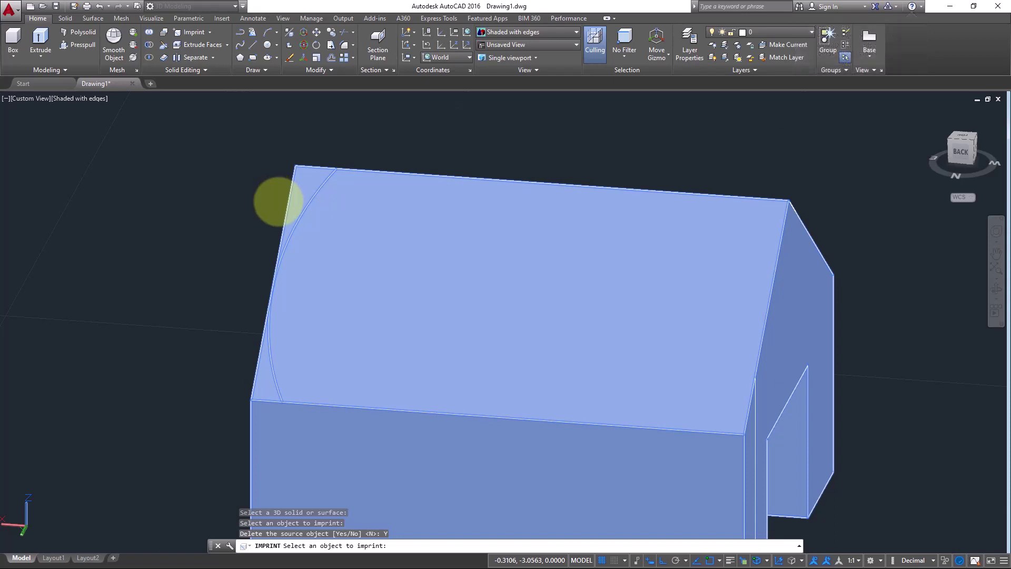
{"action": "key", "text": "Escape"}
Presspull the upper and lower roof corner areas outside the imprinted arc downward to cut them out of the house
{"action": "left_click", "coordinate": [89, 44]}
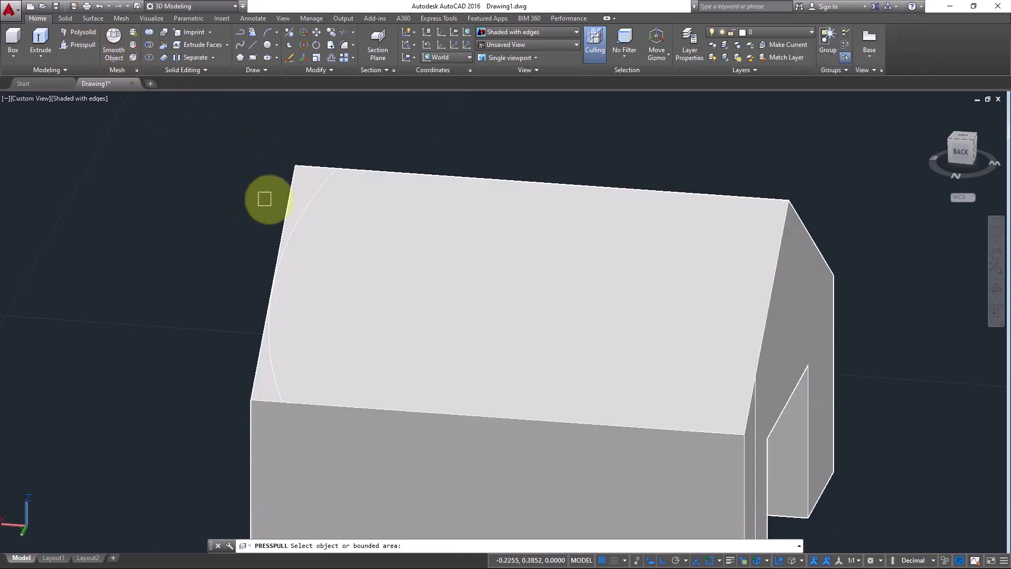
{"action": "left_click", "coordinate": [308, 178]}
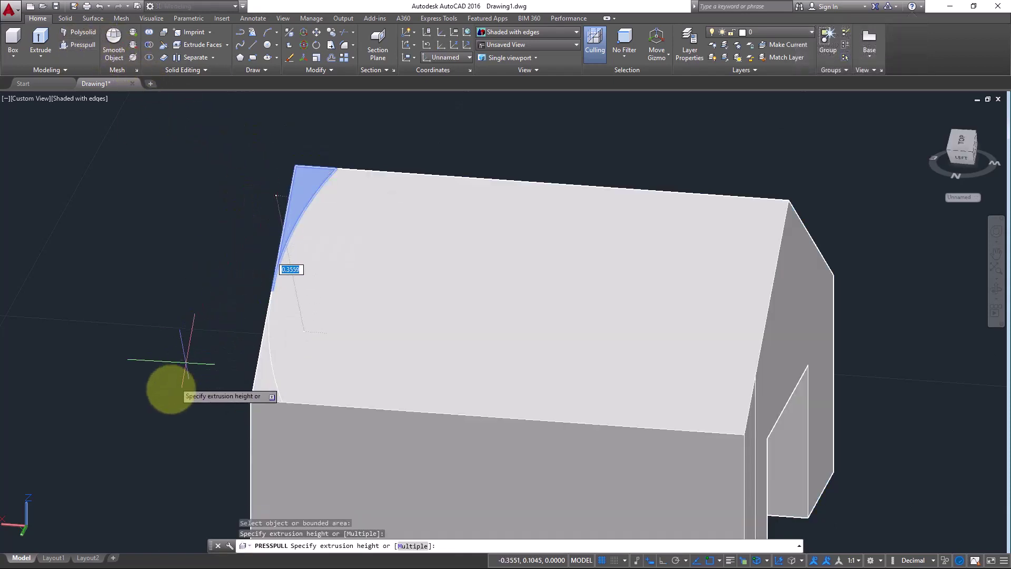
{"action": "left_click", "coordinate": [160, 413]}
{"action": "scroll", "coordinate": [235, 367], "scroll_direction": "down", "scroll_amount": 3}
{"action": "mouse_move", "coordinate": [252, 334]}
{"action": "middle_mouse_down", "text": "shift"}
{"action": "mouse_move", "coordinate": [203, 339]}
{"action": "mouse_move", "coordinate": [203, 347]}
{"action": "mouse_move", "coordinate": [257, 343]}
{"action": "middle_mouse_up", "text": "shift"}
{"action": "left_click", "coordinate": [242, 341]}
{"action": "left_click", "coordinate": [259, 327]}
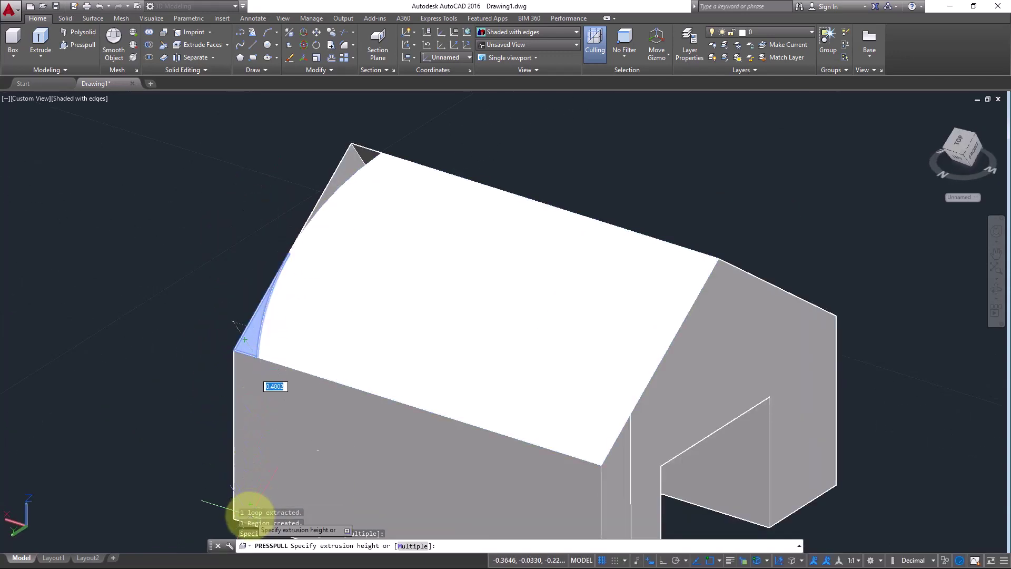
{"action": "scroll", "coordinate": [240, 403], "scroll_direction": "down", "scroll_amount": 3}
{"action": "middle_click_drag", "start_coordinate": [240, 403], "coordinate": [384, 345], "text": "shift"}
{"action": "scroll", "coordinate": [395, 323], "scroll_direction": "down", "scroll_amount": 2}
{"action": "key", "text": "Escape"}
Color the top edge of the door opening on the gable end red with Color Edges
{"action": "scroll", "coordinate": [436, 411], "scroll_direction": "up", "scroll_amount": 4}
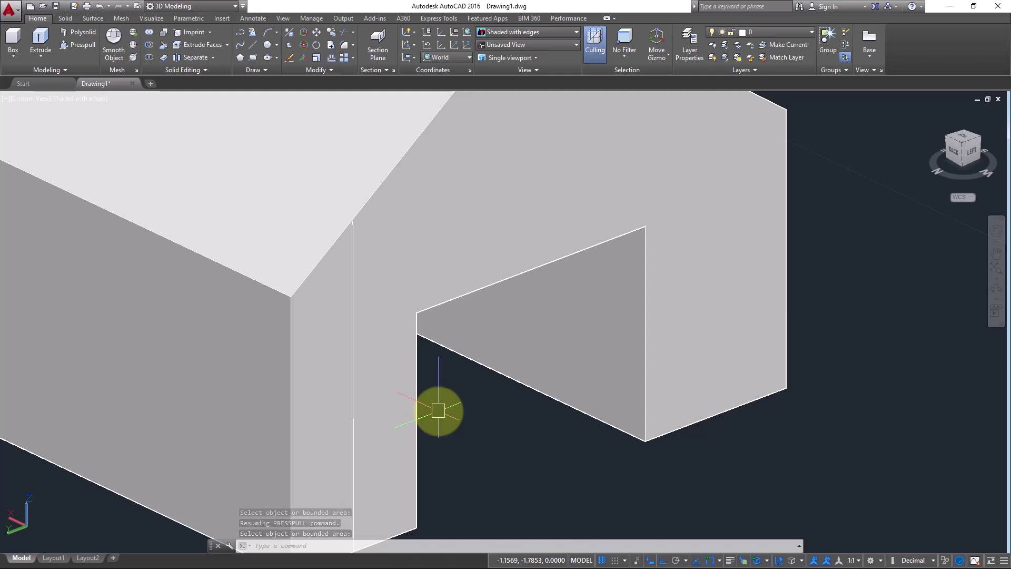
{"action": "middle_click_drag", "start_coordinate": [456, 327], "coordinate": [322, 278]}
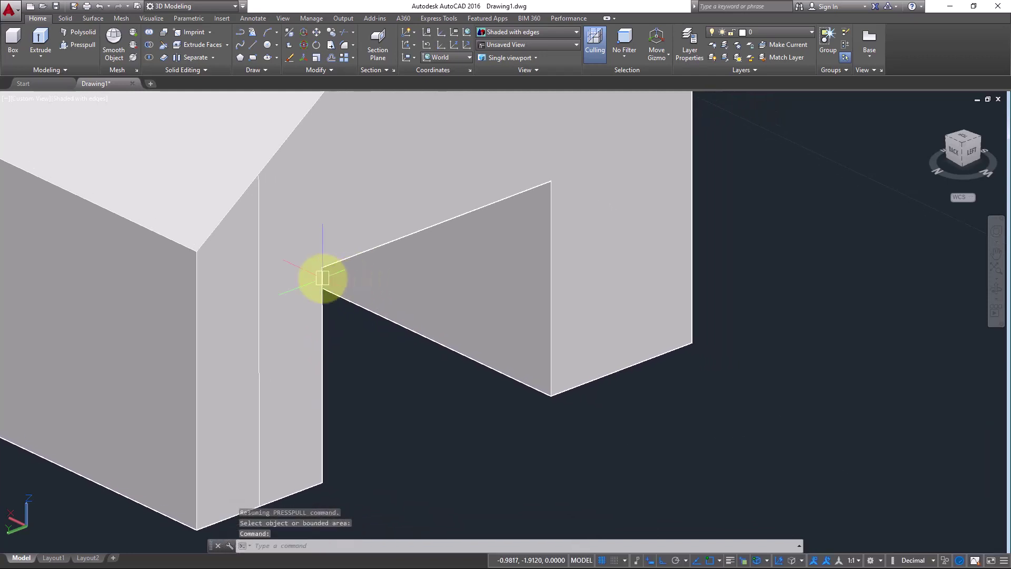
{"action": "left_click", "coordinate": [209, 32]}
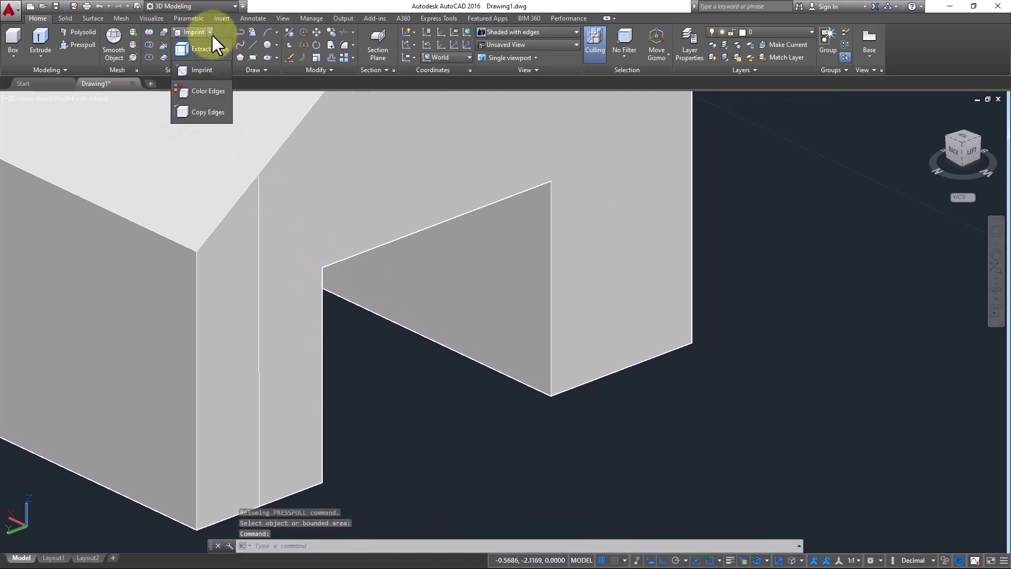
{"action": "left_click", "coordinate": [208, 89]}
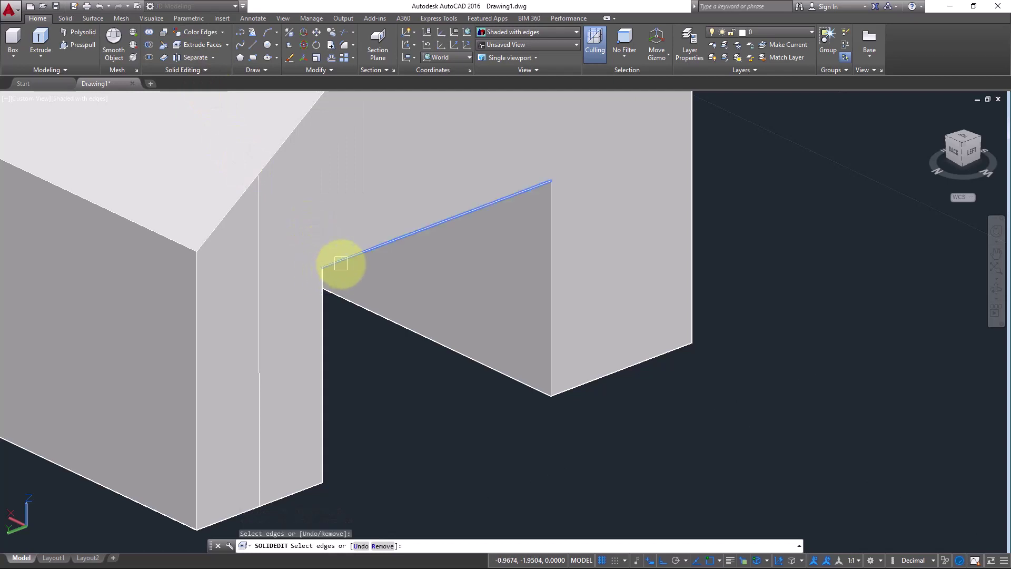
{"action": "key", "text": "Return"}
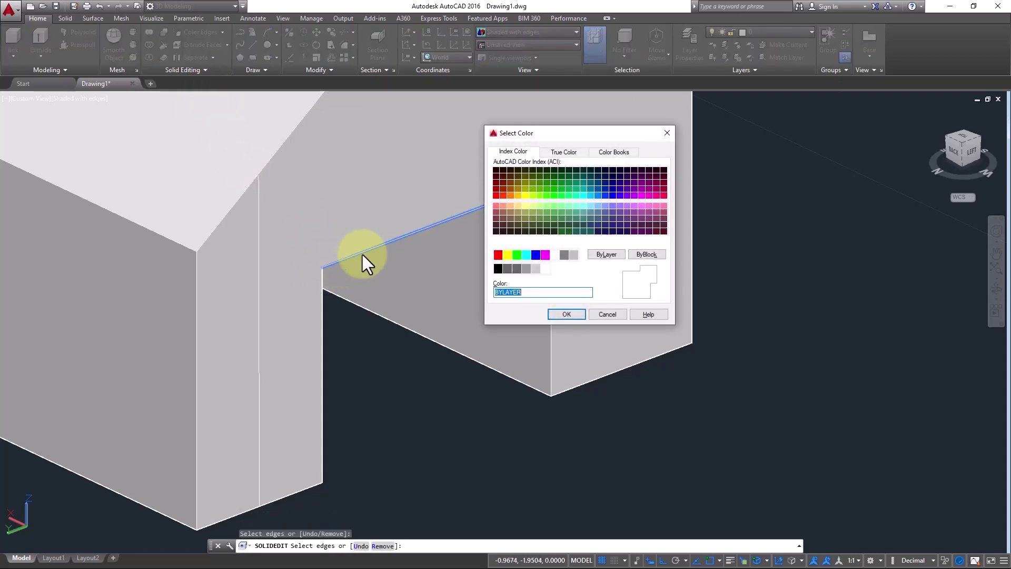
{"action": "left_click", "coordinate": [501, 195]}
{"action": "left_click", "coordinate": [566, 314]}
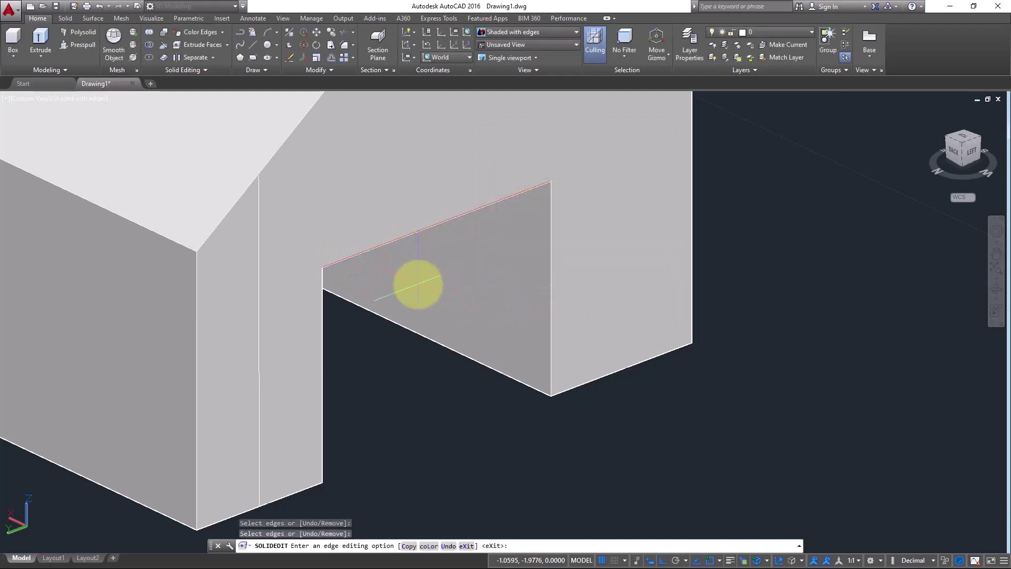
{"action": "key", "text": "Escape"}
Examine the red top edge of the door opening and compare it with the other edges of the gable end
{"action": "scroll", "coordinate": [416, 312], "scroll_direction": "down", "scroll_amount": 5}
{"action": "middle_click_drag", "start_coordinate": [397, 341], "coordinate": [393, 350], "text": "shift"}
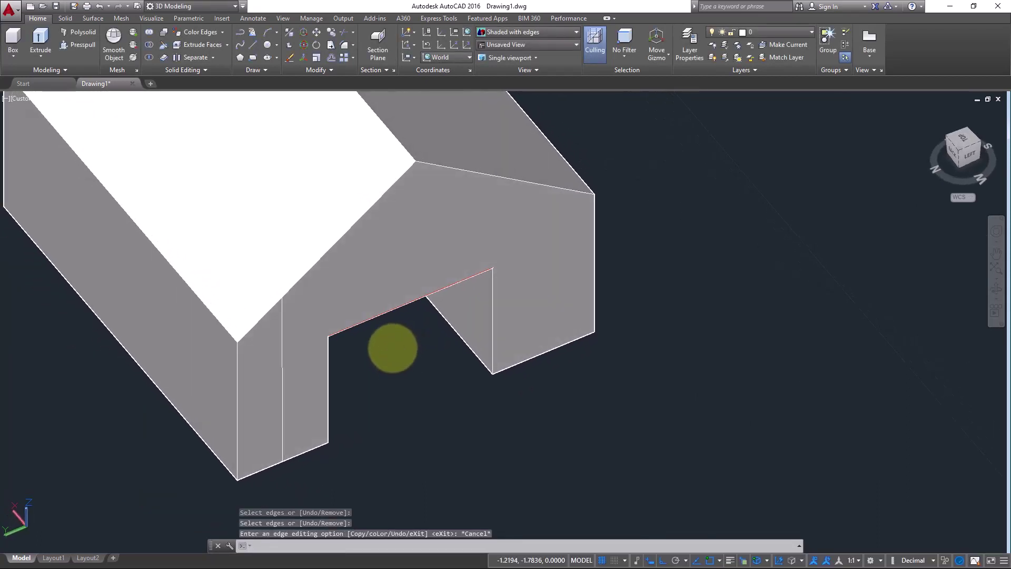
{"action": "scroll", "coordinate": [393, 349], "scroll_direction": "up", "scroll_amount": 2}
{"action": "scroll", "coordinate": [284, 261], "scroll_direction": "down", "scroll_amount": 1}
{"action": "scroll", "coordinate": [463, 237], "scroll_direction": "up", "scroll_amount": 1}
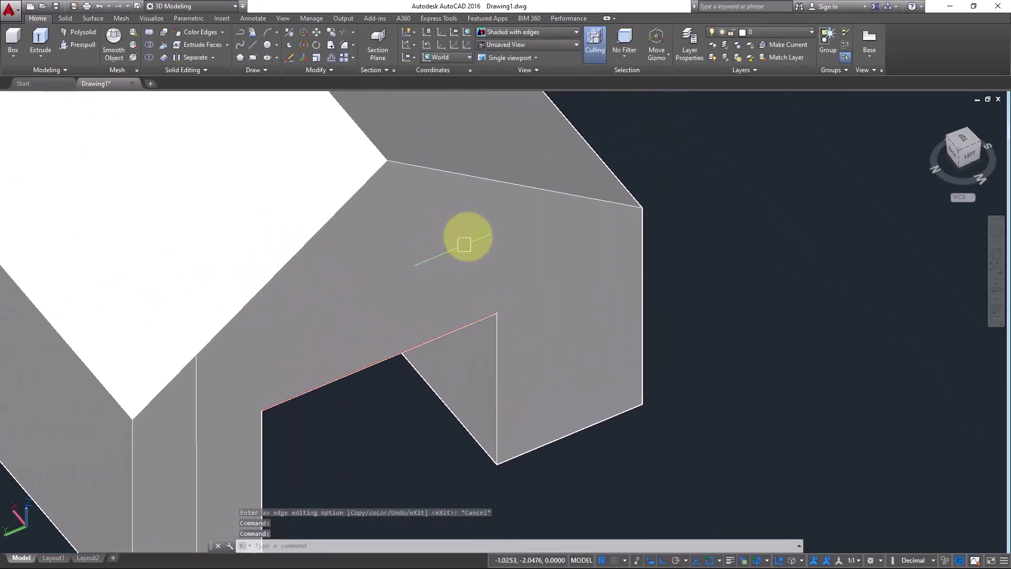
{"action": "scroll", "coordinate": [433, 217], "scroll_direction": "up", "scroll_amount": 2}
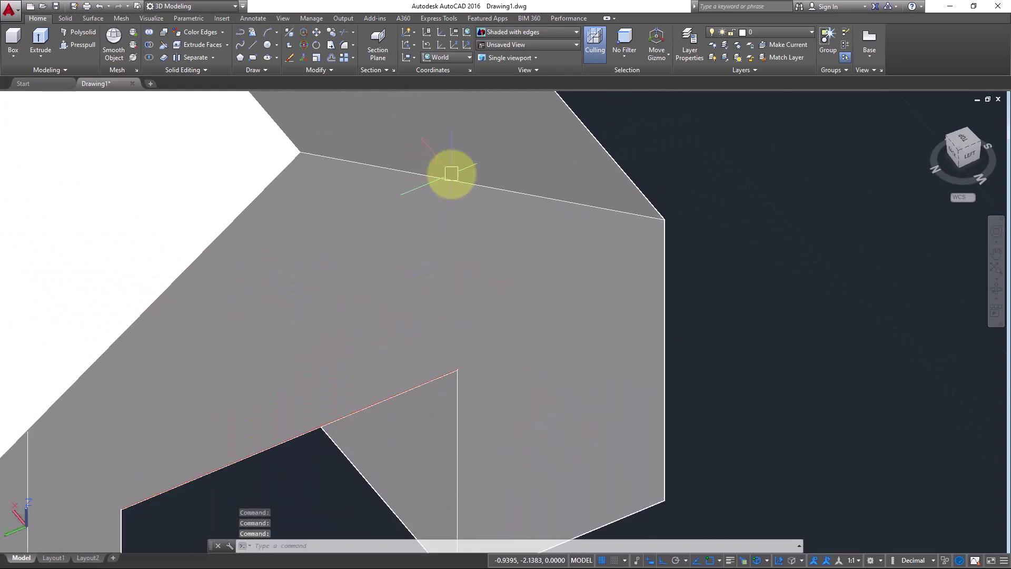
{"action": "left_click", "coordinate": [455, 180]}
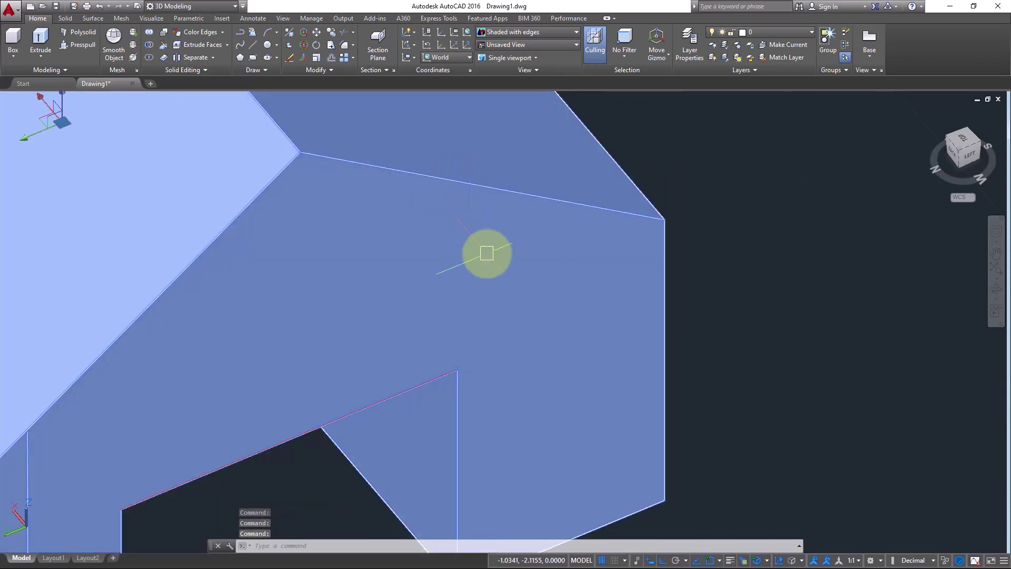
{"action": "key", "text": "Escape"}
{"action": "scroll", "coordinate": [340, 216], "scroll_direction": "down", "scroll_amount": 4}
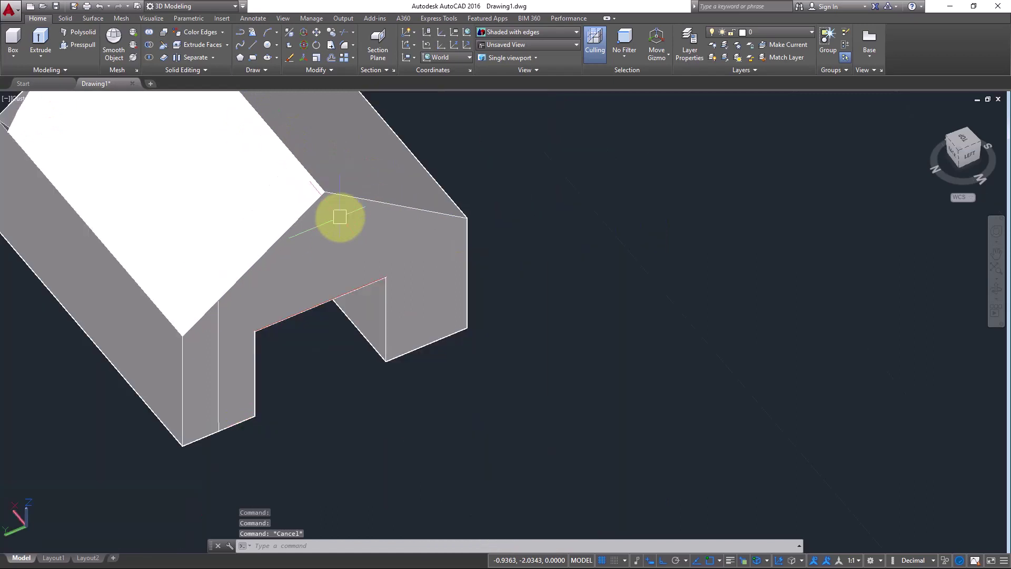
{"action": "scroll", "coordinate": [350, 293], "scroll_direction": "up", "scroll_amount": 4}
{"action": "scroll", "coordinate": [364, 263], "scroll_direction": "down", "scroll_amount": 1}
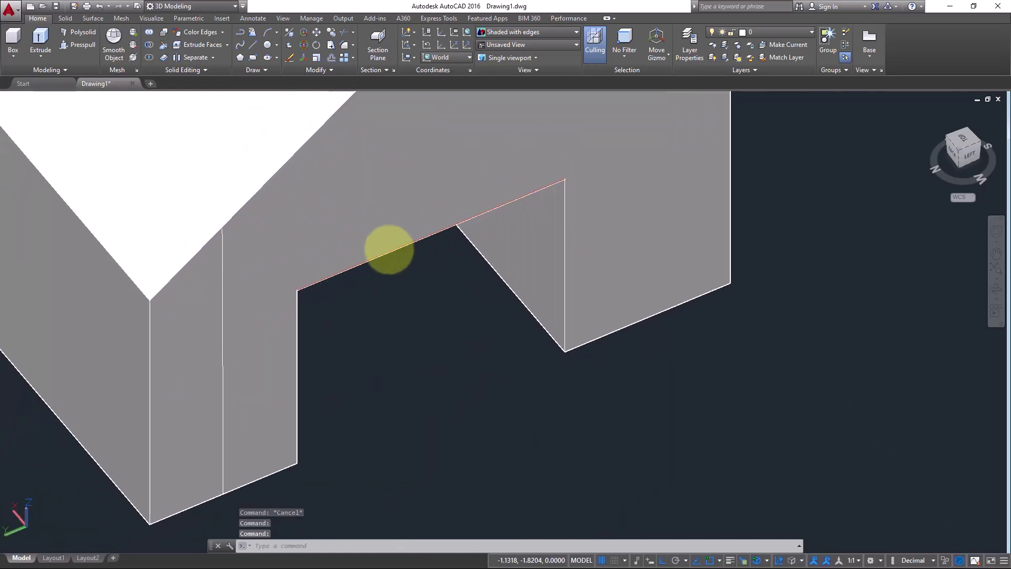
Copy the two vertical edges and the top edge of the door opening to a spot in front of the house with Copy Edges
{"action": "middle_click_drag", "start_coordinate": [365, 280], "coordinate": [344, 267], "text": "shift"}
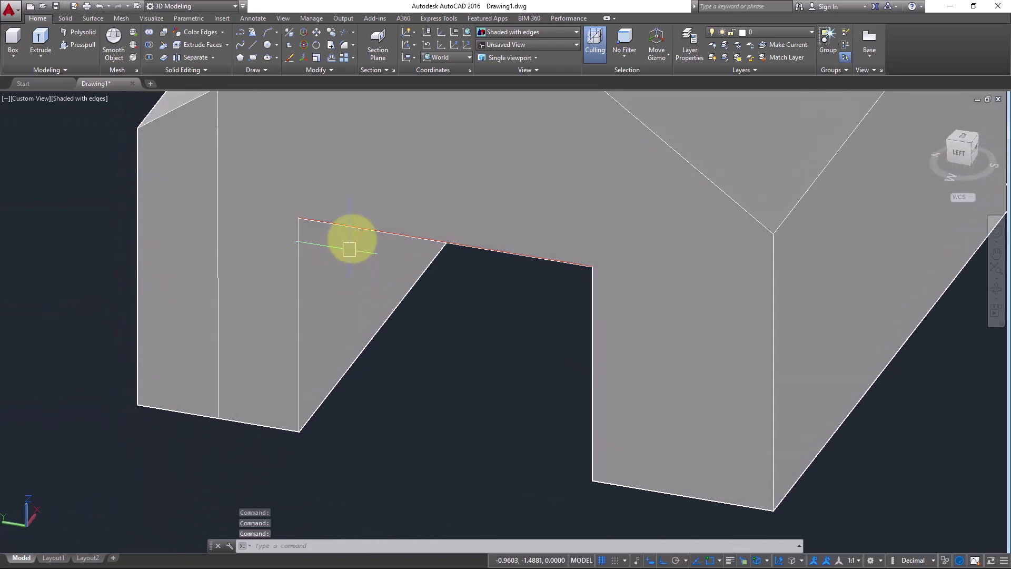
{"action": "middle_click_drag", "start_coordinate": [395, 242], "coordinate": [301, 254]}
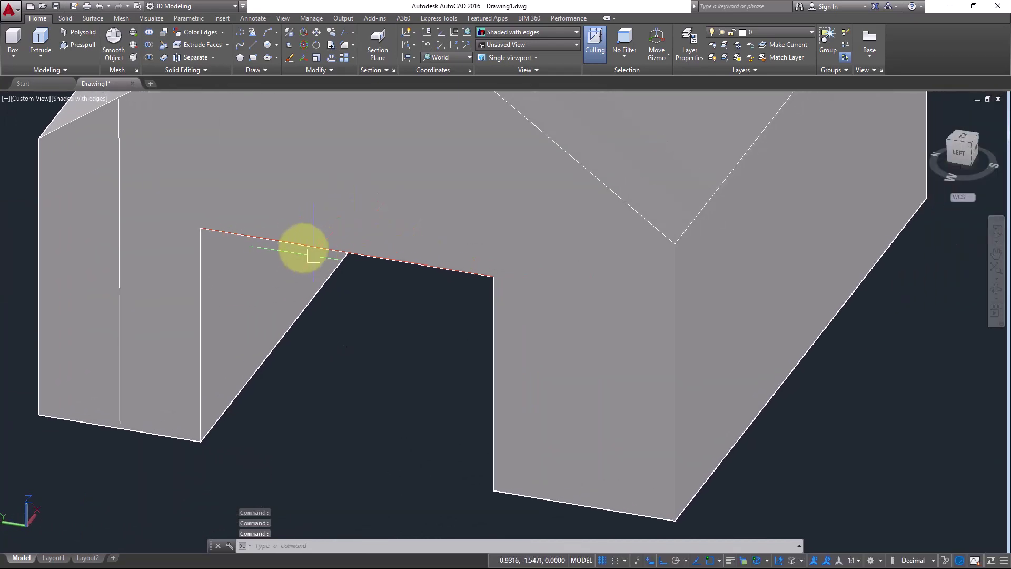
{"action": "left_click", "coordinate": [222, 32]}
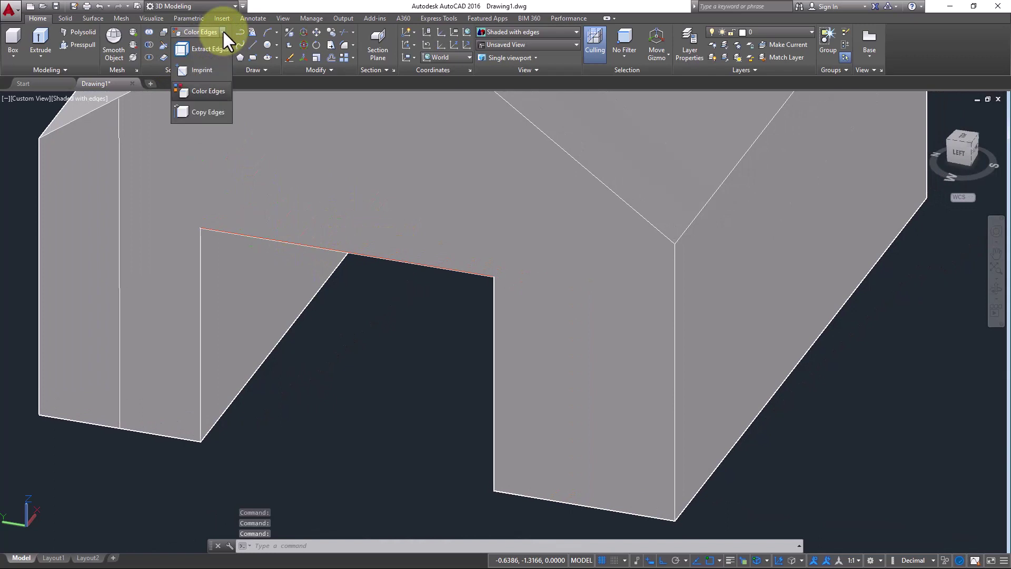
{"action": "left_click", "coordinate": [216, 112]}
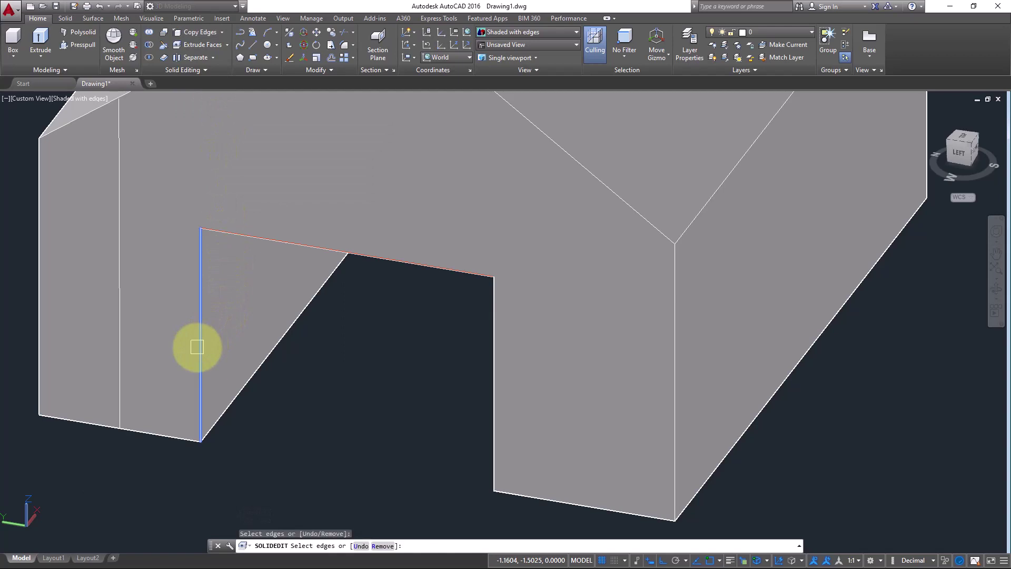
{"action": "left_click", "coordinate": [248, 240]}
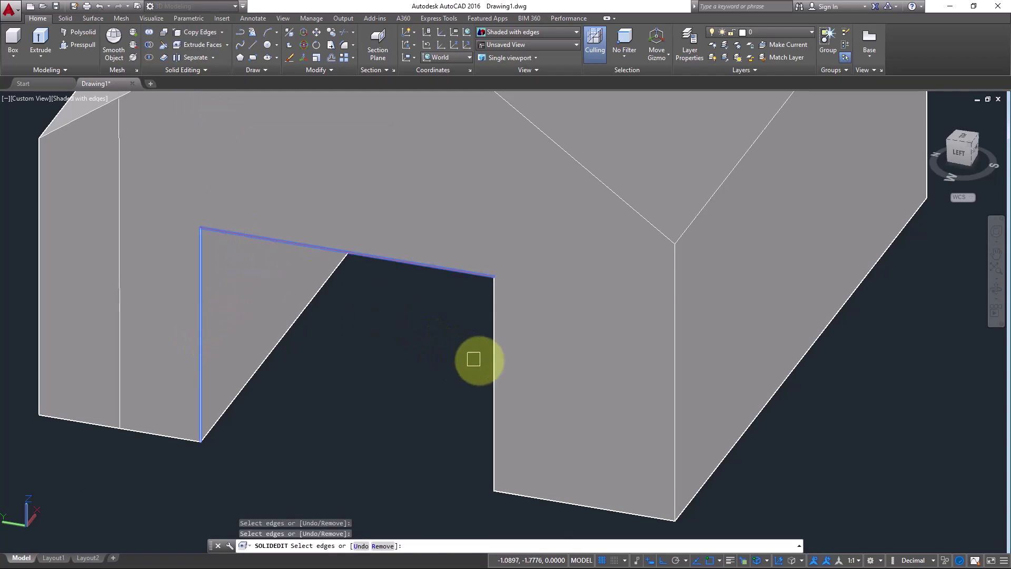
{"action": "left_click", "coordinate": [495, 359]}
{"action": "scroll", "coordinate": [415, 352], "scroll_direction": "down", "scroll_amount": 3}
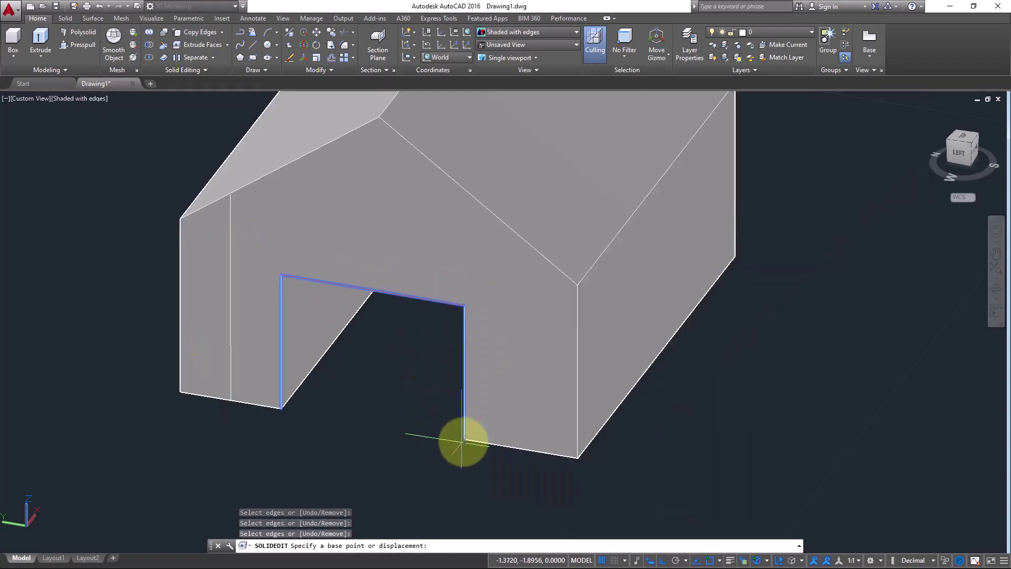
{"action": "left_click", "coordinate": [427, 493]}
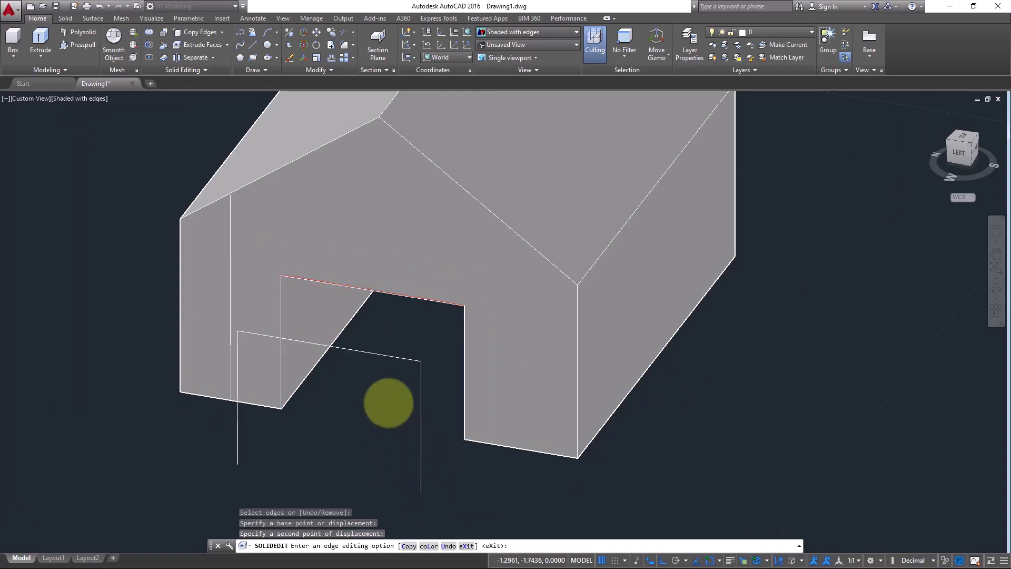
{"action": "scroll", "coordinate": [389, 404], "scroll_direction": "down", "scroll_amount": 2}
{"action": "middle_click_drag", "start_coordinate": [405, 429], "coordinate": [288, 308], "text": "shift"}
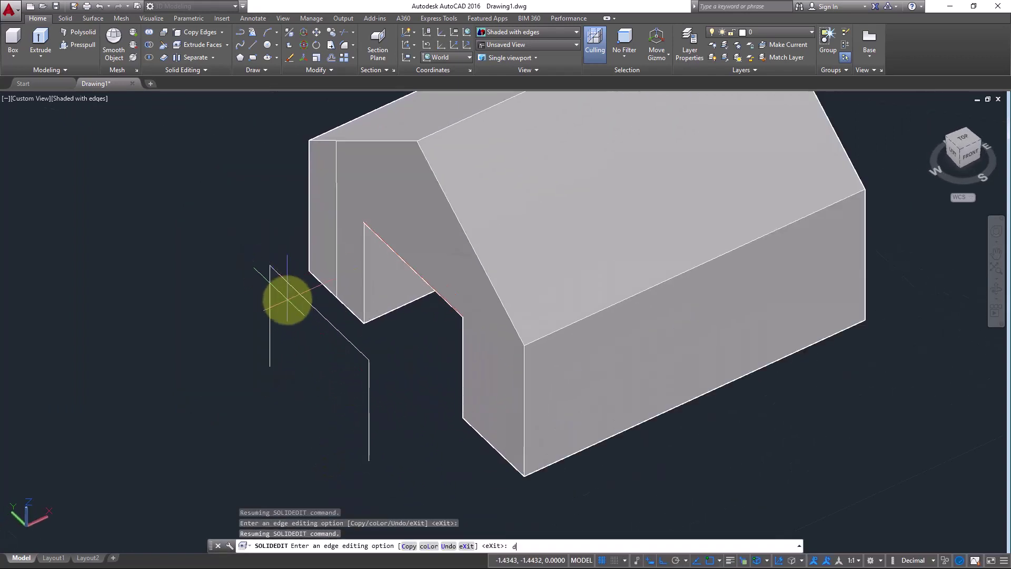
{"action": "key", "text": "Return"}
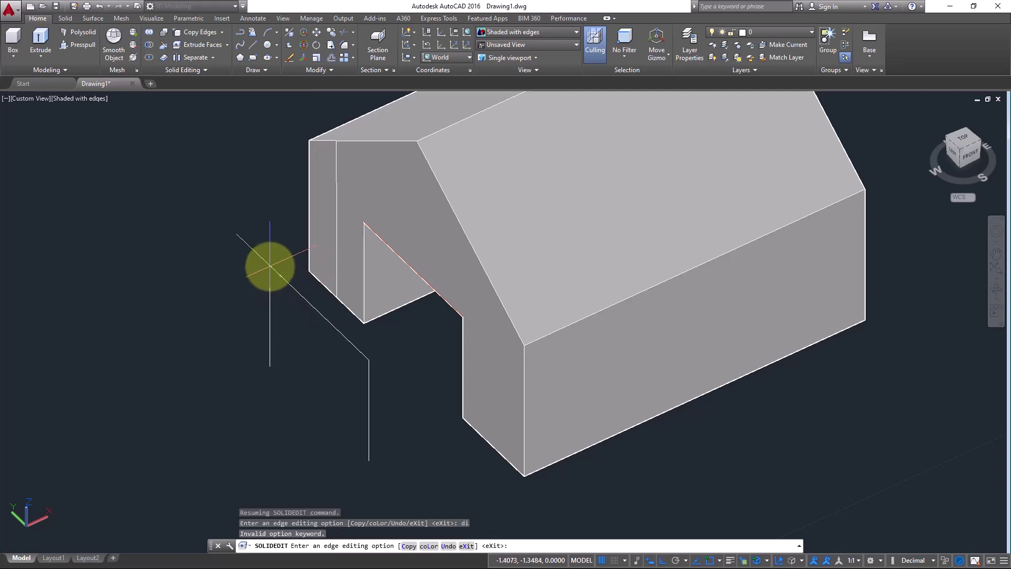
{"action": "key", "text": "Escape"}
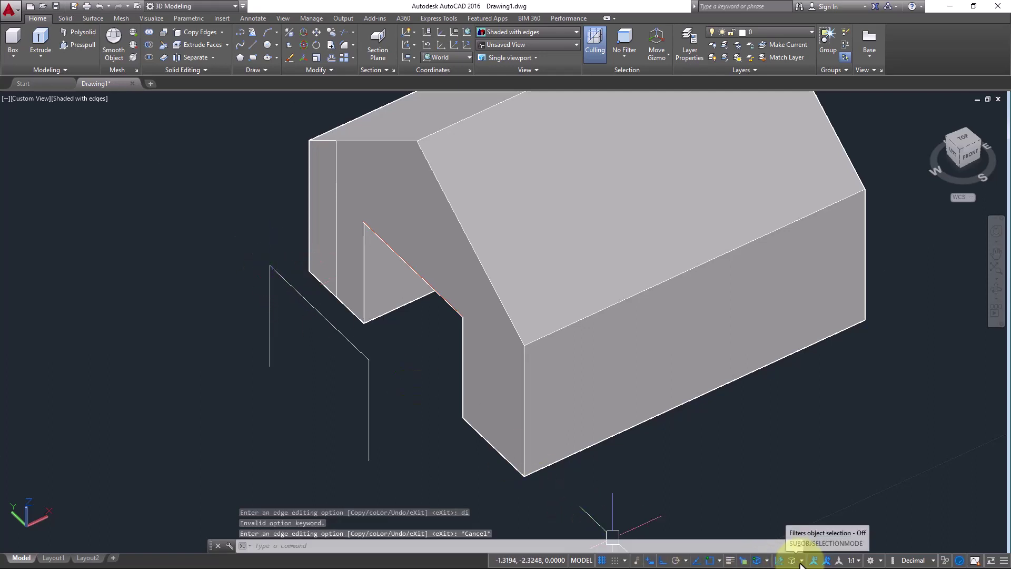
{"action": "middle_click_drag", "start_coordinate": [413, 408], "coordinate": [523, 419], "text": "shift"}
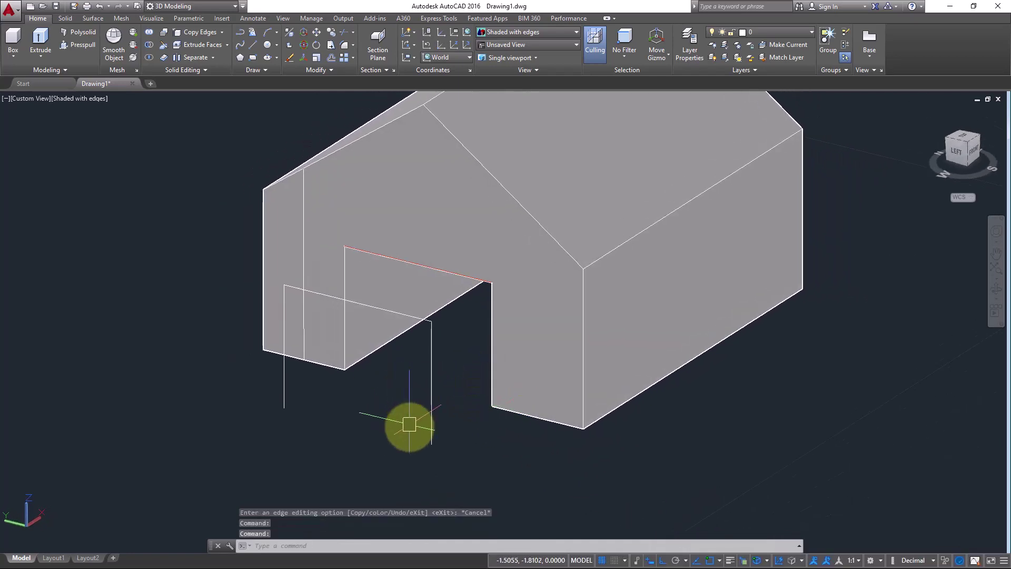
{"action": "middle_click_drag", "start_coordinate": [407, 422], "coordinate": [413, 453], "text": "shift"}
{"action": "type", "text": "d"}
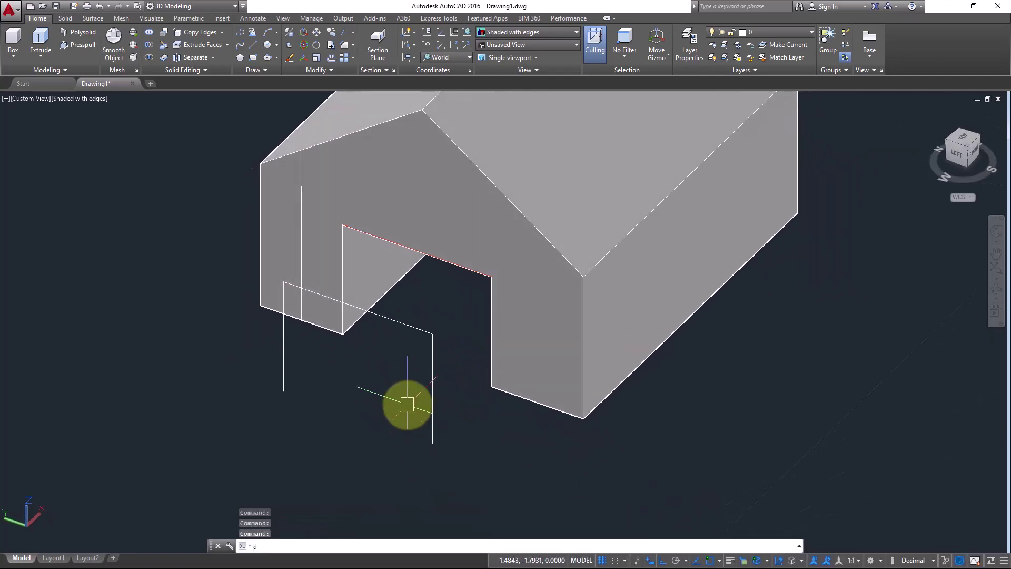
{"action": "key", "text": "Return"}
{"action": "left_click", "coordinate": [572, 367]}
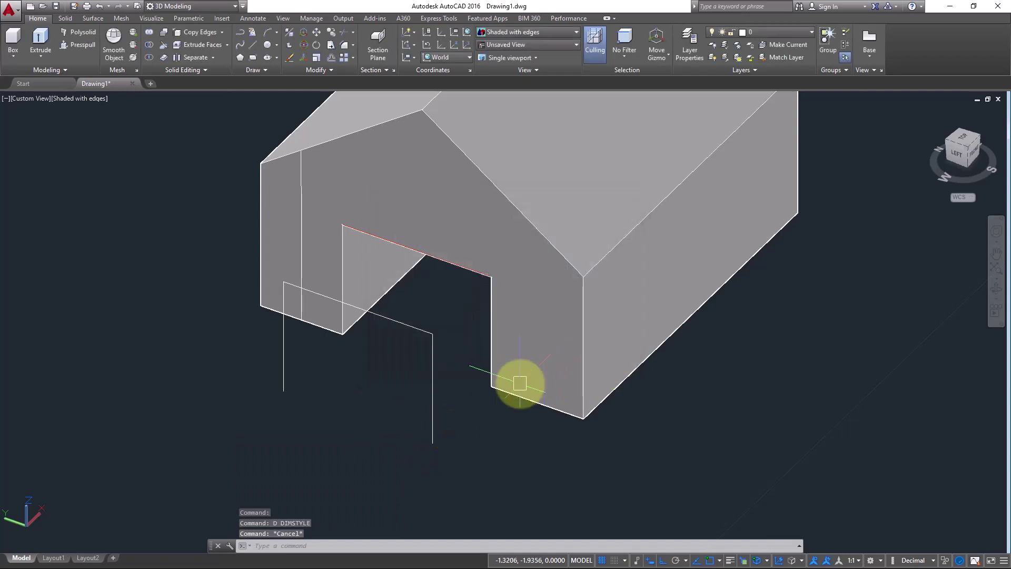
Measure the length of the copied vertical edge nearest the front corner, from its lower to its upper endpoint
{"action": "type", "text": "di"}
{"action": "key", "text": "Return"}
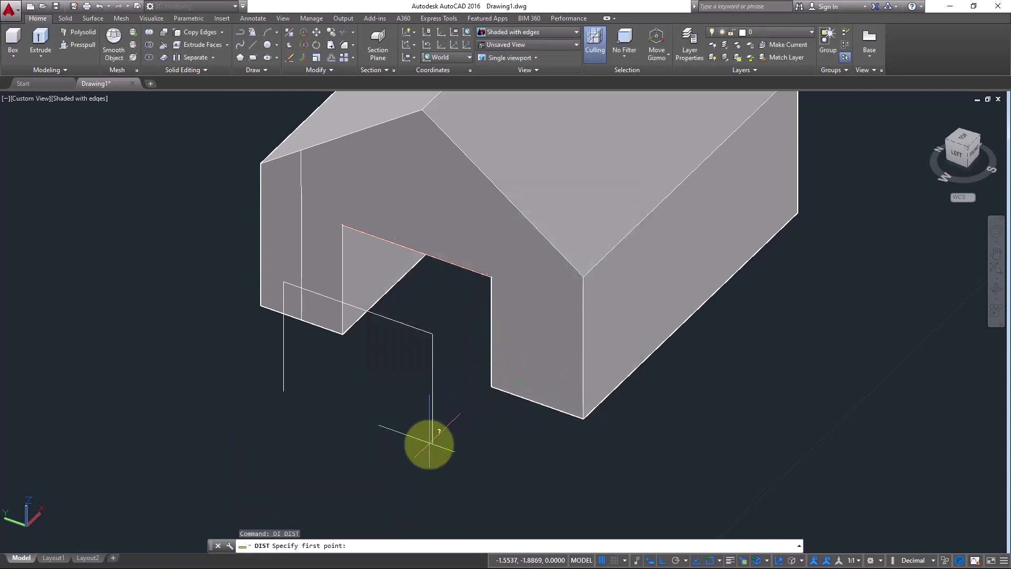
{"action": "left_click", "coordinate": [432, 443]}
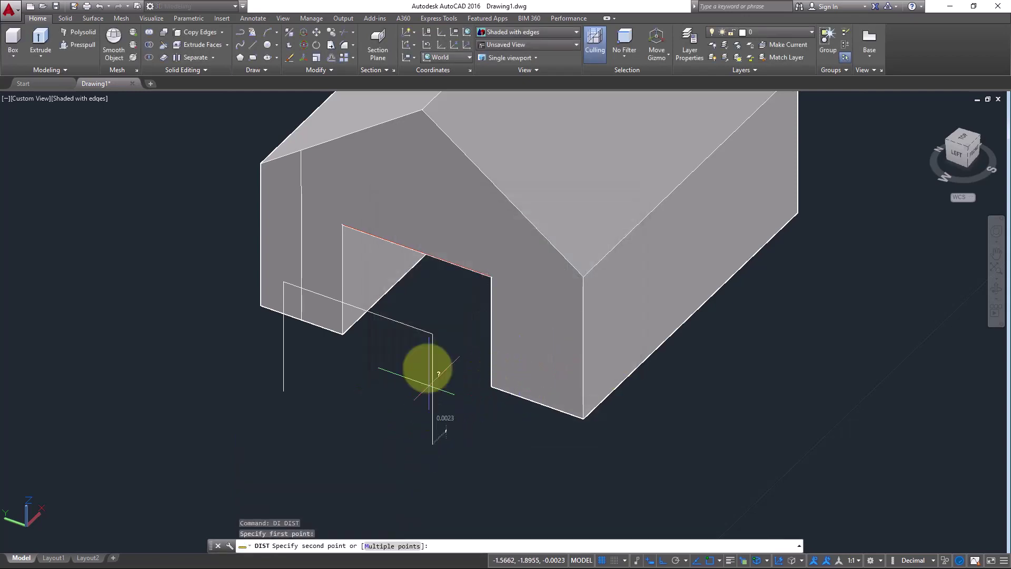
{"action": "left_click", "coordinate": [432, 334]}
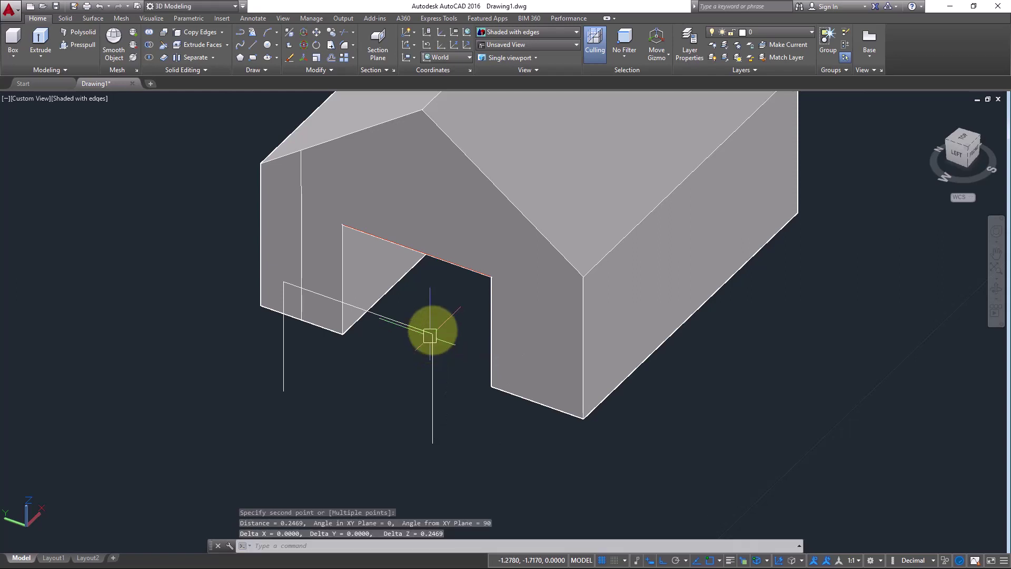
Copy the curved roof edge at the cut-away end of the house with Copy Edges, using its lower endpoint as base point
{"action": "scroll", "coordinate": [430, 321], "scroll_direction": "up", "scroll_amount": 4}
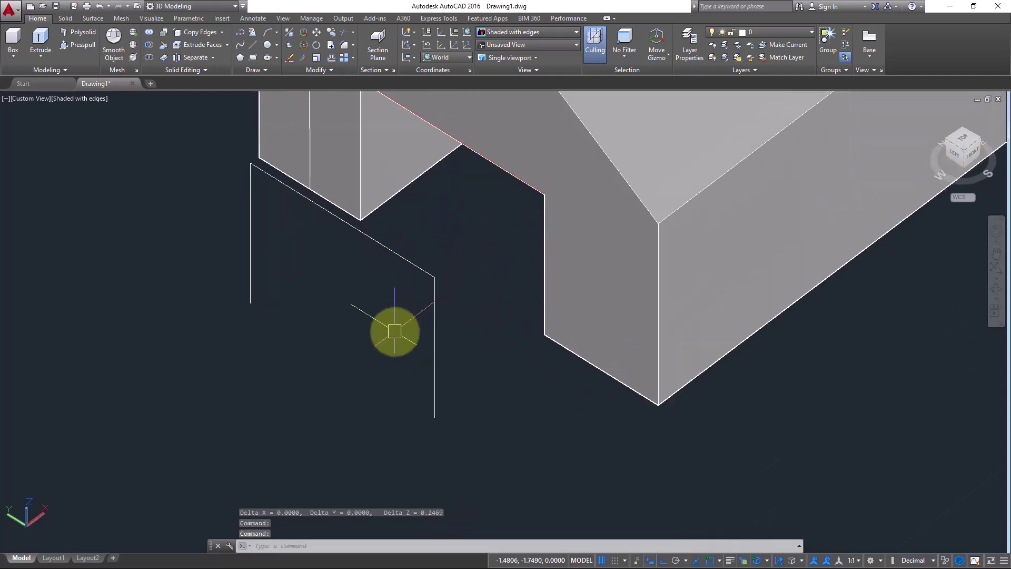
{"action": "scroll", "coordinate": [406, 334], "scroll_direction": "down", "scroll_amount": 4}
{"action": "scroll", "coordinate": [478, 332], "scroll_direction": "up", "scroll_amount": 2}
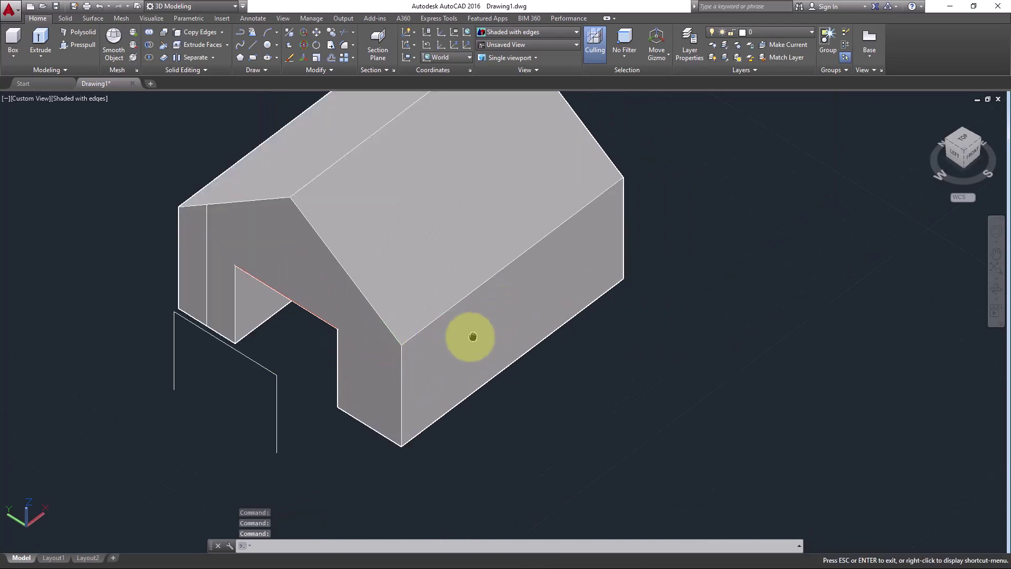
{"action": "scroll", "coordinate": [463, 324], "scroll_direction": "down", "scroll_amount": 1}
{"action": "scroll", "coordinate": [362, 414], "scroll_direction": "up", "scroll_amount": 1}
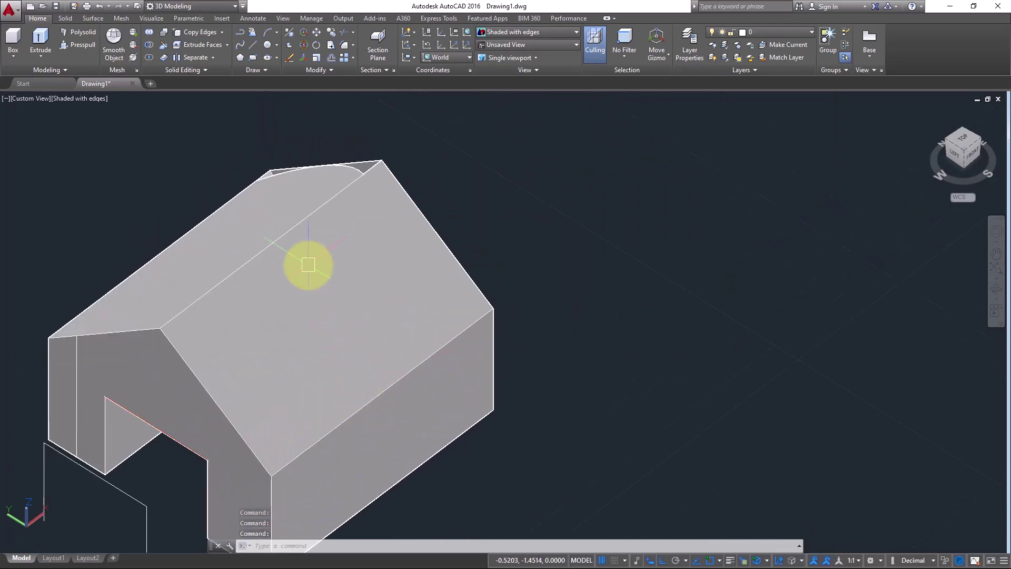
{"action": "middle_click_drag", "start_coordinate": [273, 293], "coordinate": [429, 336], "text": "shift"}
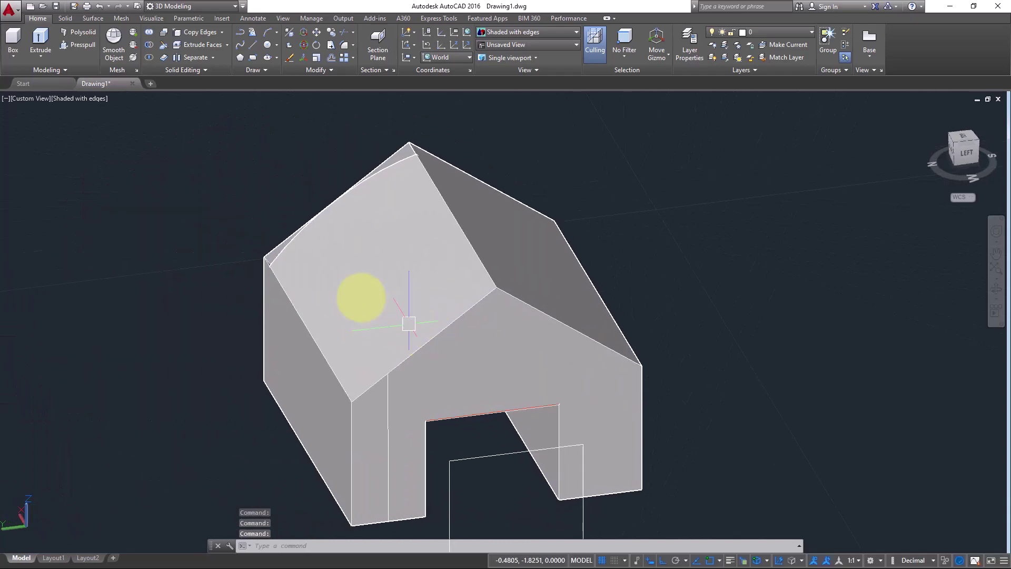
{"action": "left_click", "coordinate": [195, 37]}
{"action": "scroll", "coordinate": [294, 289], "scroll_direction": "up", "scroll_amount": 4}
{"action": "mouse_move", "coordinate": [294, 290]}
{"action": "middle_mouse_down", "text": "shift"}
{"action": "mouse_move", "coordinate": [384, 287]}
{"action": "mouse_move", "coordinate": [304, 295]}
{"action": "middle_mouse_up", "text": "shift"}
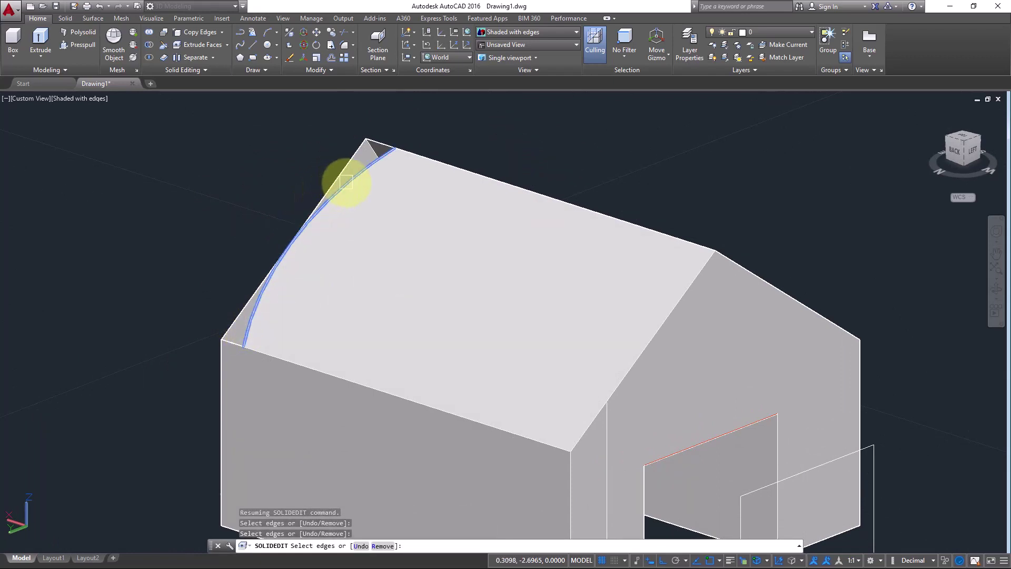
{"action": "key", "text": "Return"}
{"action": "left_click", "coordinate": [246, 348]}
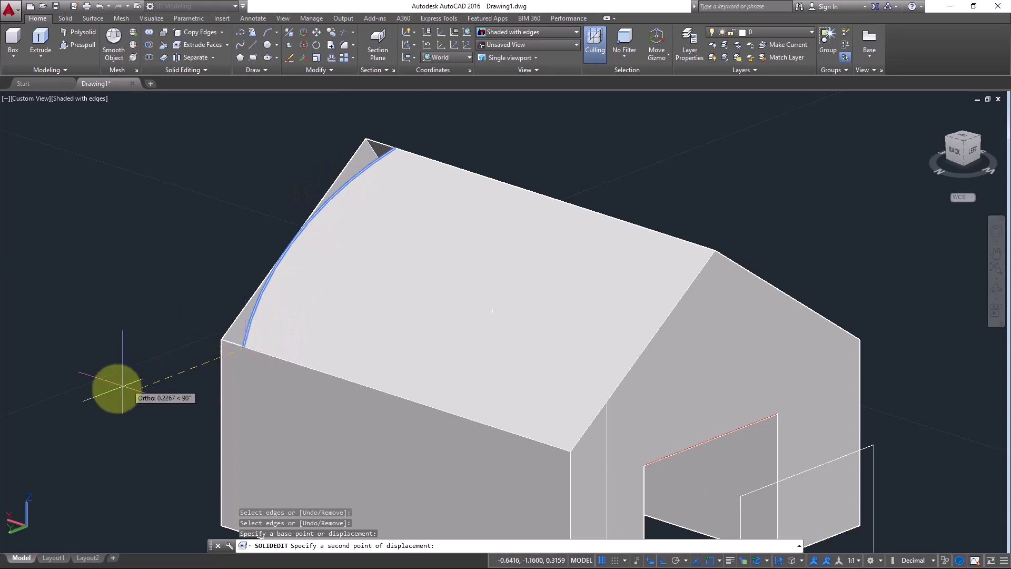